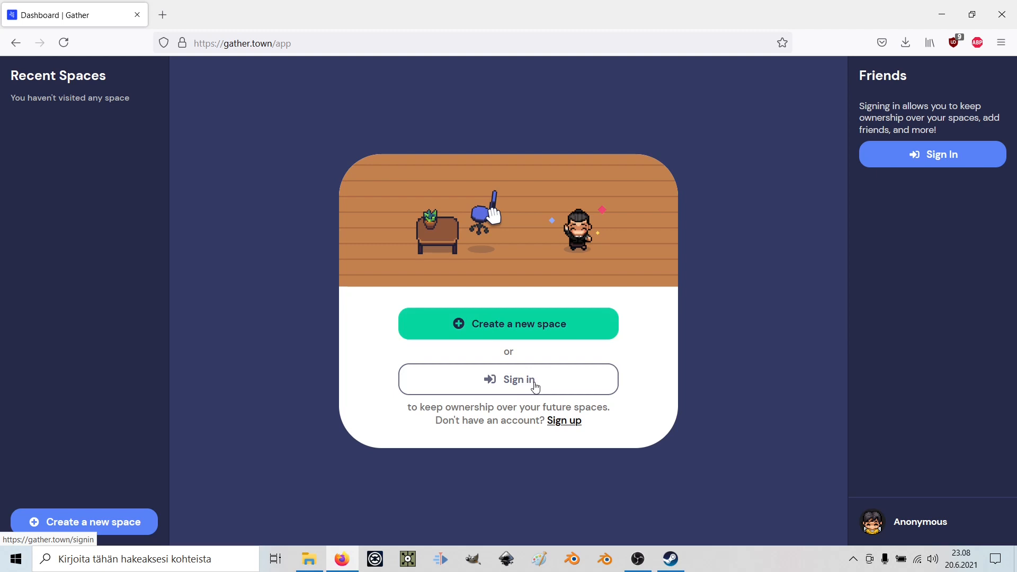
Enter the account email on the Gather sign-in form and request a magic sign-in link.
left_click(545, 387)
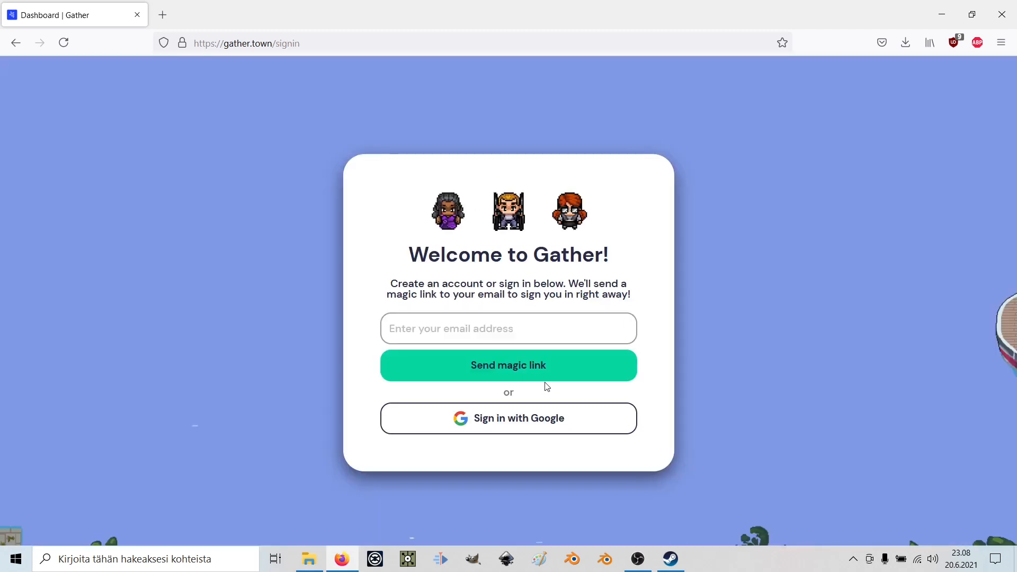
left_click(15, 43)
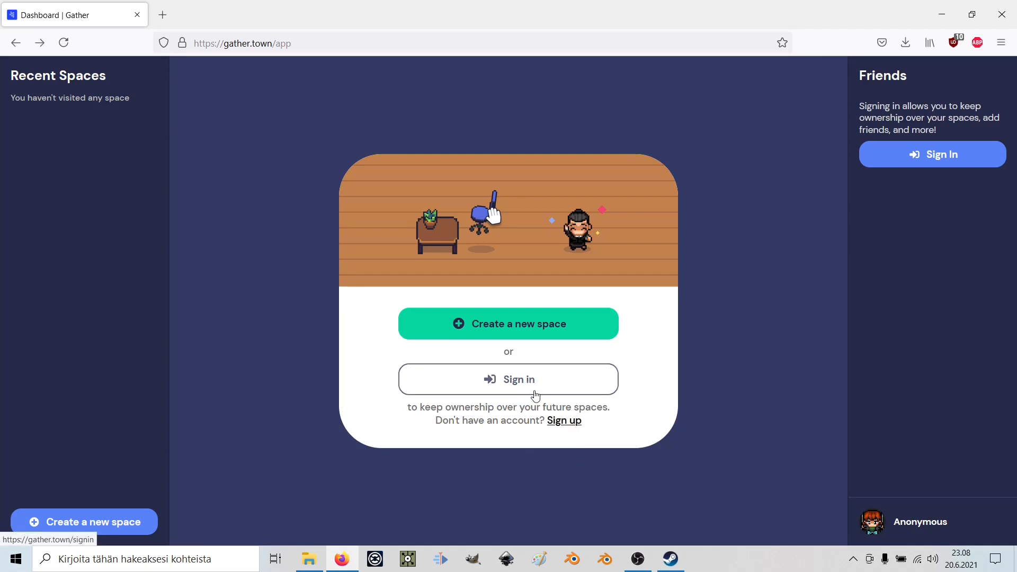
left_click(565, 422)
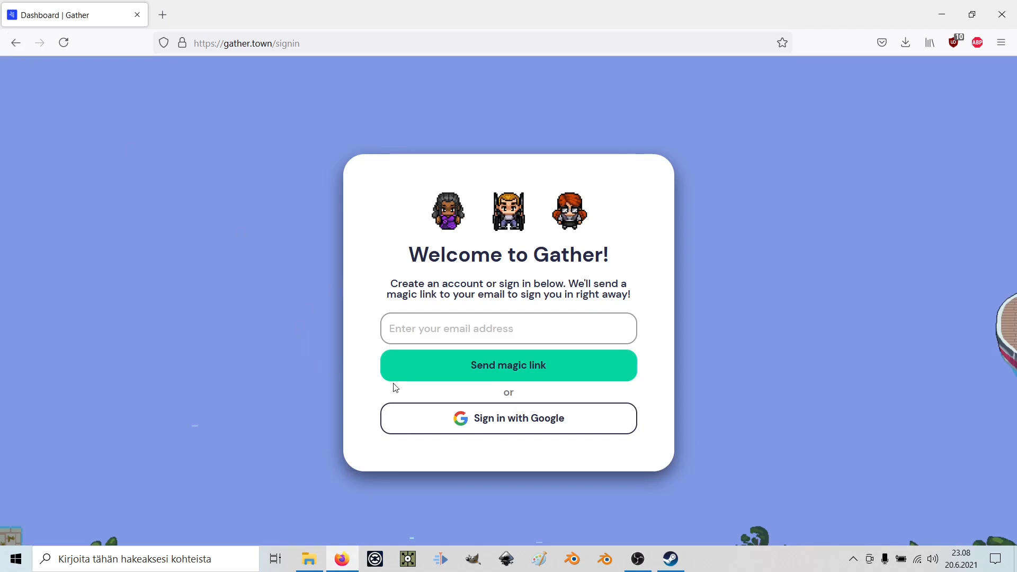
left_click(464, 326)
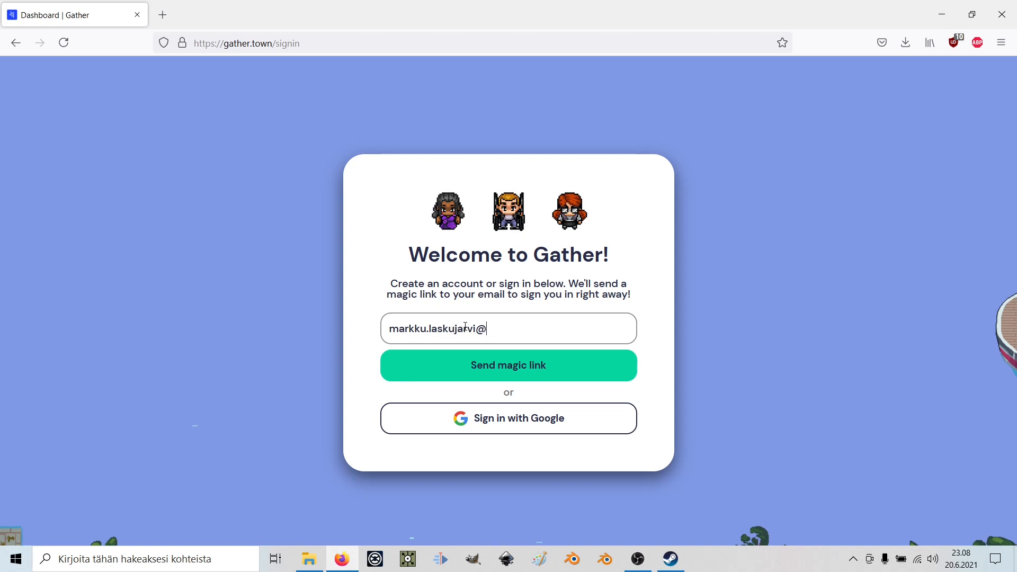
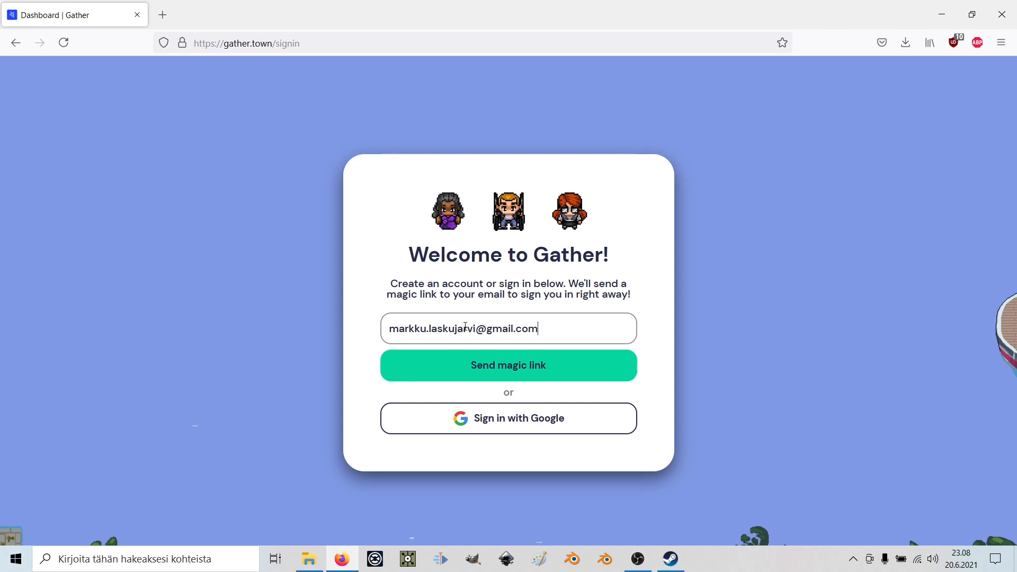
left_click(452, 374)
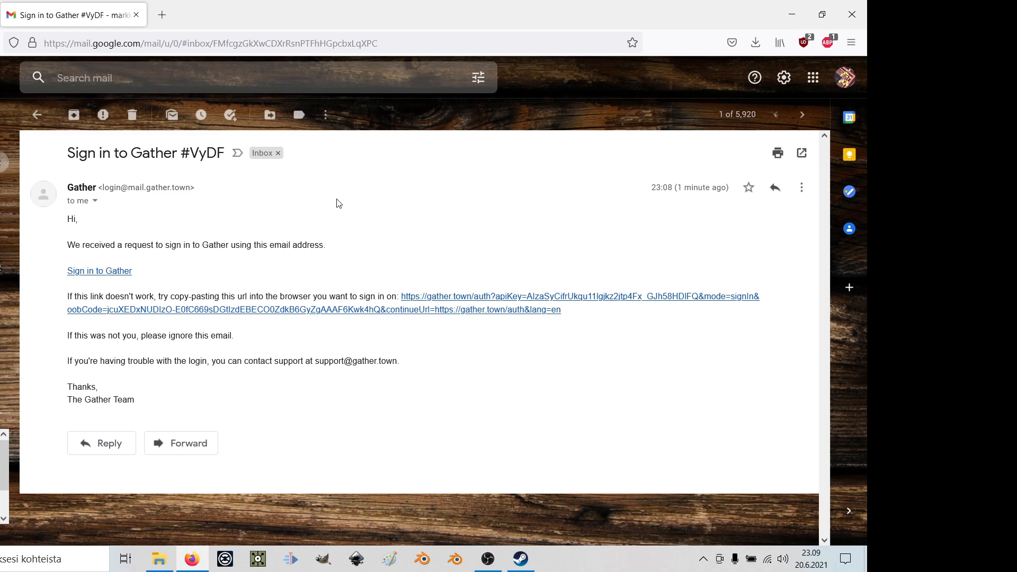
Open the 'Sign in to Gather' link from the Gather email.
left_click(121, 275)
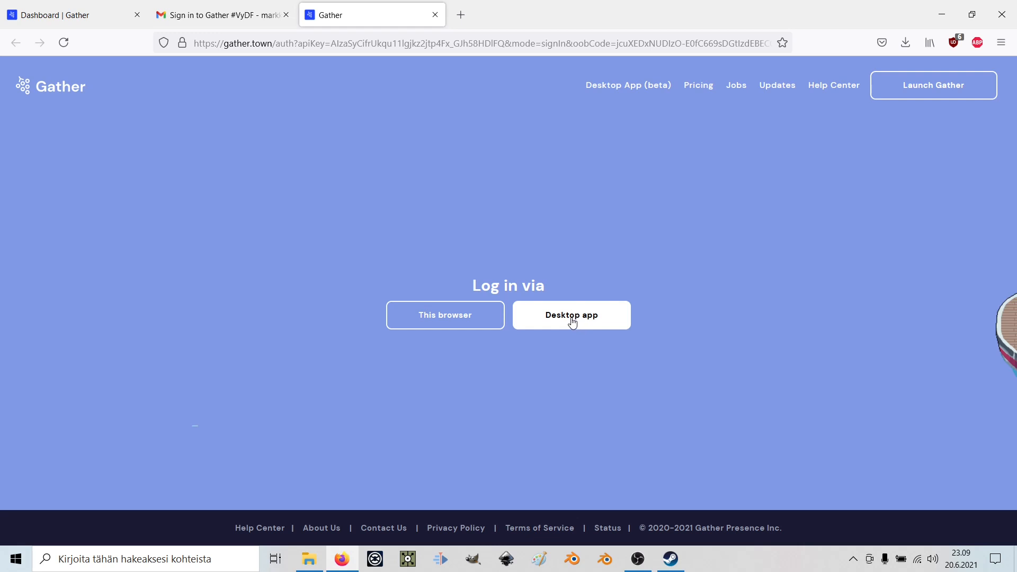
Log in via this browser, then pick emex_final_event under Recent Spaces and enter it.
left_click(461, 326)
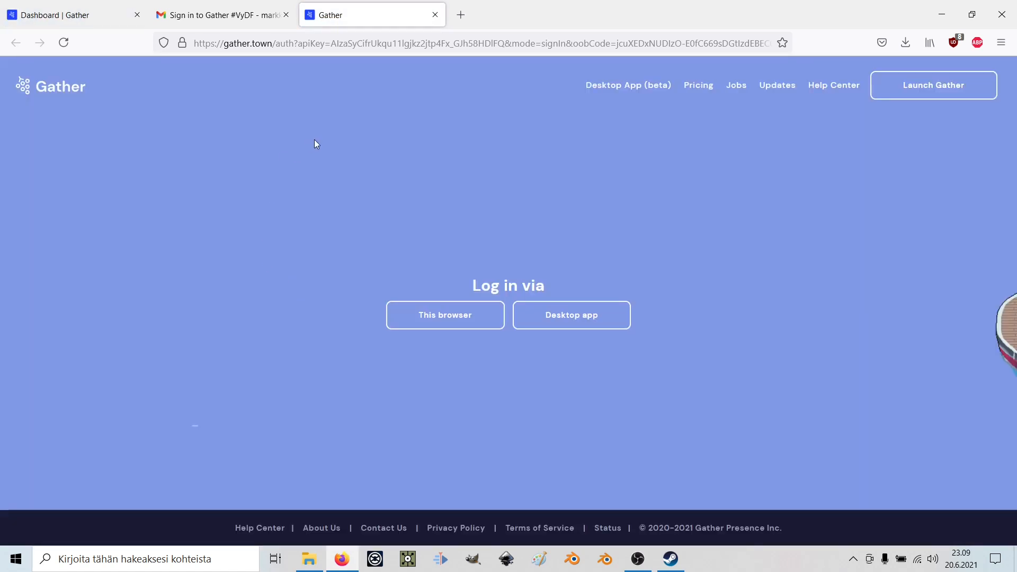
left_click(101, 20)
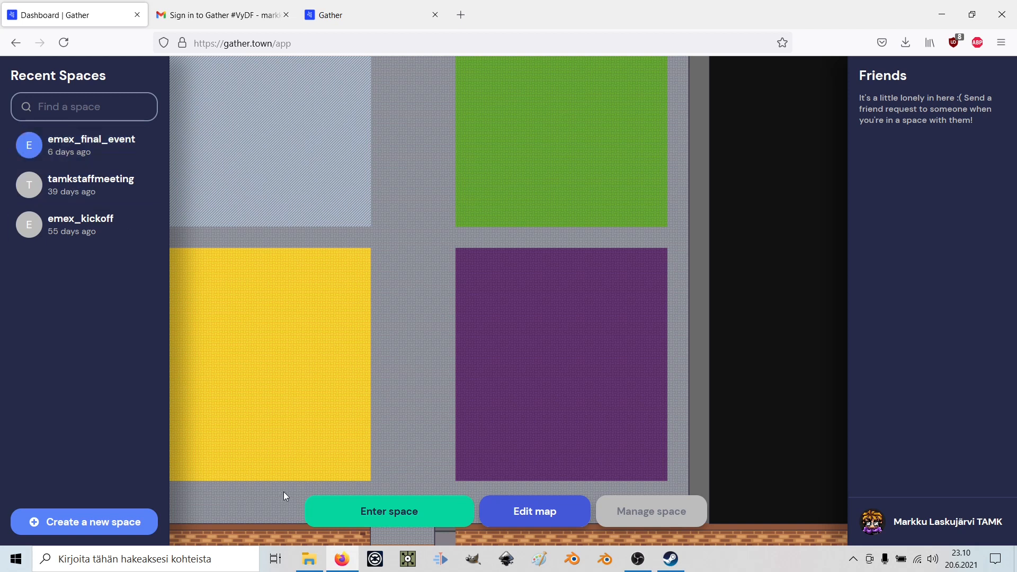
left_click(98, 189)
left_click(99, 159)
left_click(102, 228)
left_click(111, 189)
left_click(107, 159)
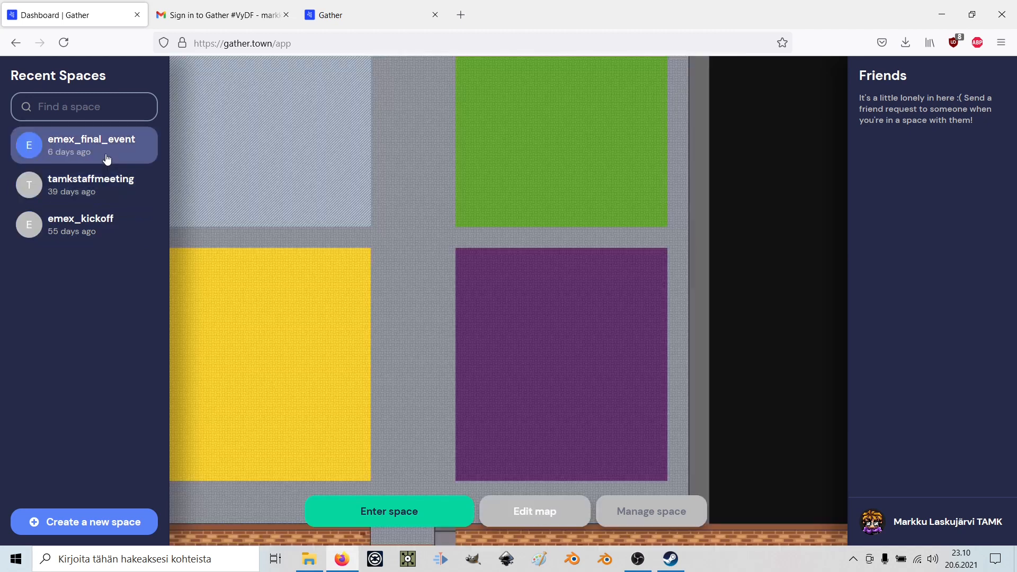
left_click(425, 513)
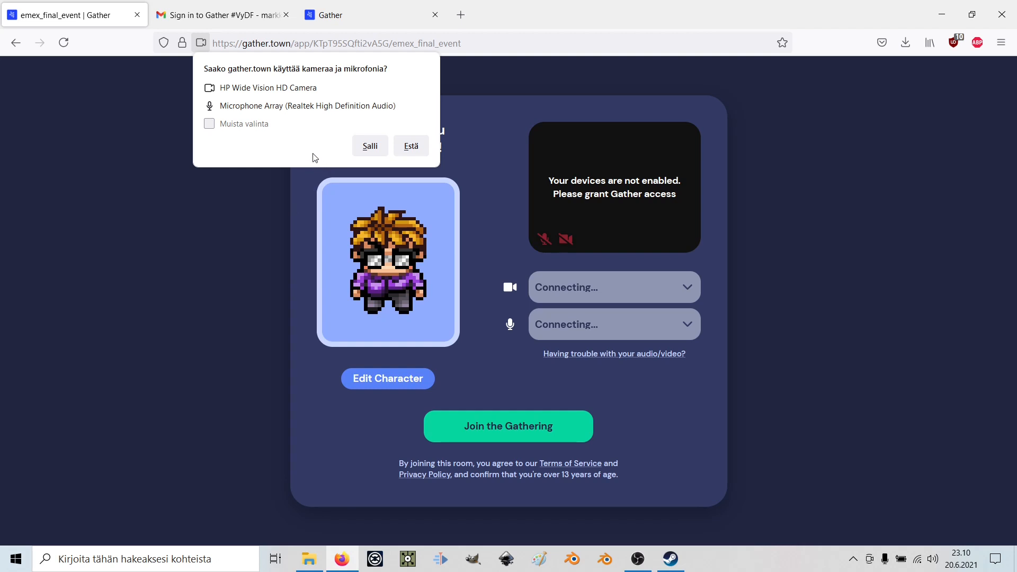
Allow camera and microphone access, then turn the camera off and mute the microphone.
left_click(370, 146)
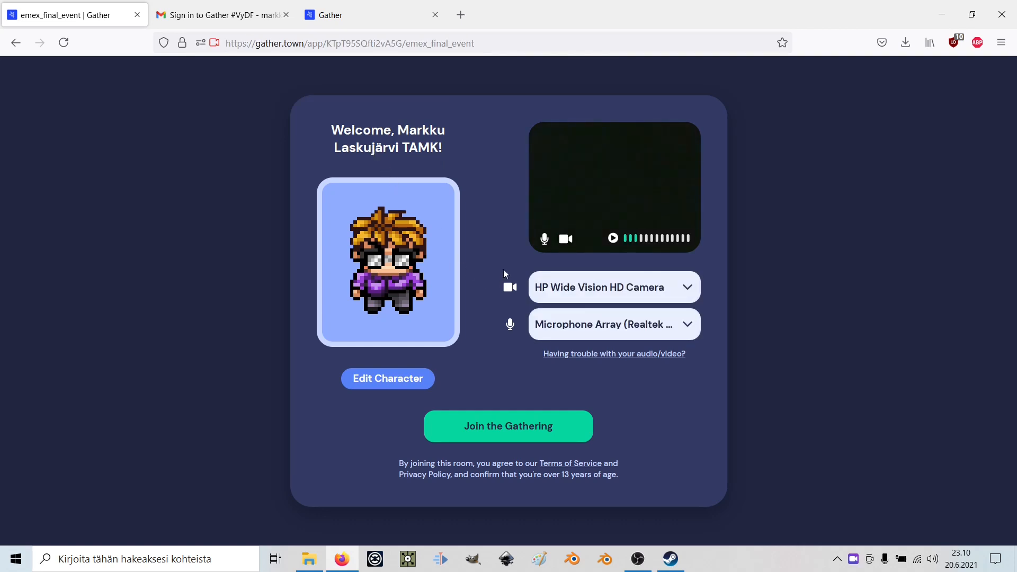
left_click(564, 241)
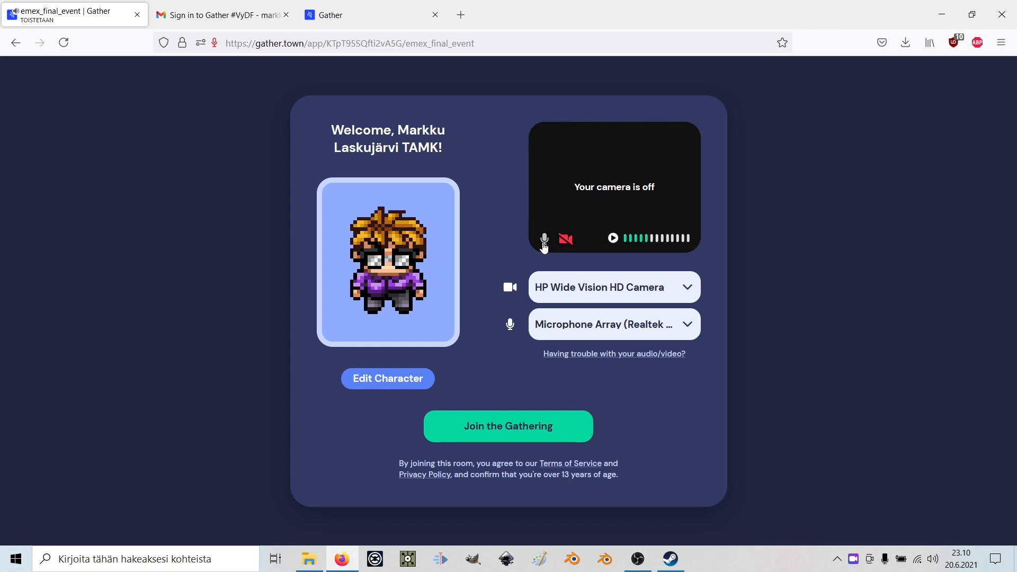
left_click(545, 240)
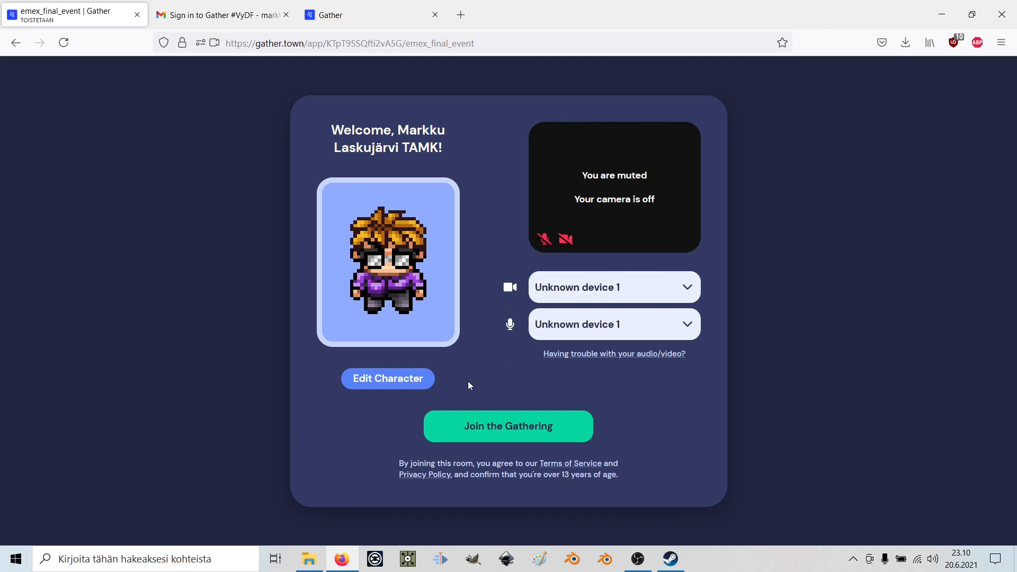
left_click(402, 385)
Cycle through the avatars to the short-haired blonde character.
left_click(501, 282)
left_click(502, 283)
left_click(502, 283)
left_click(501, 282)
left_click(502, 282)
left_click(502, 282)
left_click(501, 283)
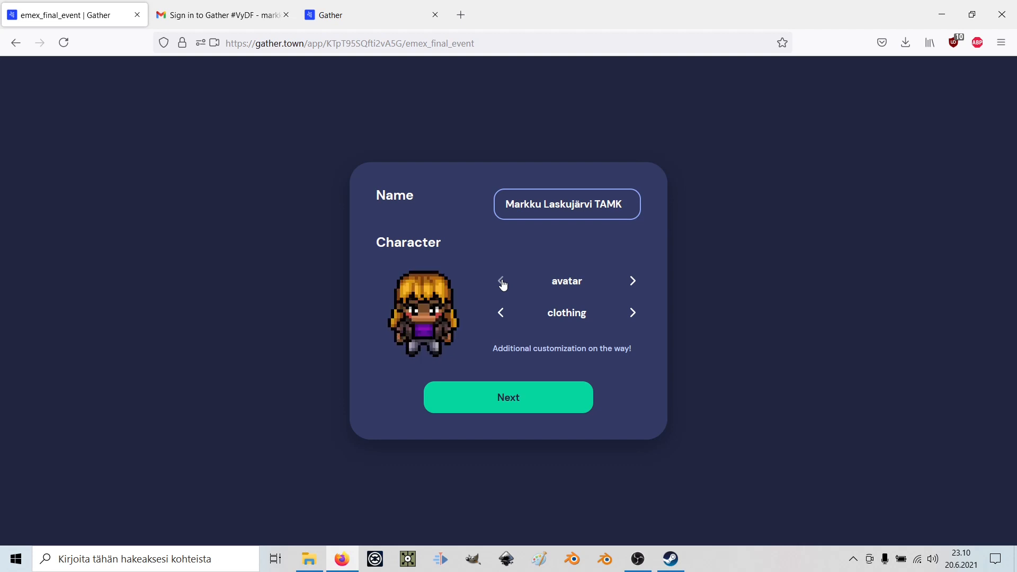
left_click(634, 283)
Cycle the outfit colours until the blonde avatar wears purple clothing.
left_click(632, 315)
left_click(631, 315)
left_click(631, 316)
left_click(631, 316)
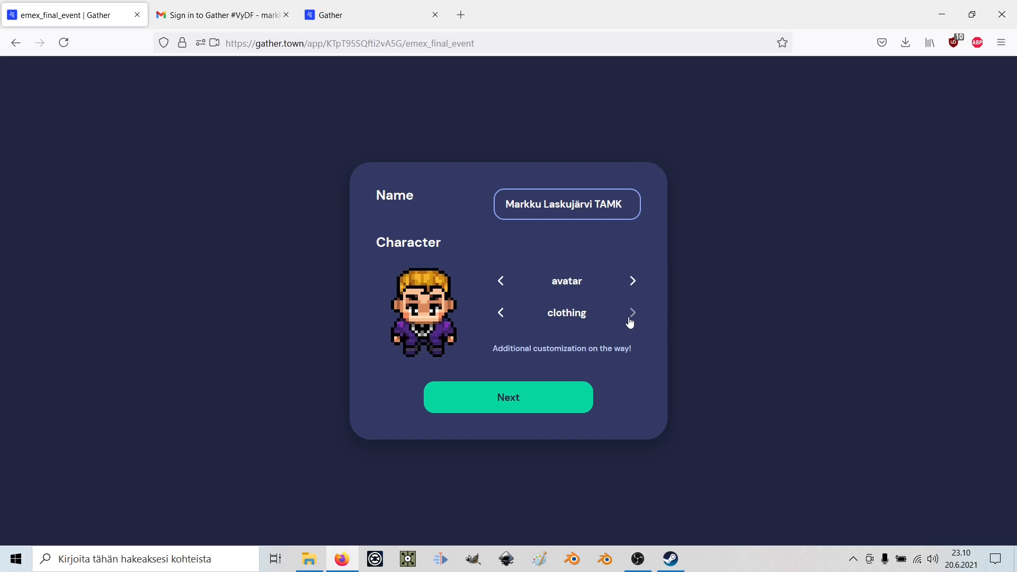
left_click(630, 319)
left_click(629, 319)
left_click(630, 320)
left_click(630, 320)
left_click(630, 320)
left_click(630, 320)
left_click(502, 325)
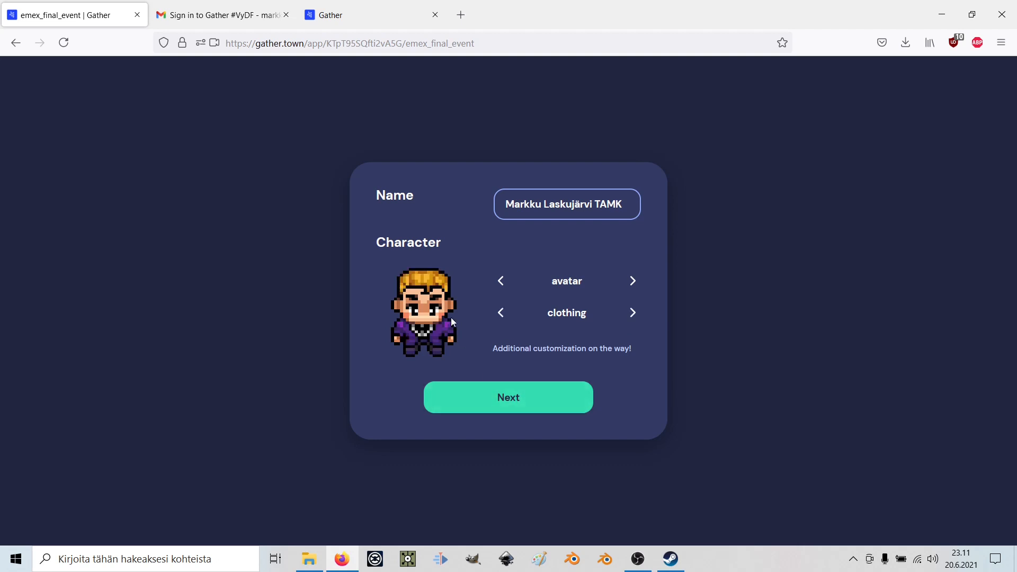
Keep the display name unchanged, save the character and join emex_final_event.
left_click_drag(624, 205, 504, 206)
left_click(533, 221)
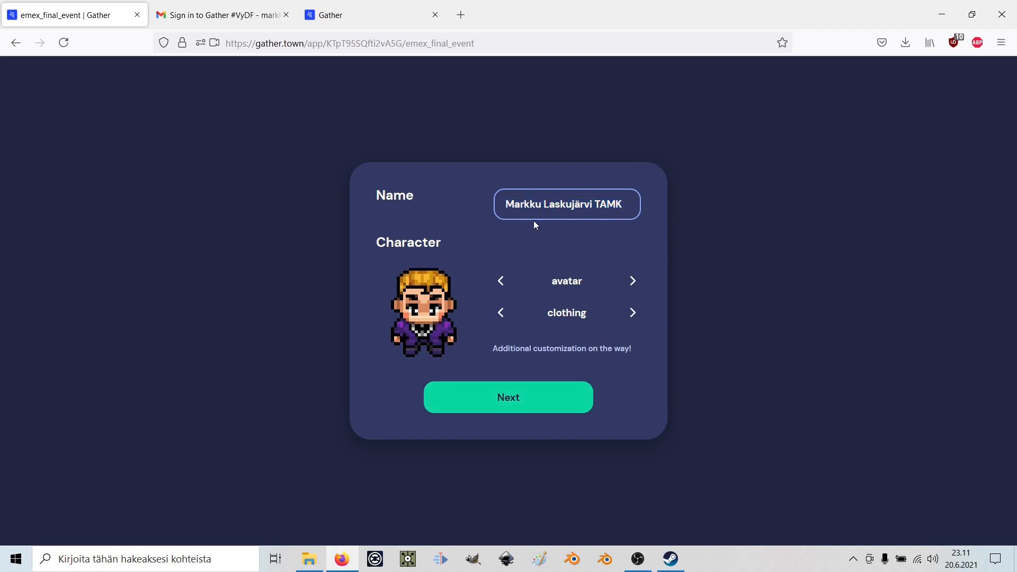
left_click(487, 406)
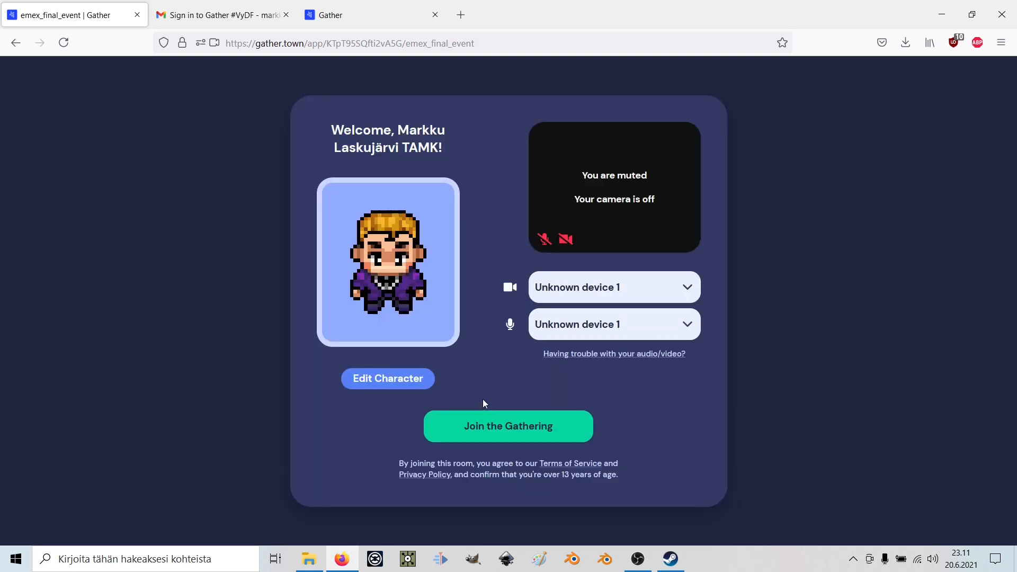
left_click(500, 426)
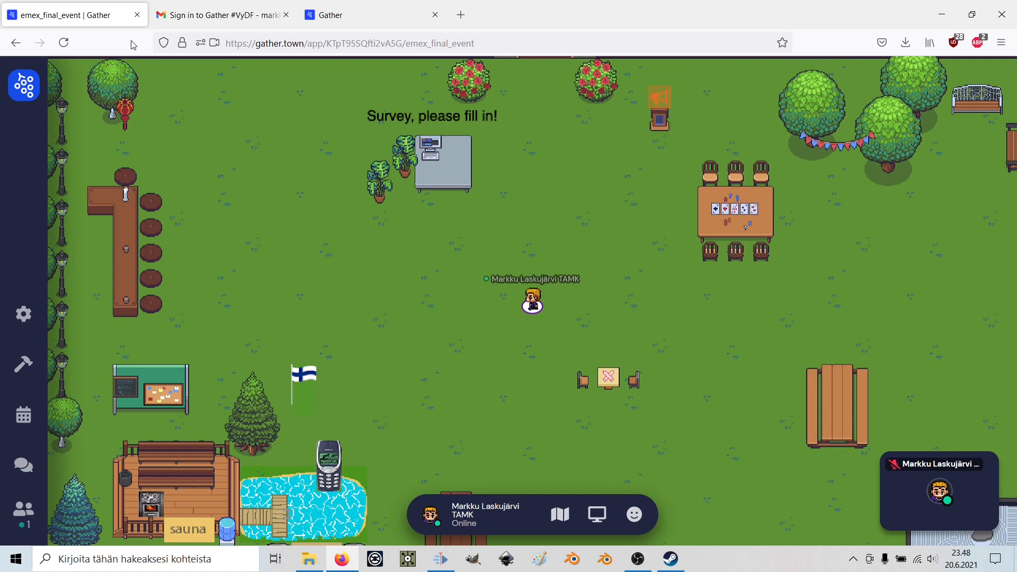
Walk the avatar from the garden through the building door up to the private rooms.
key("Left")
key("Left")
key("Right")
key("Right")
key("Right")
key("Down")
key("Down")
key("Up")
key("Up")
key("Up")
key("Up")
key("Up")
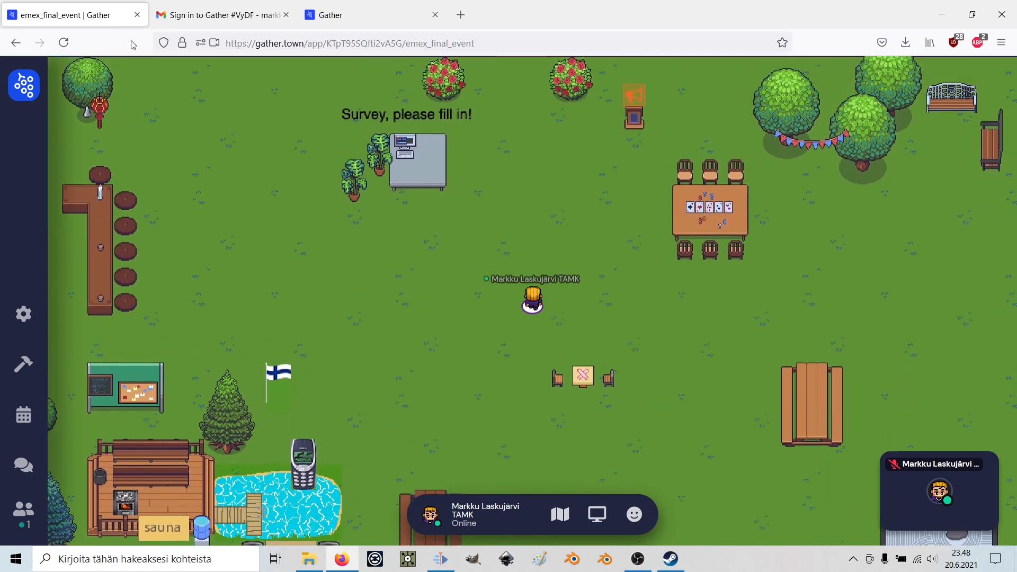
key("Left")
key("Left")
key("Up")
key("Up")
key("Up")
key("Right")
key("Up")
key("Up")
key("Up")
key("Up")
key("Up")
key("Up")
key("Up")
key("Up")
key("Up")
key("Up")
key("Up")
key("Up")
key("Up")
key("Up")
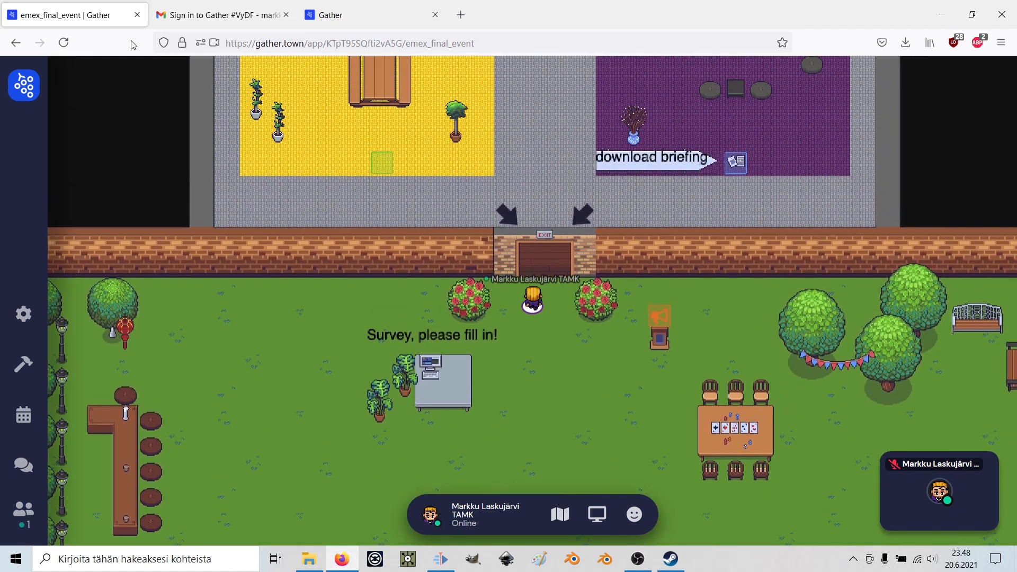
key("Up")
key("Up")
key("Up")
key("Up")
key("Up")
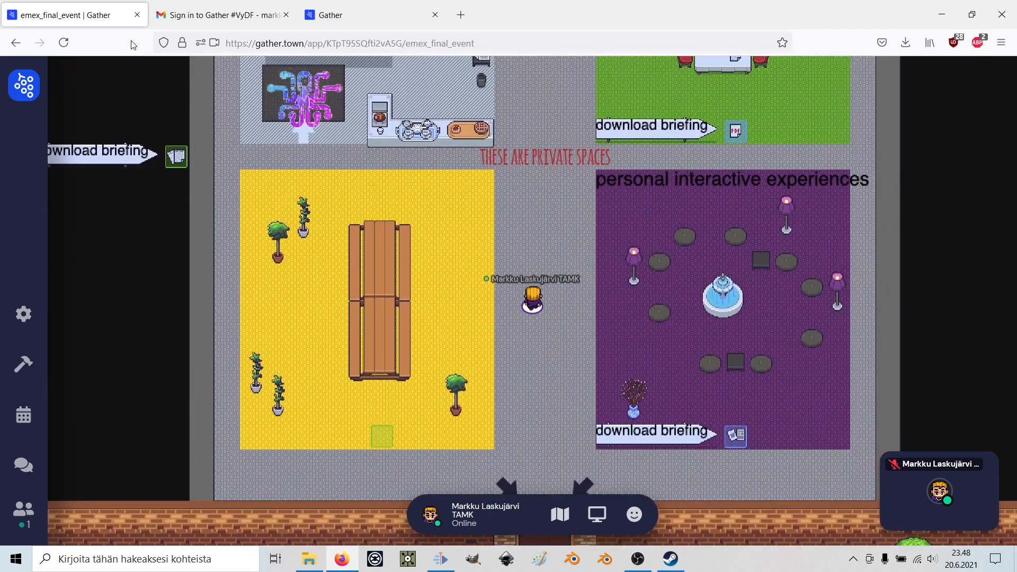
Walk into the yellow private room, circle around the bench, and exit at the top.
key("Left")
key("Left")
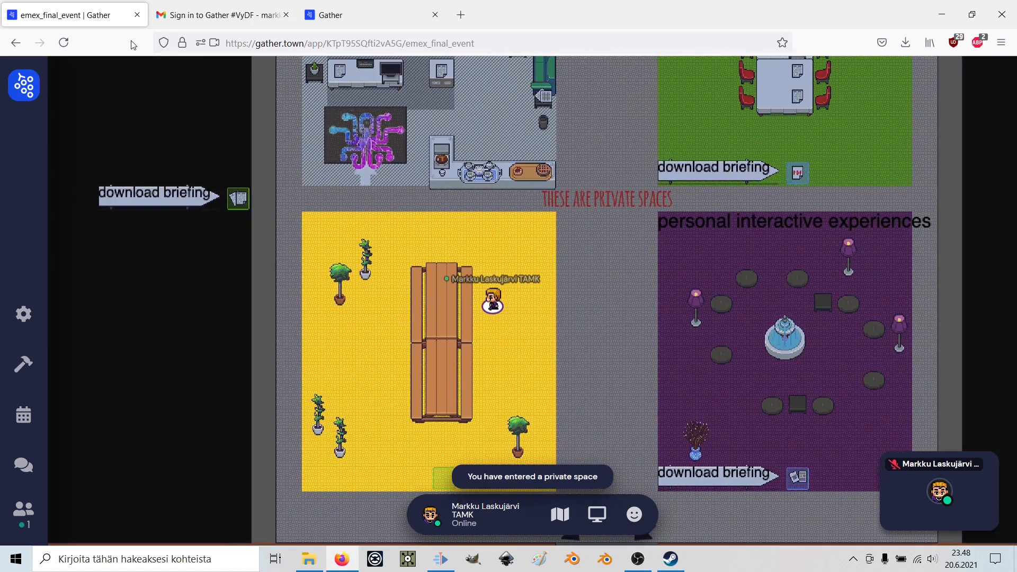
key("Left")
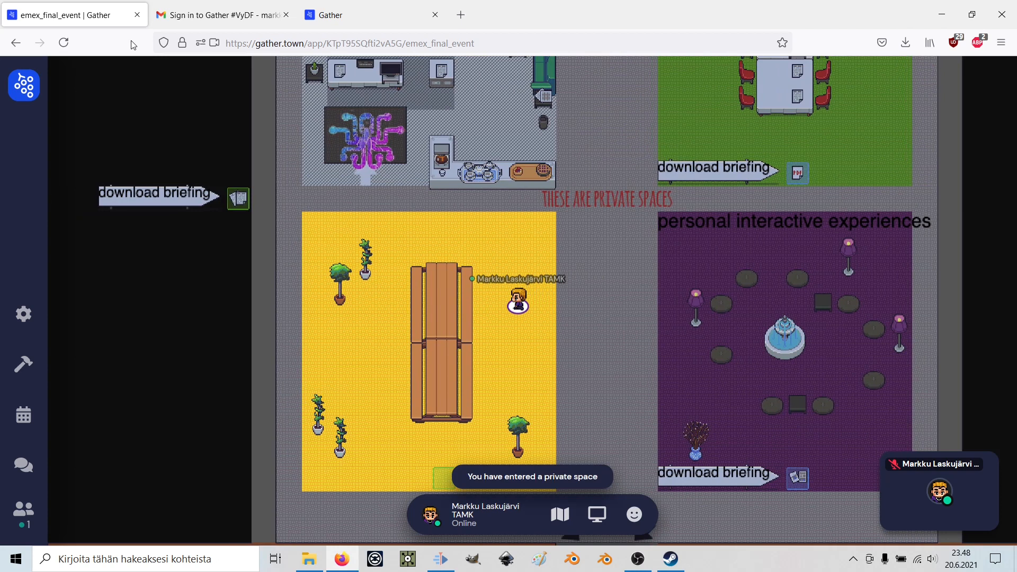
key("Right")
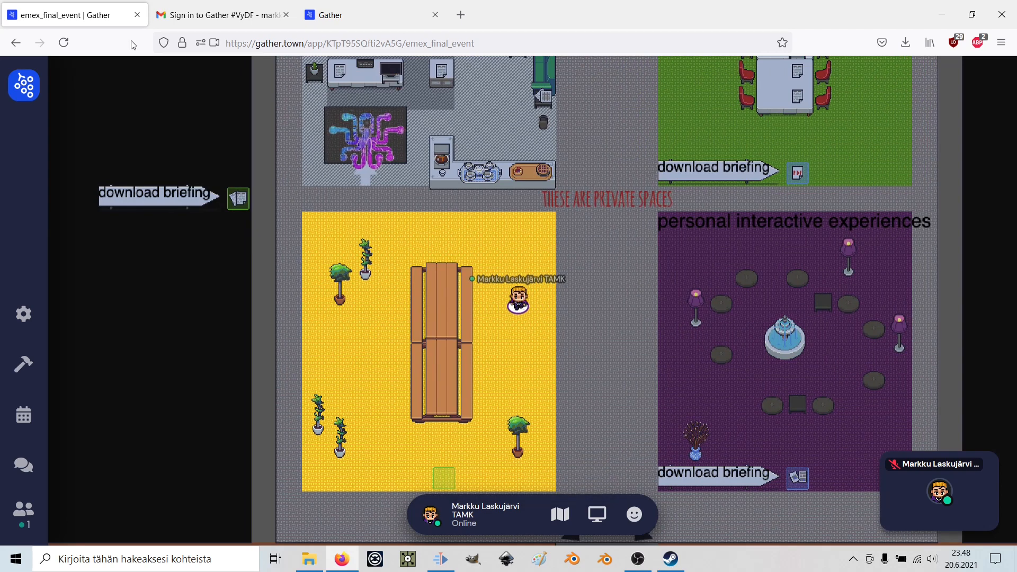
key("Down")
key("Down")
key("Down")
key("Down")
key("Down")
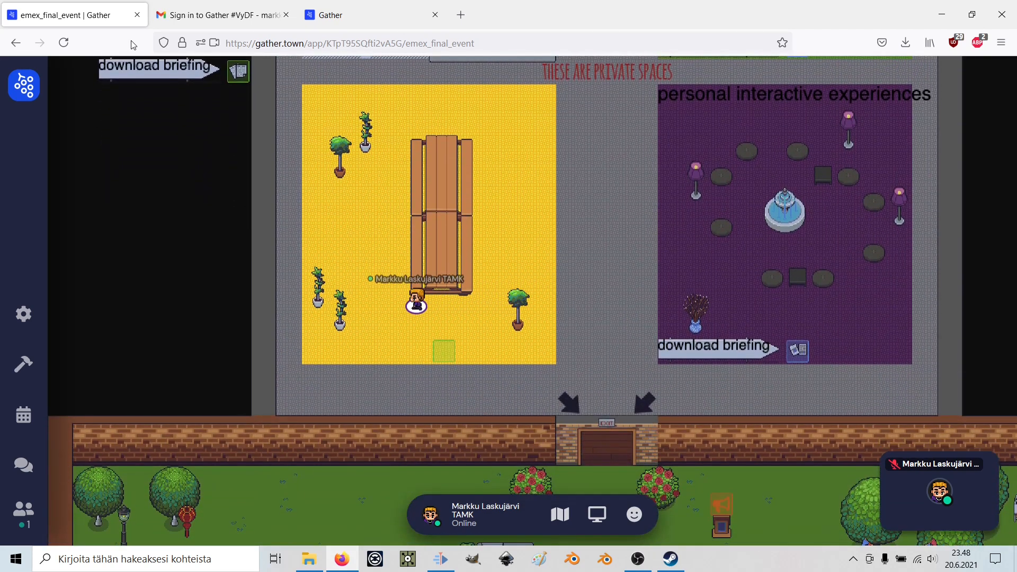
key("Left")
key("Up")
key("Up")
key("Up")
key("Up")
key("Up")
key("Up")
key("Right")
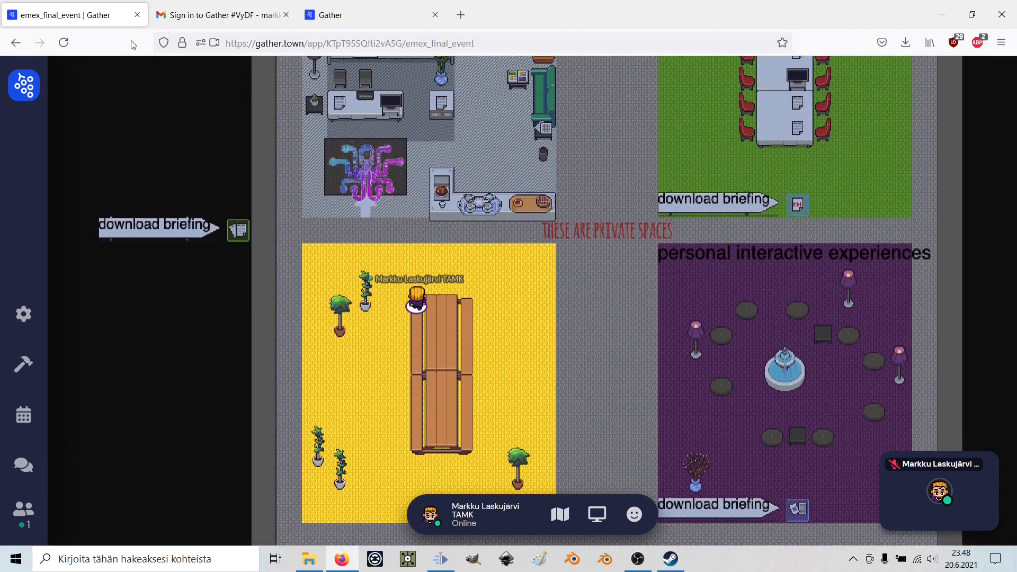
key("Up")
Pace the corridor, re-enter the yellow room, then walk right into the grey corridor.
key("Right")
key("Right")
key("Down")
key("Right")
key("Right")
key("Right")
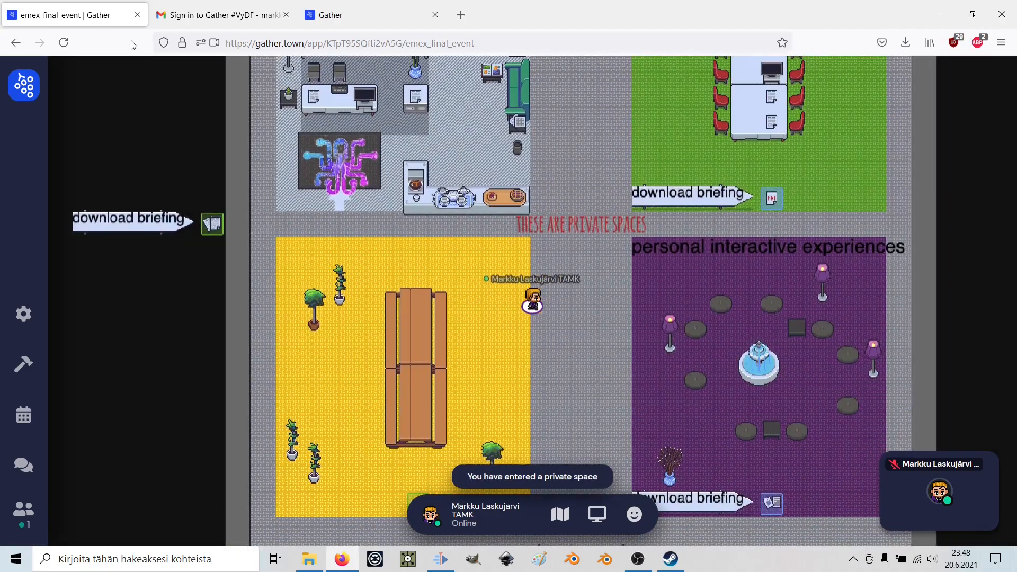
key("Up")
key("Up")
key("Up")
key("Up")
key("Up")
key("Up")
key("Up")
key("Up")
key("Up")
key("Up")
key("Down")
key("Down")
key("Down")
key("Down")
key("Down")
key("Down")
key("Down")
key("Down")
key("Down")
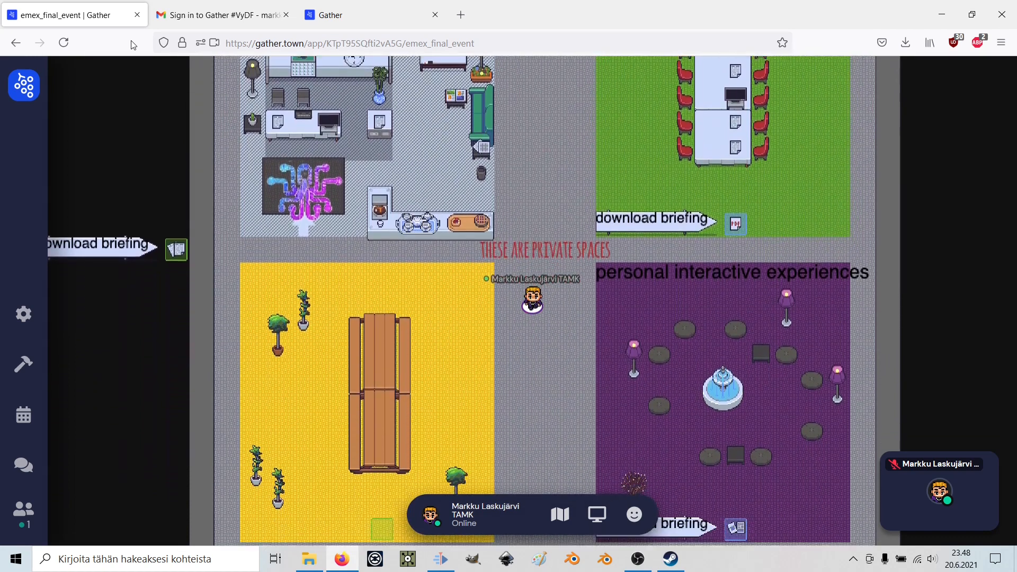
key("Down")
key("Down")
key("Down")
key("Left")
key("Left")
key("Left")
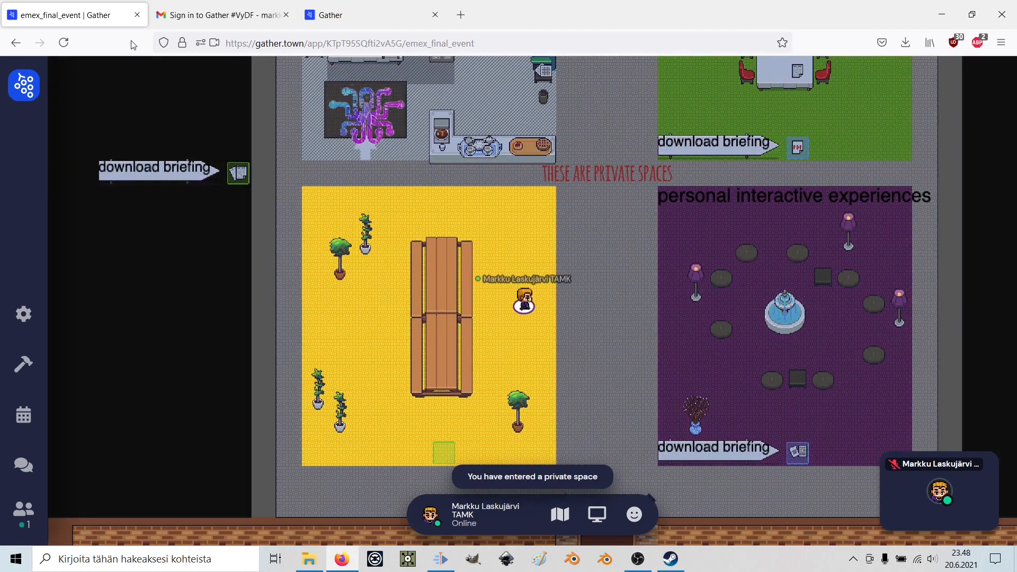
key("Left")
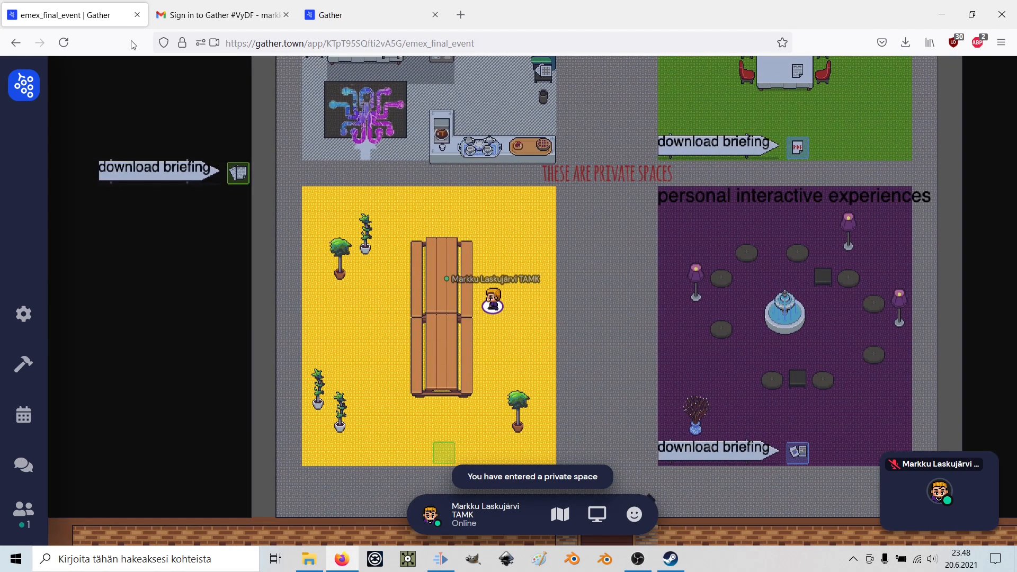
key("Right")
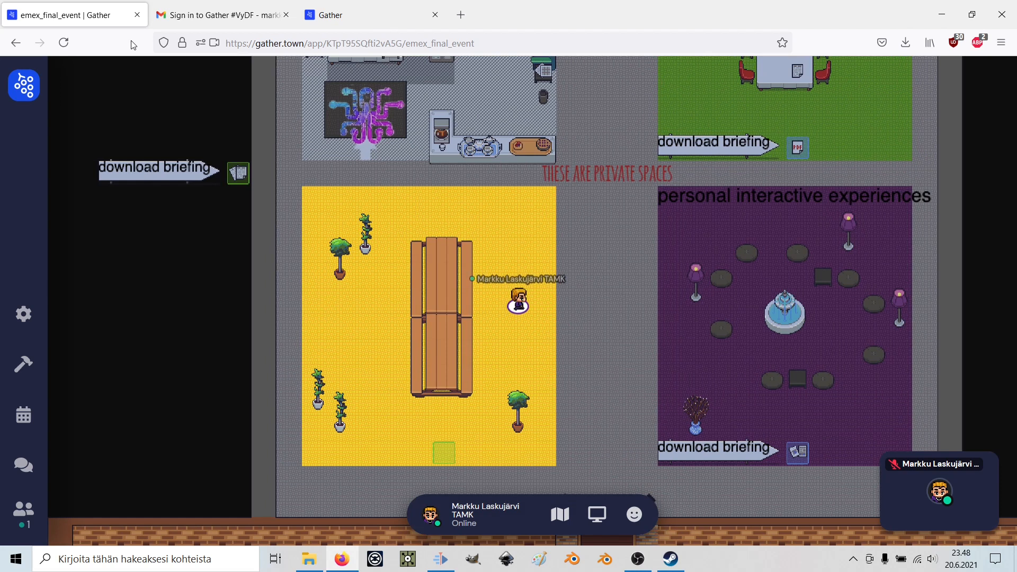
key("Right")
key("Right")
key("Right")
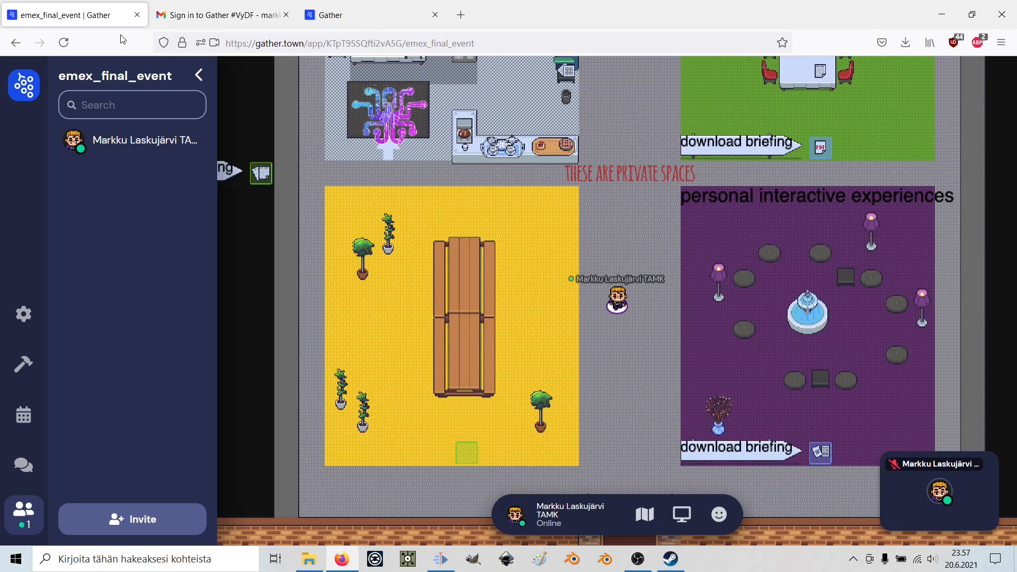
left_click(23, 91)
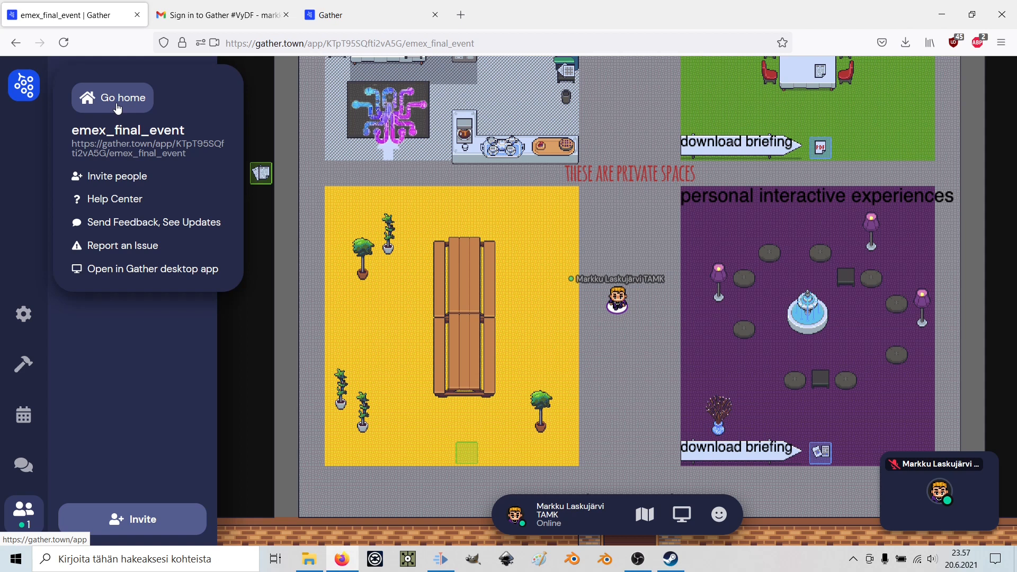
left_click(113, 180)
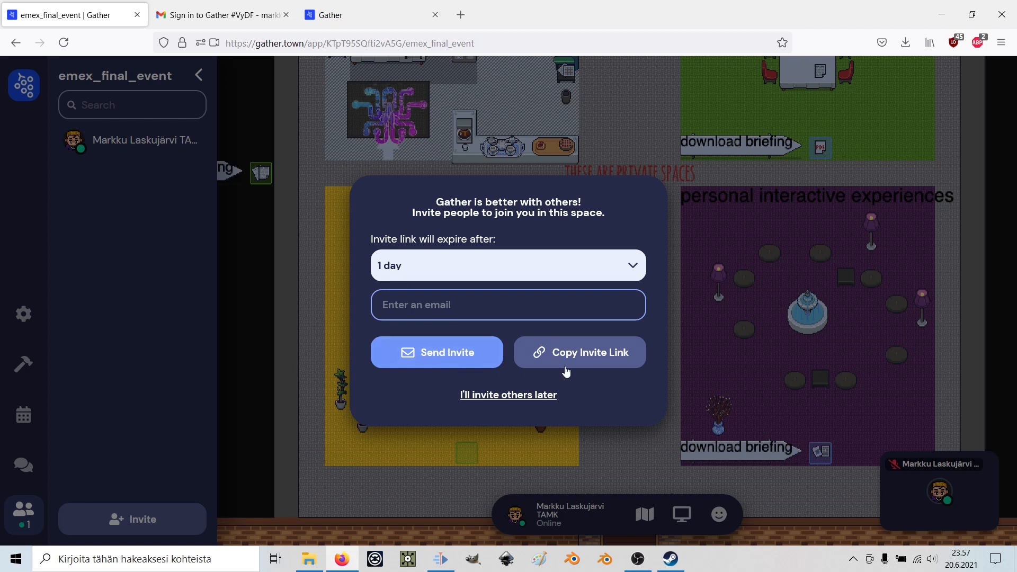
left_click(479, 395)
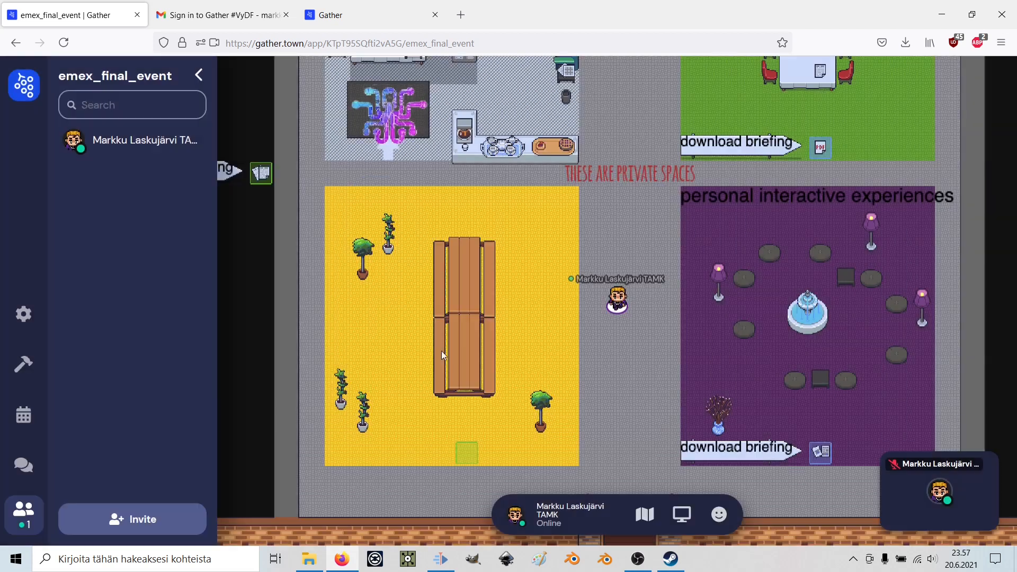
left_click(21, 92)
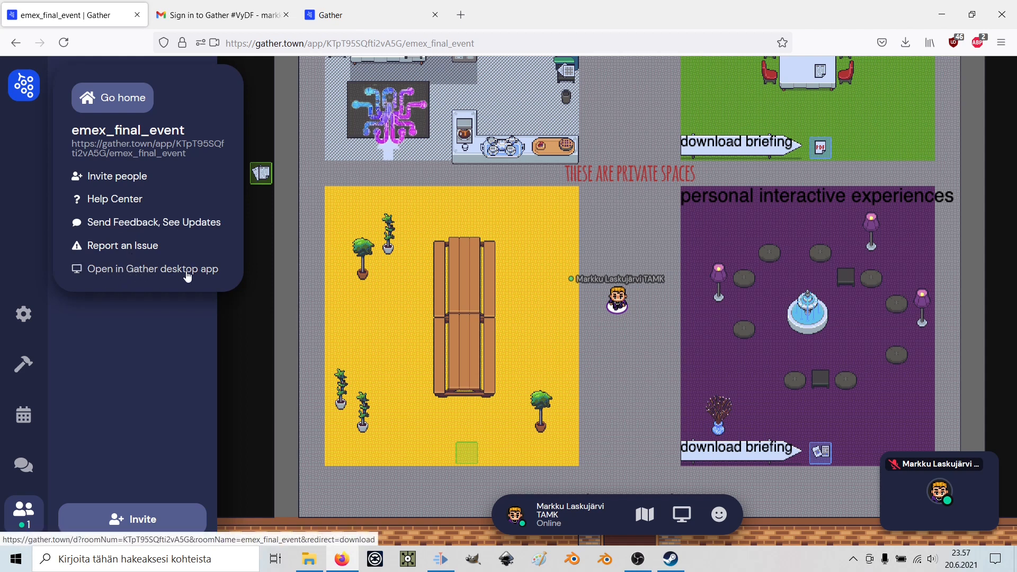
left_click(10, 246)
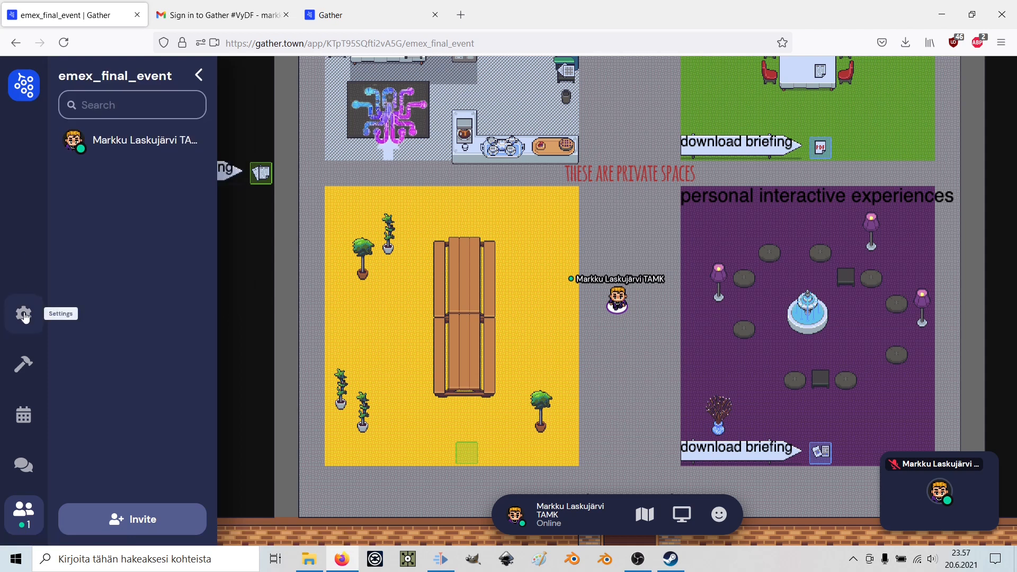
left_click(24, 314)
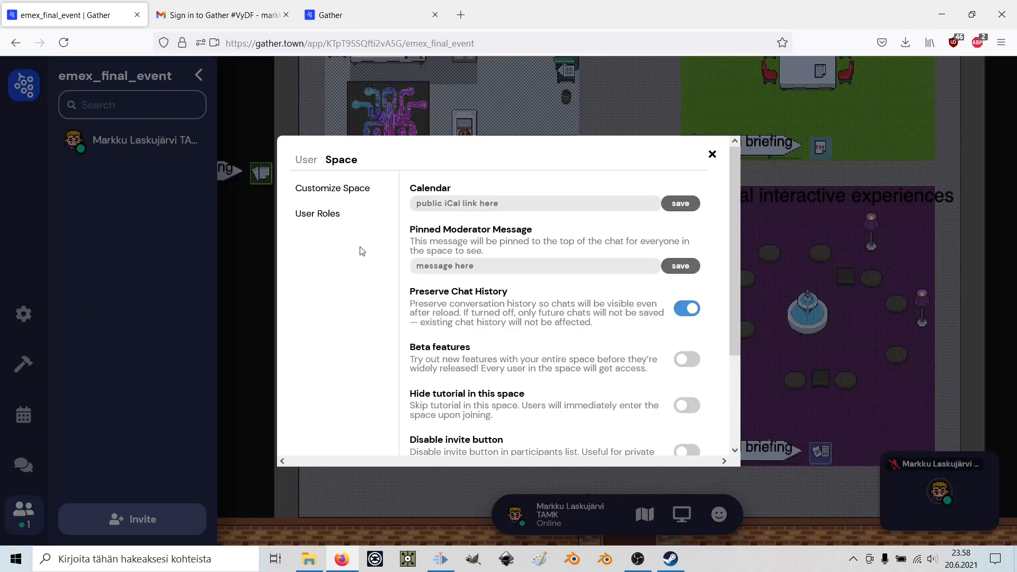
left_click(307, 162)
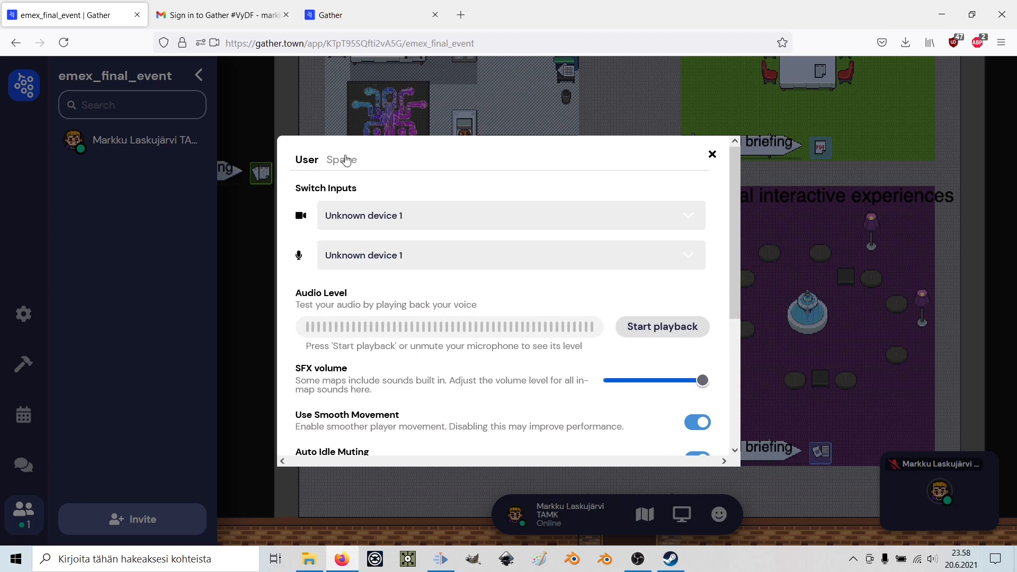
left_click(342, 160)
left_click(312, 168)
scroll(609, 392, "down", 3)
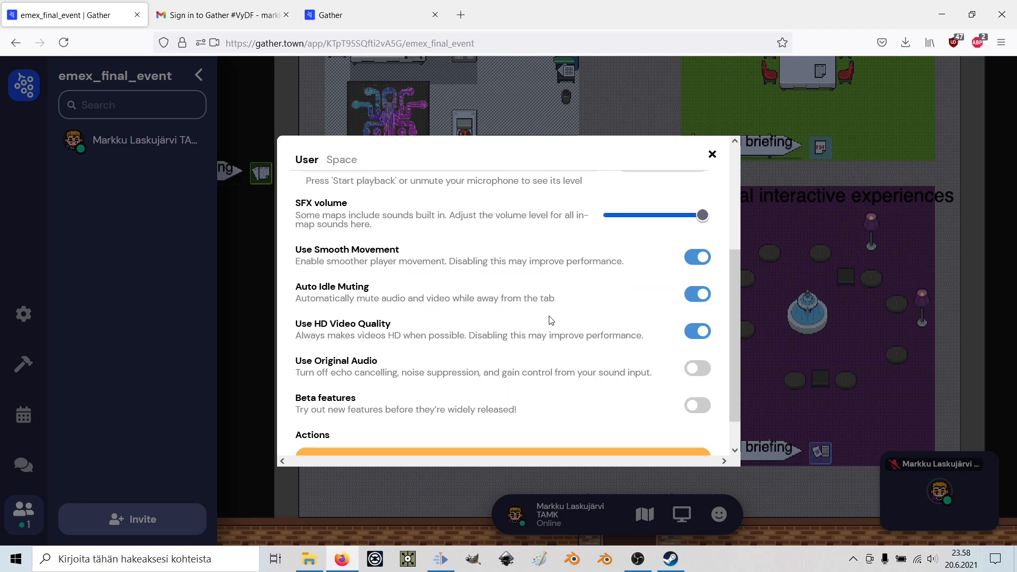
scroll(496, 329, "up", 2)
scroll(497, 331, "down", 3)
scroll(497, 331, "up", 5)
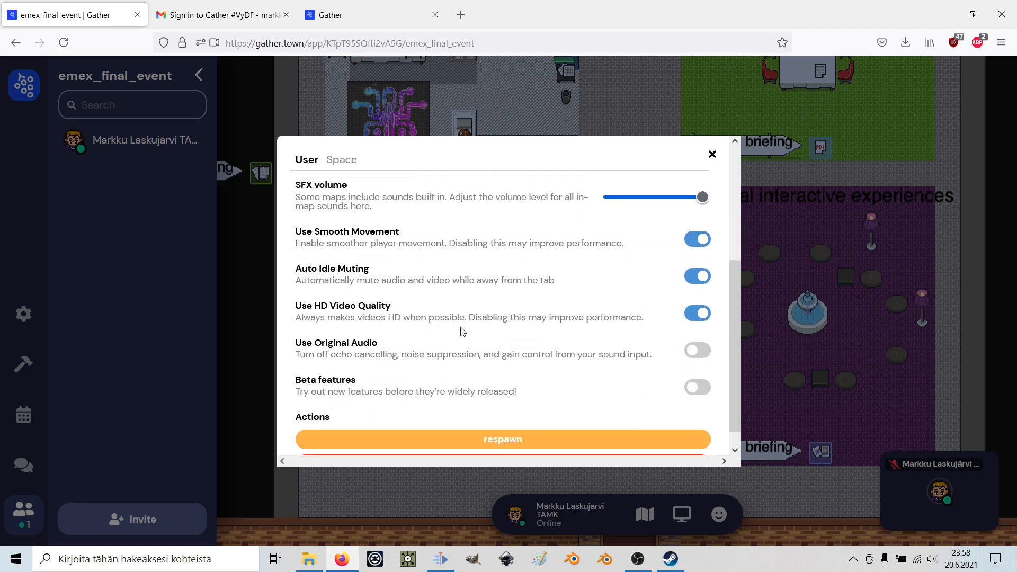
left_click(341, 162)
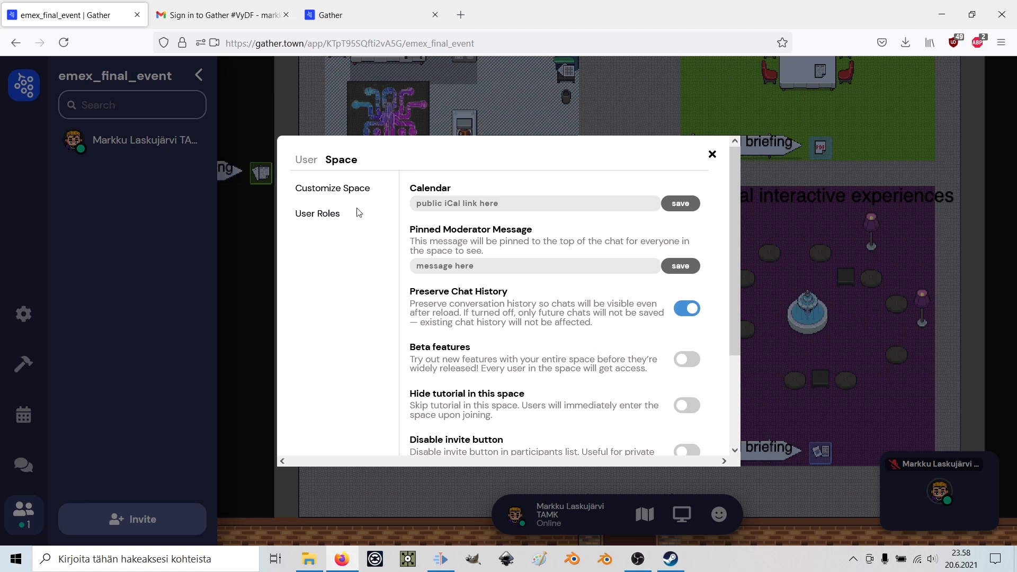
left_click(711, 155)
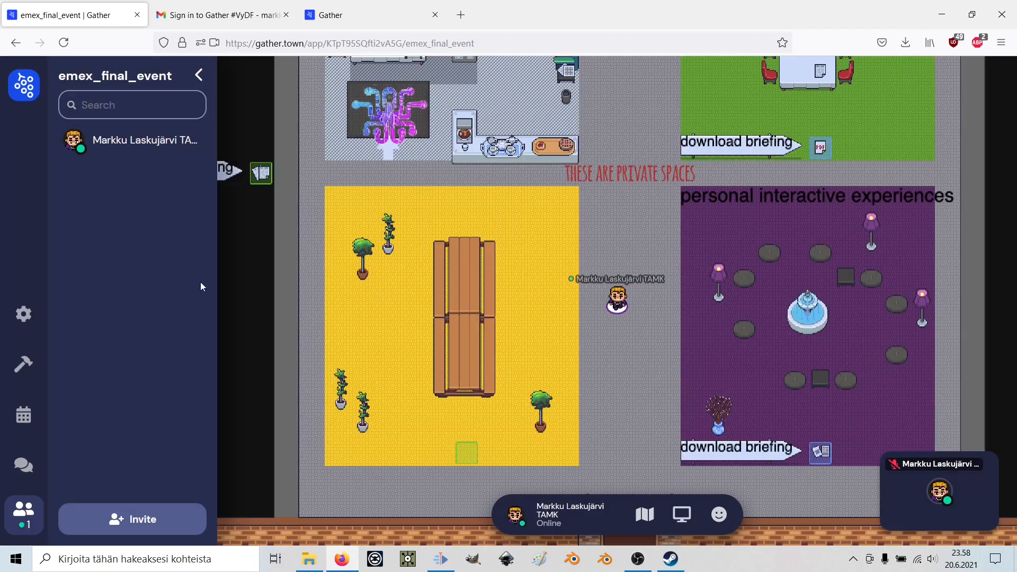
Check the Build, Calendar, Chat and Participants sidebar panels.
left_click(24, 364)
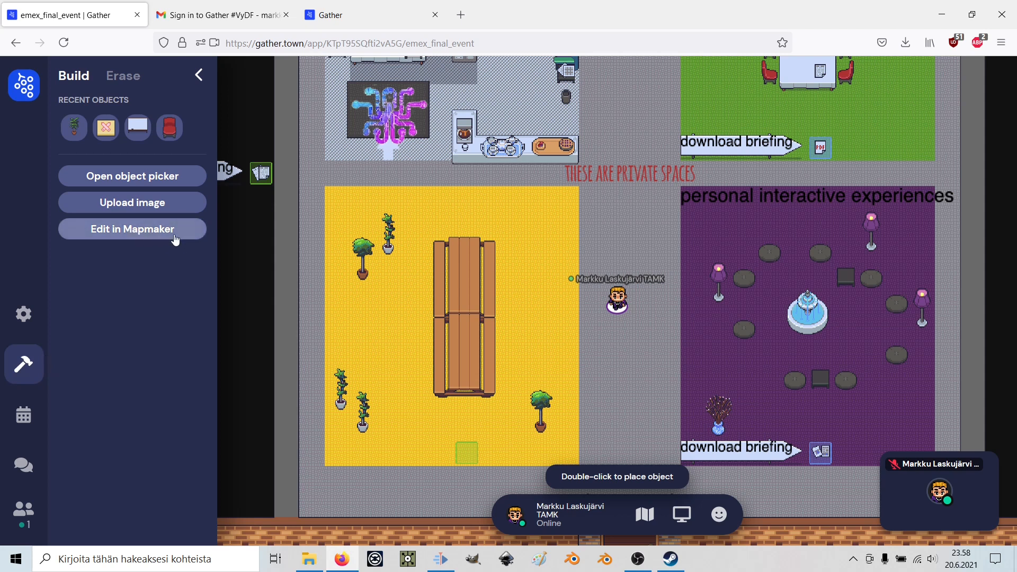
left_click(26, 424)
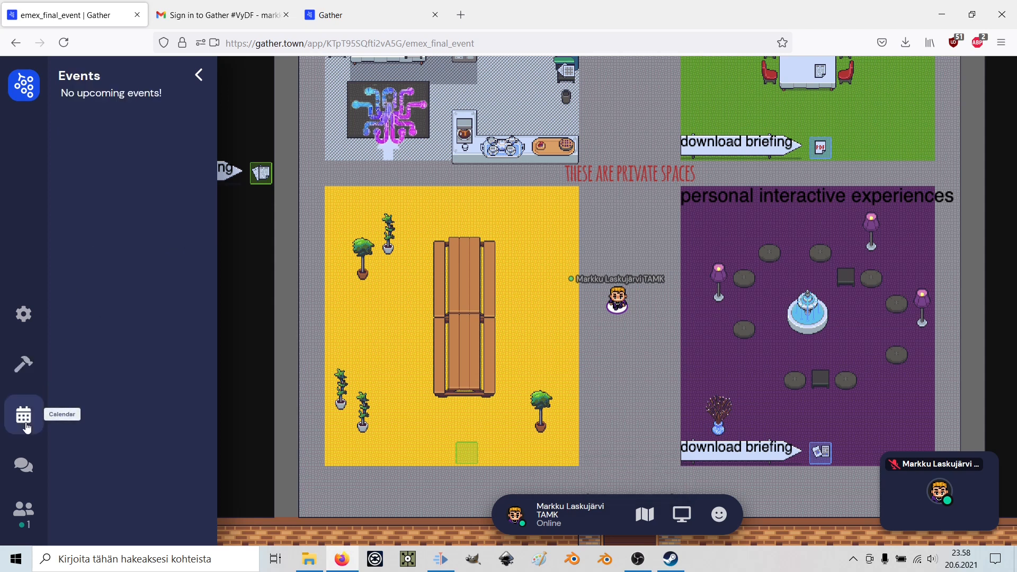
left_click(24, 468)
left_click(26, 470)
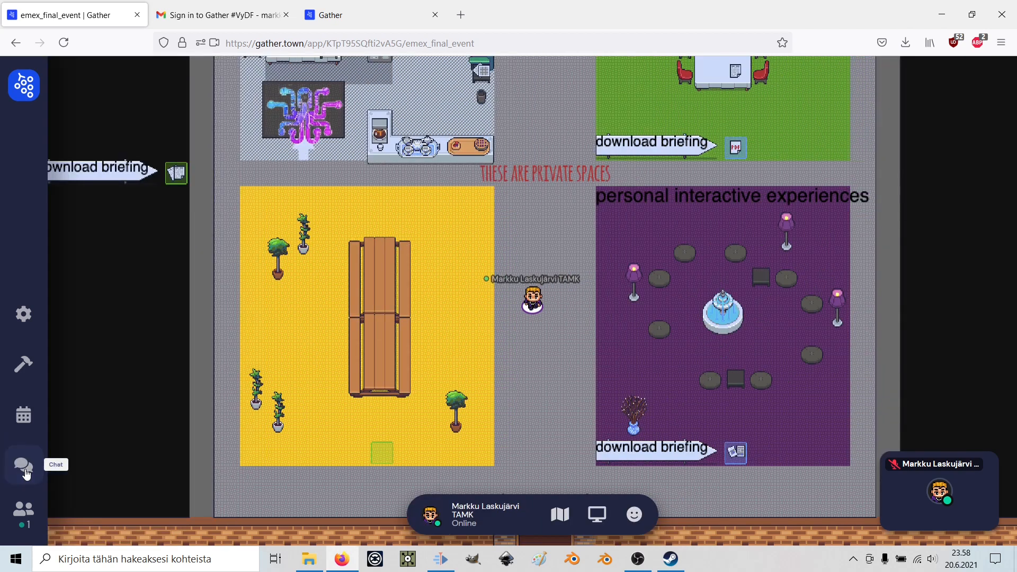
left_click(25, 471)
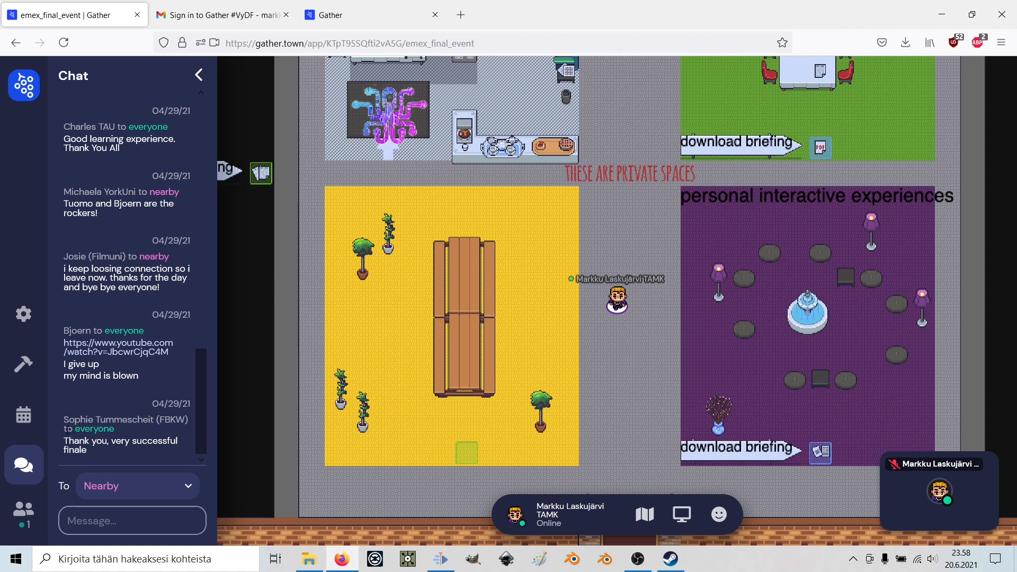
left_click(27, 516)
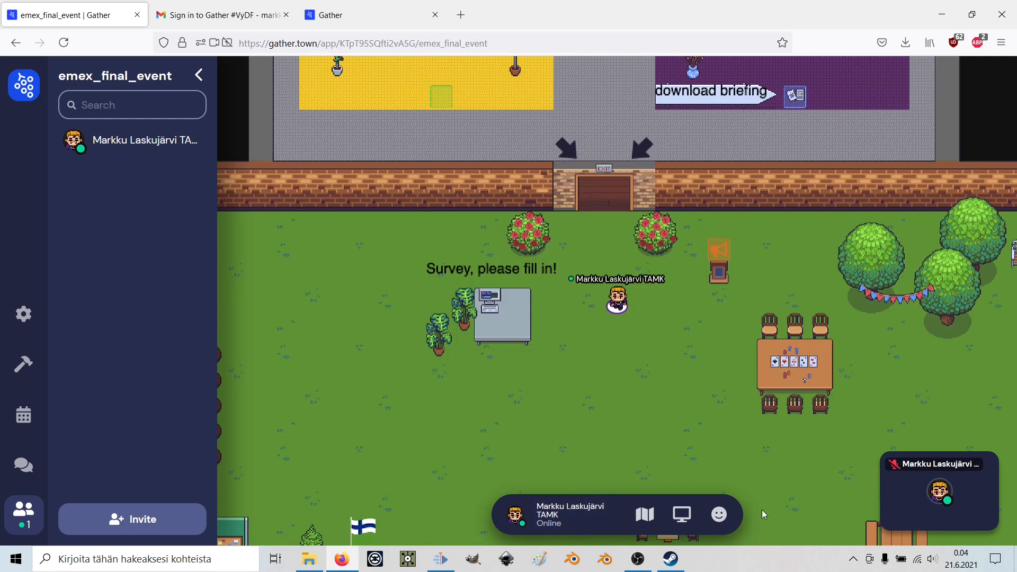
Try another character, revert to the original and save, then open the profile menu.
left_click(515, 522)
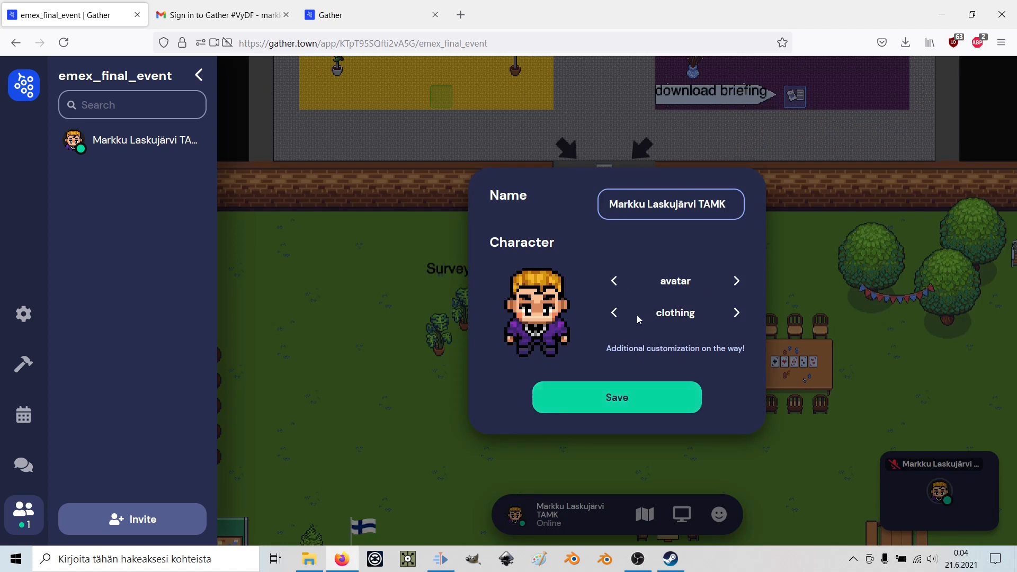
left_click(735, 281)
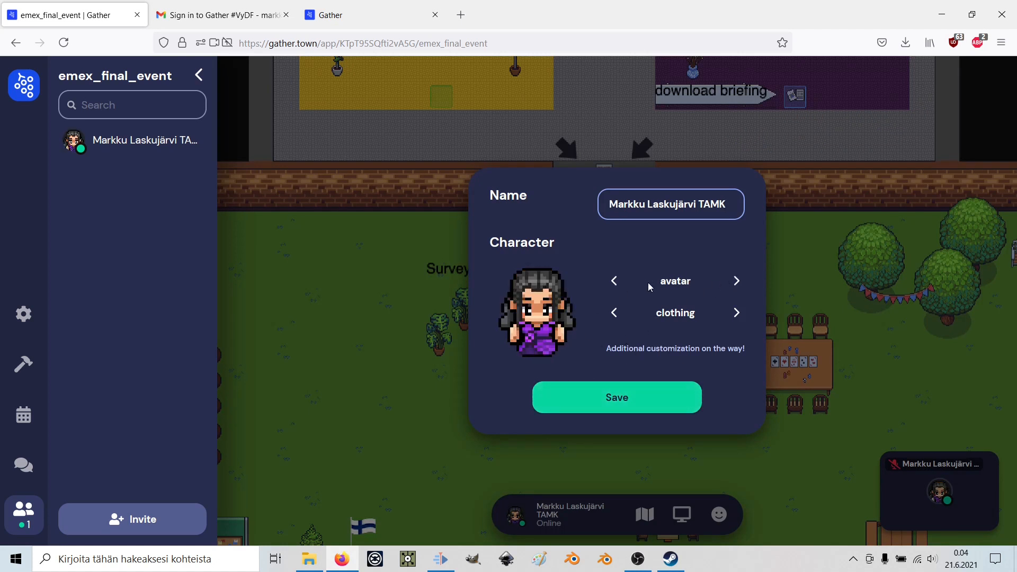
left_click(614, 281)
left_click(579, 395)
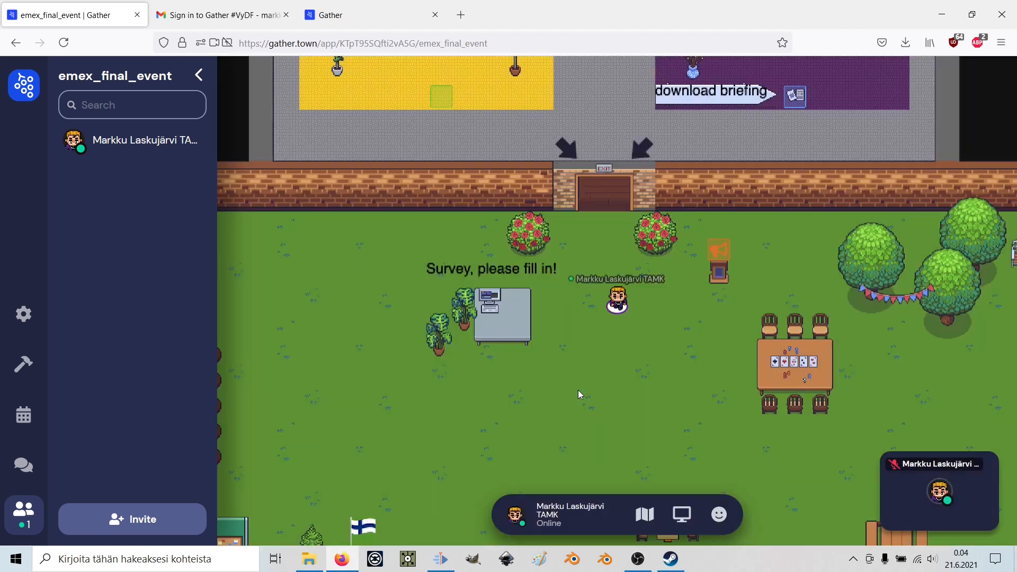
left_click(554, 521)
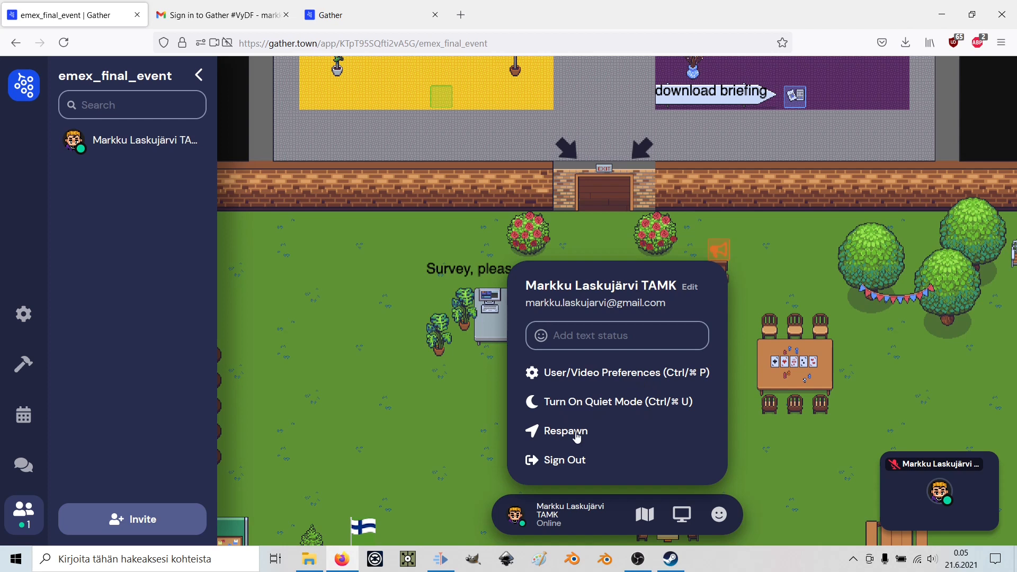
Close the profile options and view the space minimap, then close it.
left_click(614, 521)
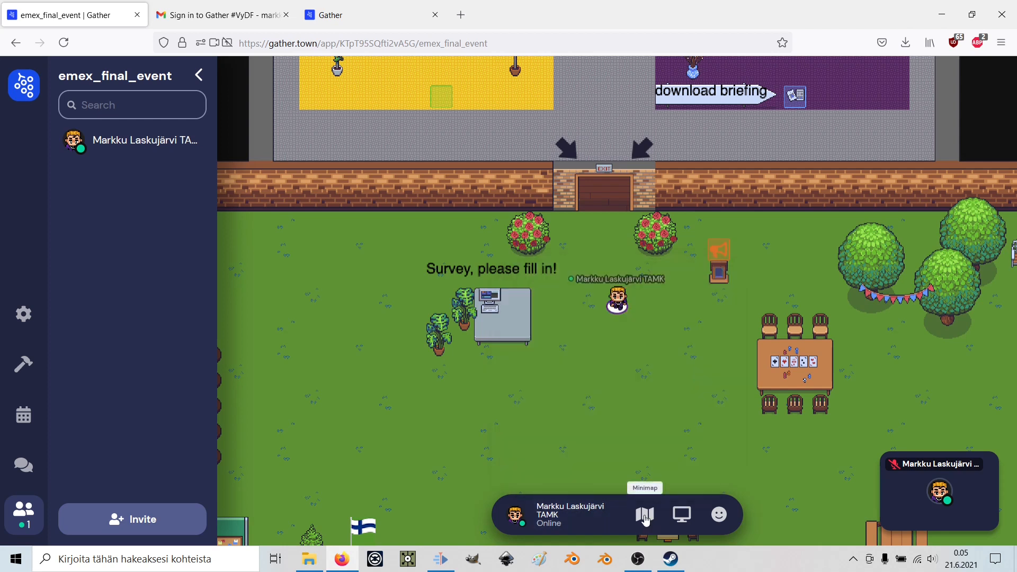
left_click(644, 522)
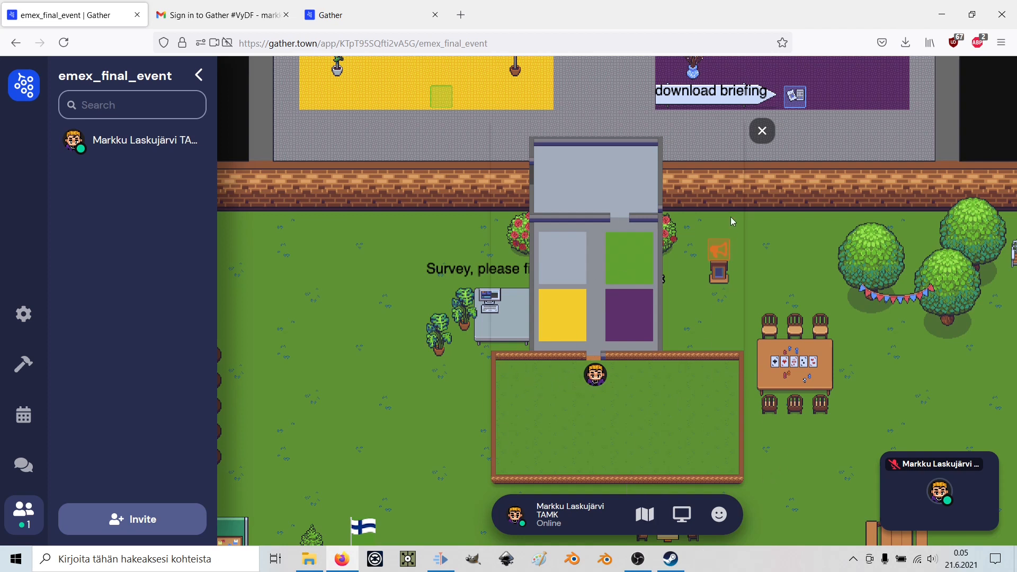
left_click(760, 137)
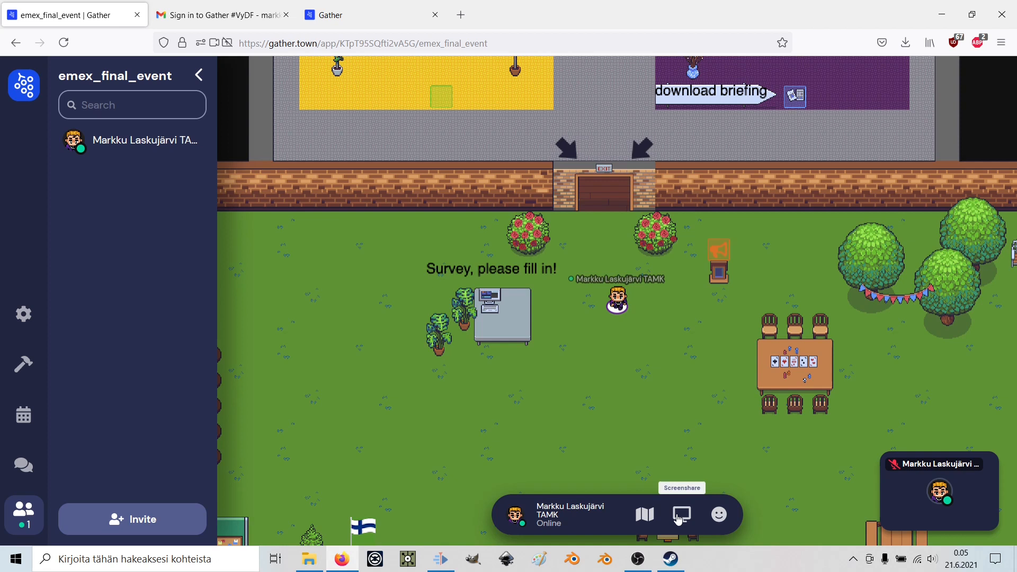
Try screen sharing, dismiss the permission notice, and show a thumbs-up reaction.
left_click(678, 516)
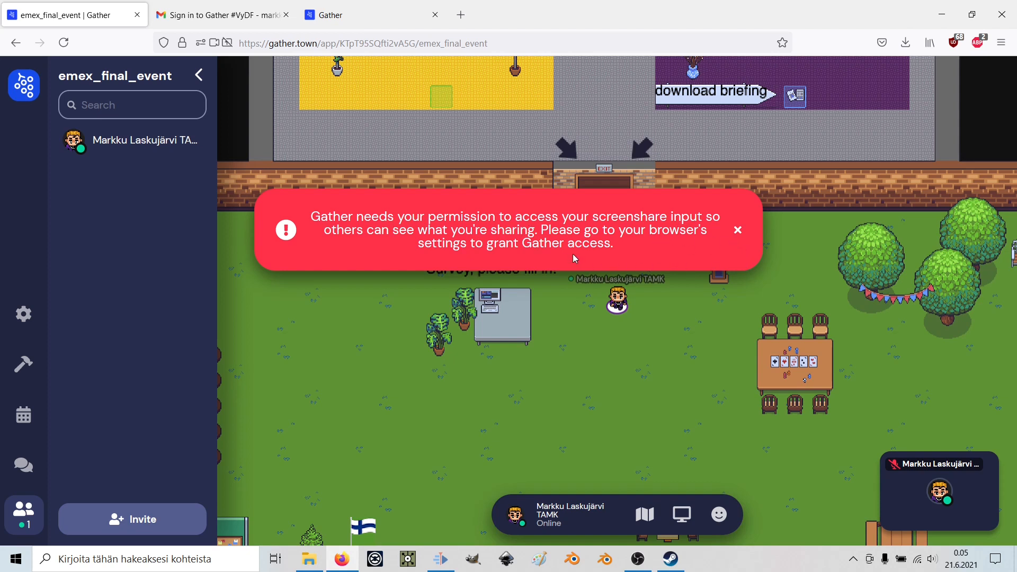
left_click(738, 231)
left_click(719, 514)
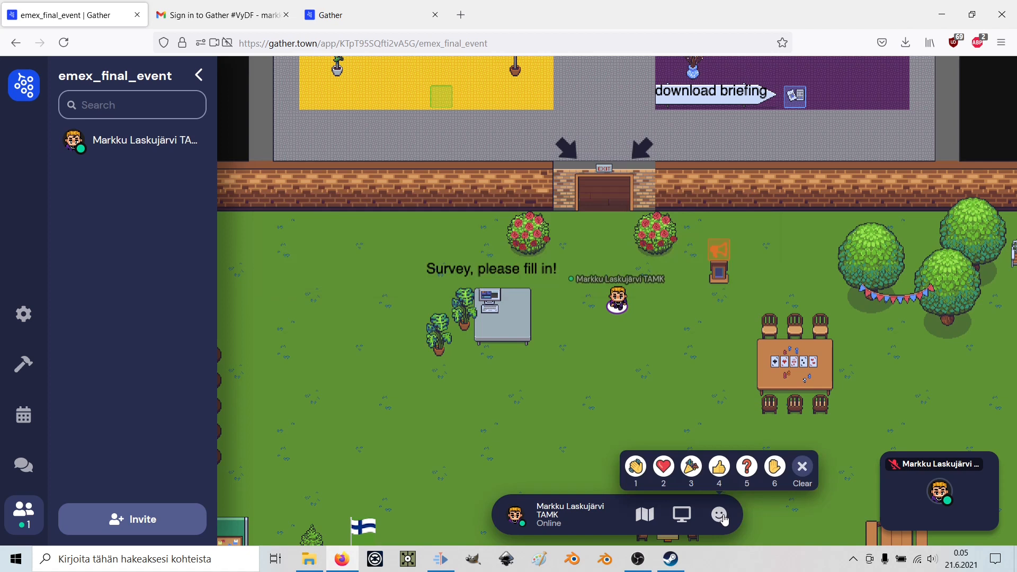
left_click(719, 468)
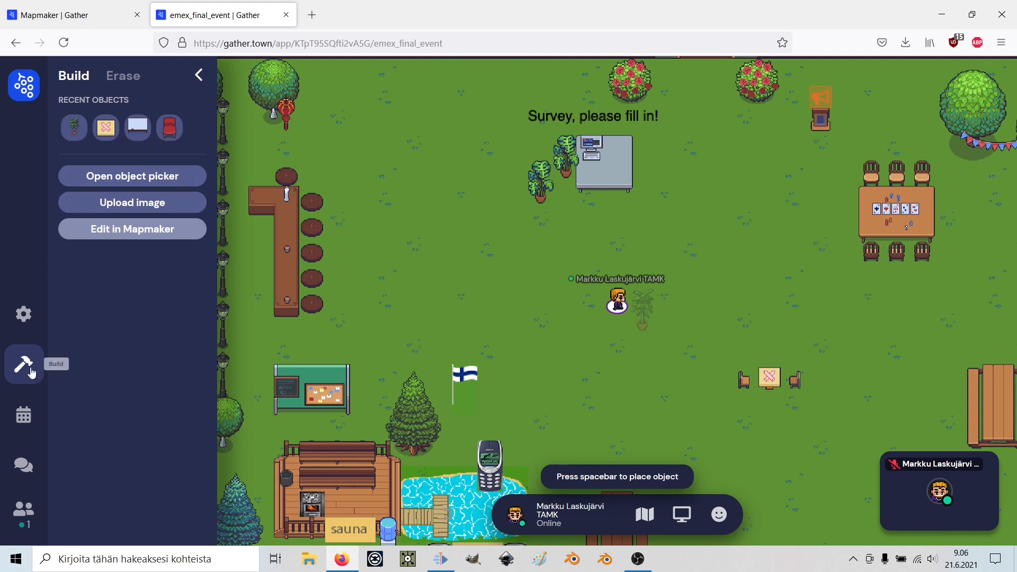
Open the space's map with Edit in Mapmaker from the Build panel.
left_click(161, 236)
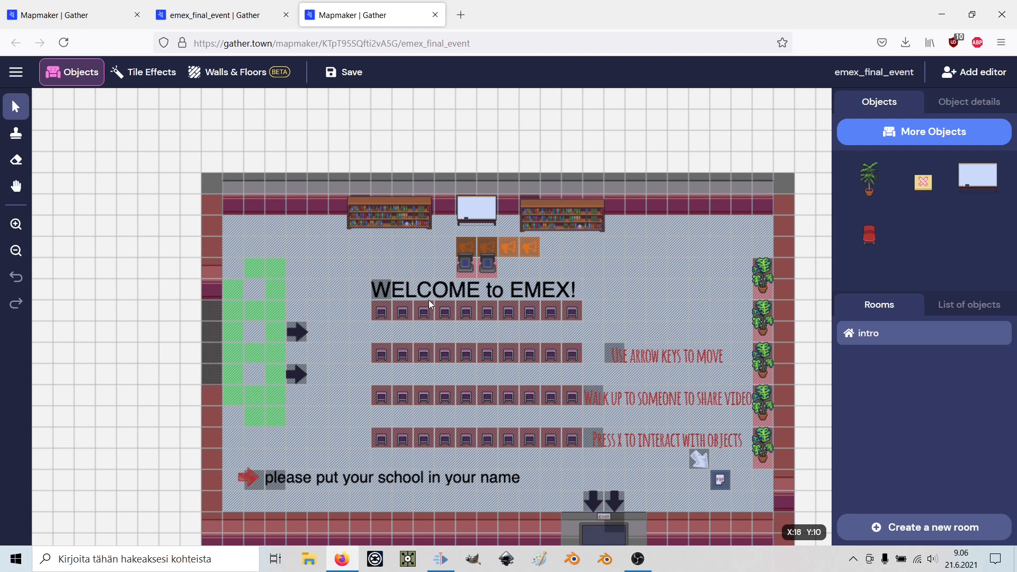
scroll(540, 292, "down", 3)
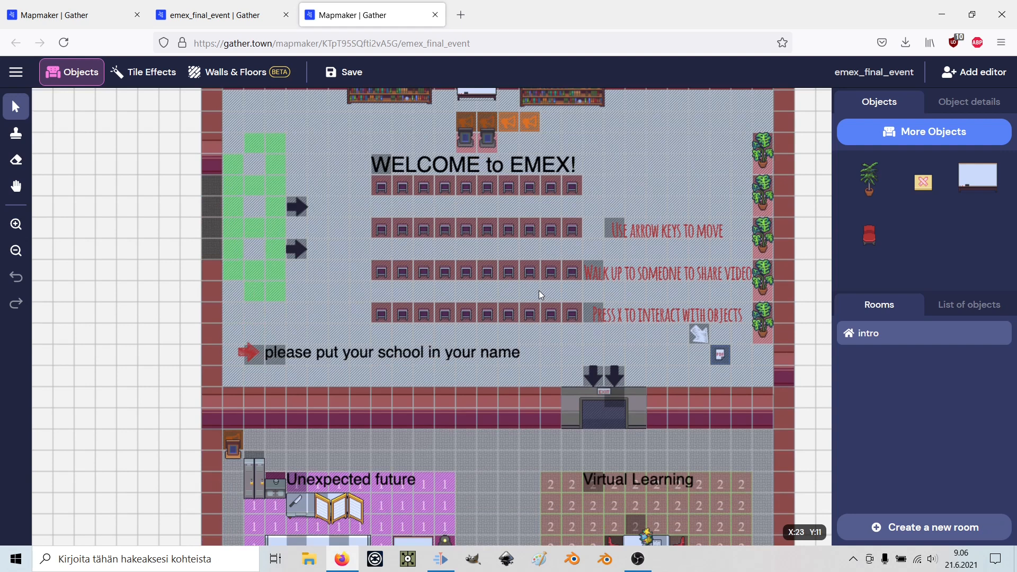
scroll(537, 292, "up", 5)
scroll(538, 293, "down", 6)
scroll(537, 292, "up", 4)
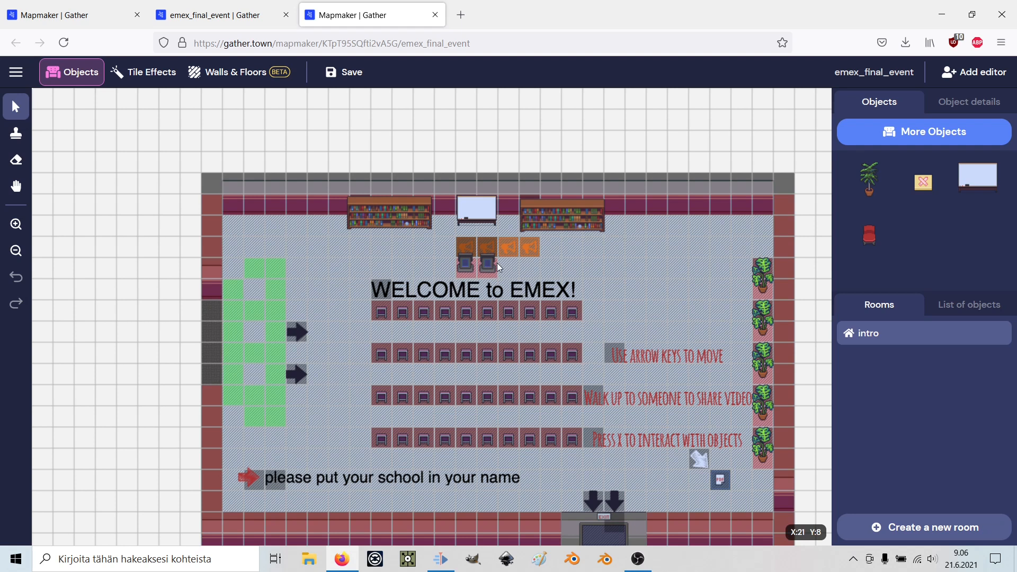
scroll(500, 266, "down", 5)
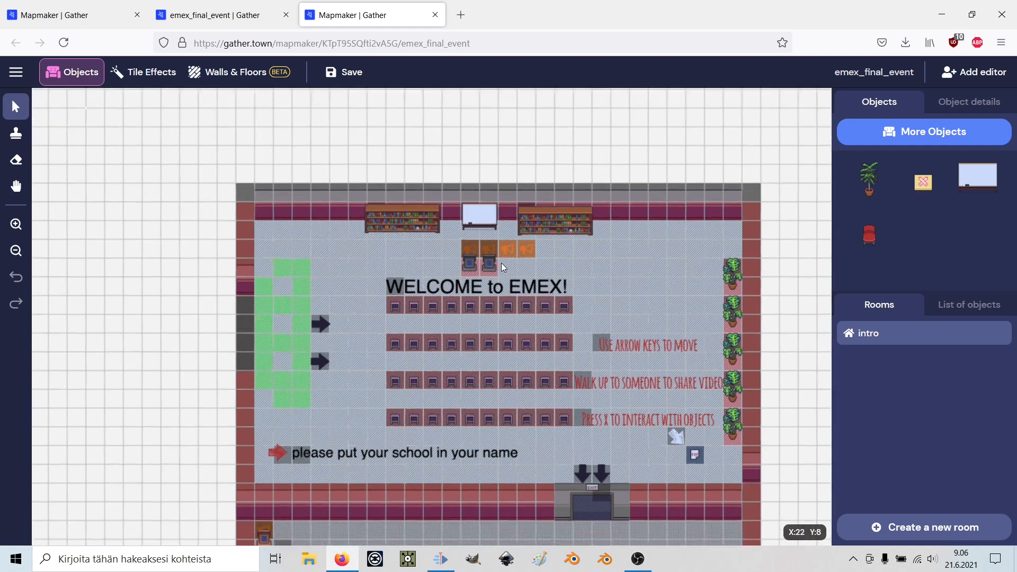
scroll(501, 262, "down", 3)
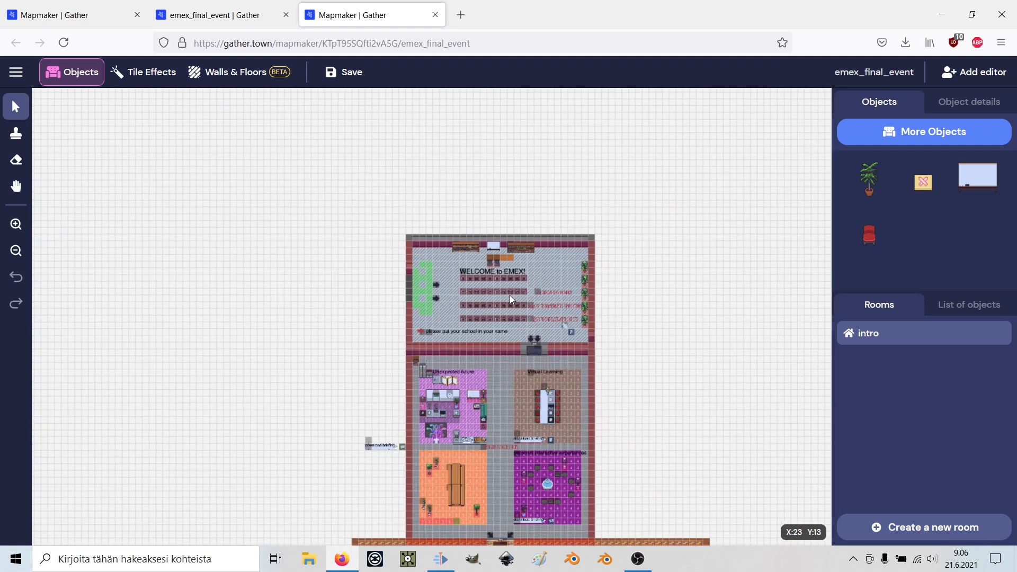
scroll(510, 296, "down", 5)
scroll(510, 295, "up", 2)
scroll(510, 296, "down", 3)
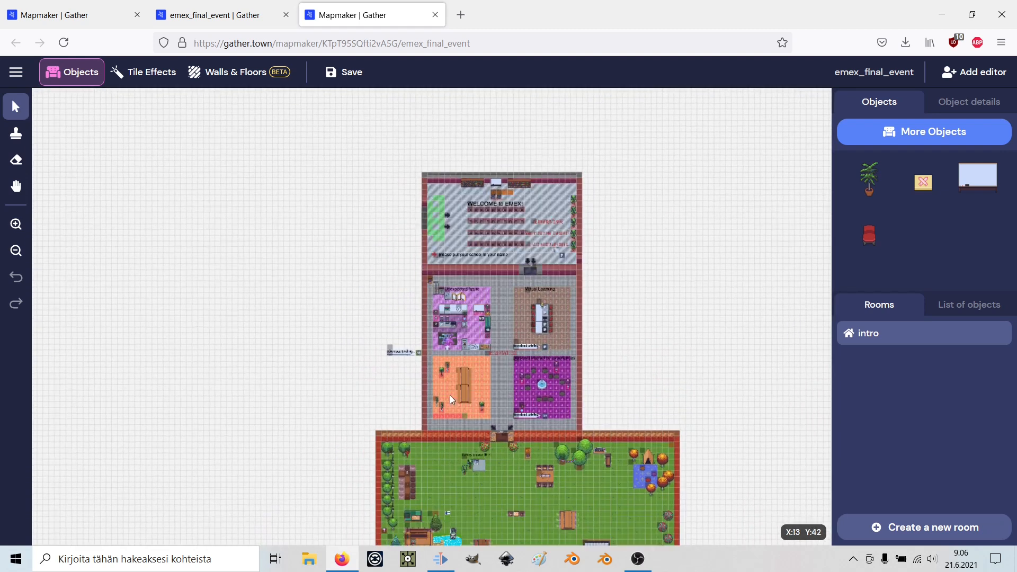
scroll(449, 395, "down", 2)
scroll(469, 373, "up", 2)
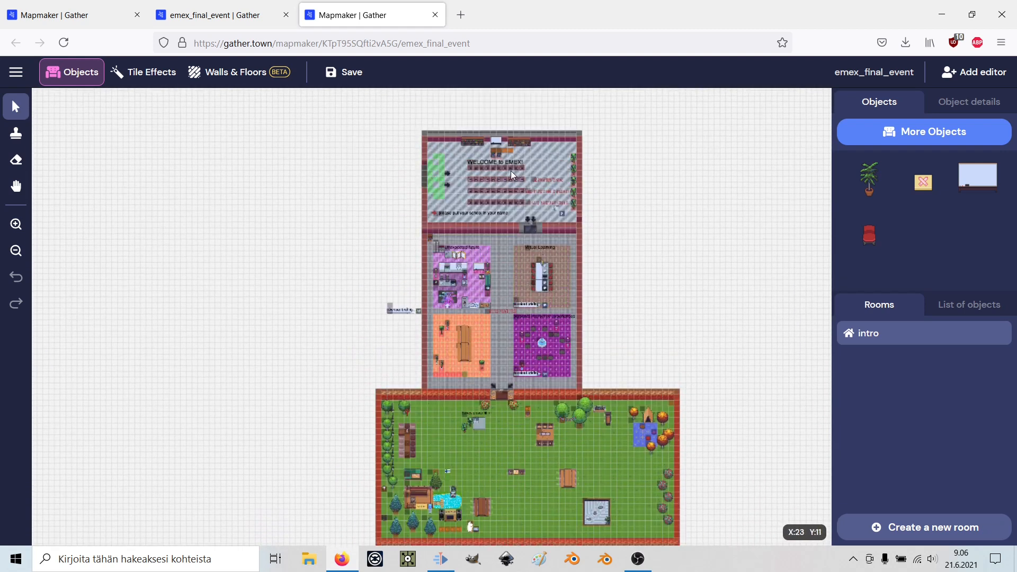
scroll(532, 183, "up", 5)
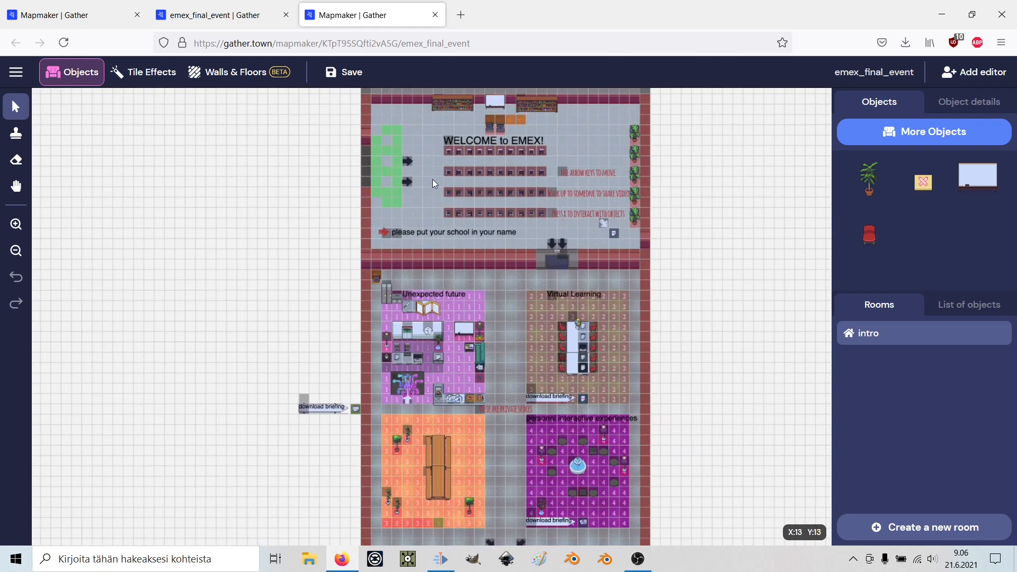
scroll(583, 154, "up", 3)
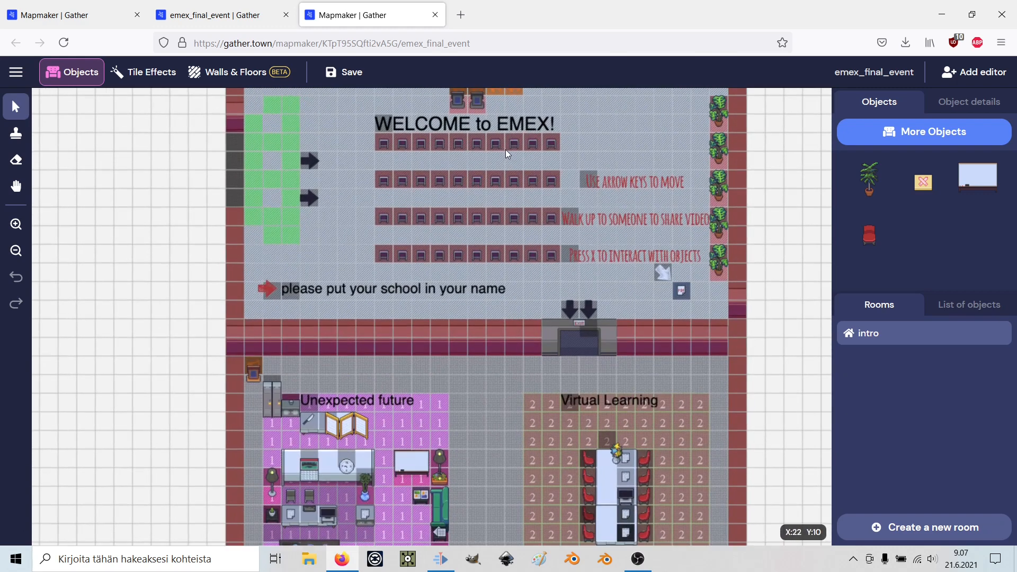
scroll(529, 185, "up", 2)
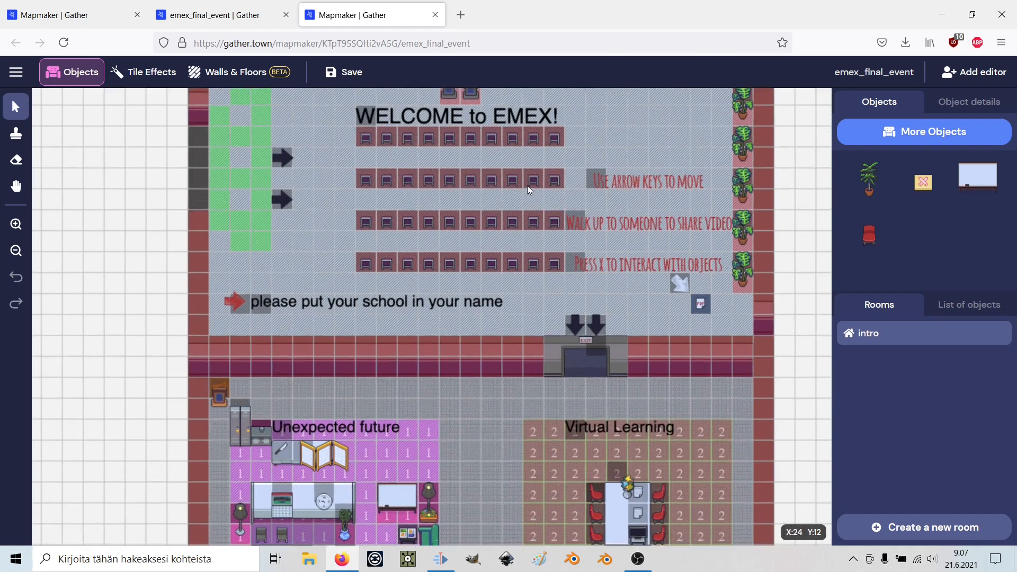
left_click_drag(535, 182, 501, 228)
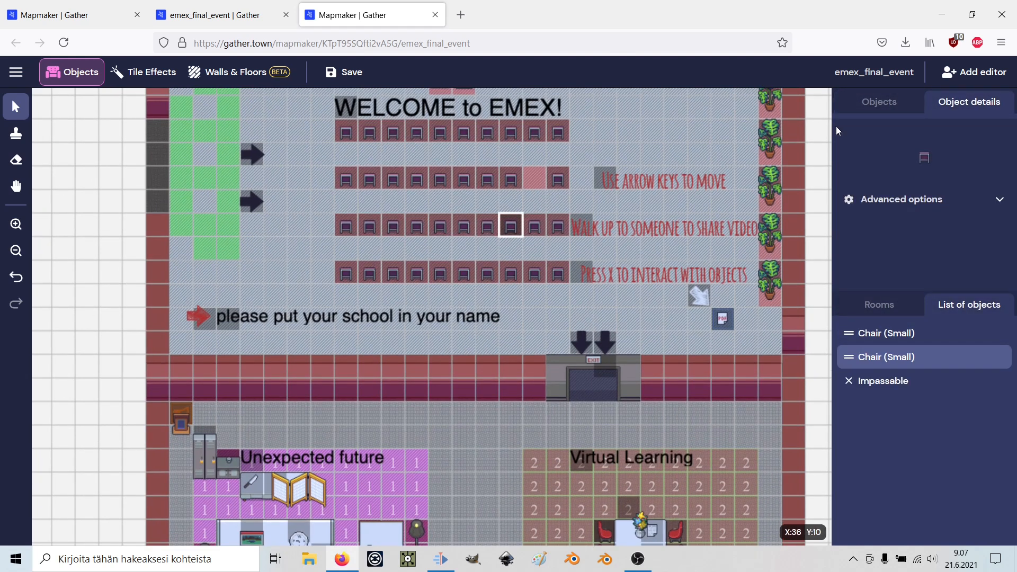
key("ctrl+z")
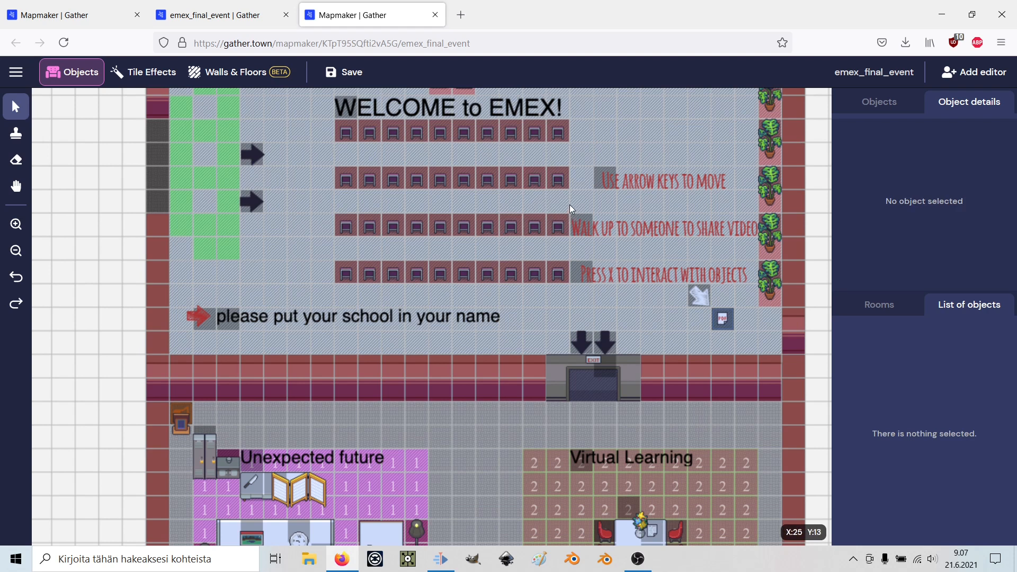
scroll(533, 209, "up", 5)
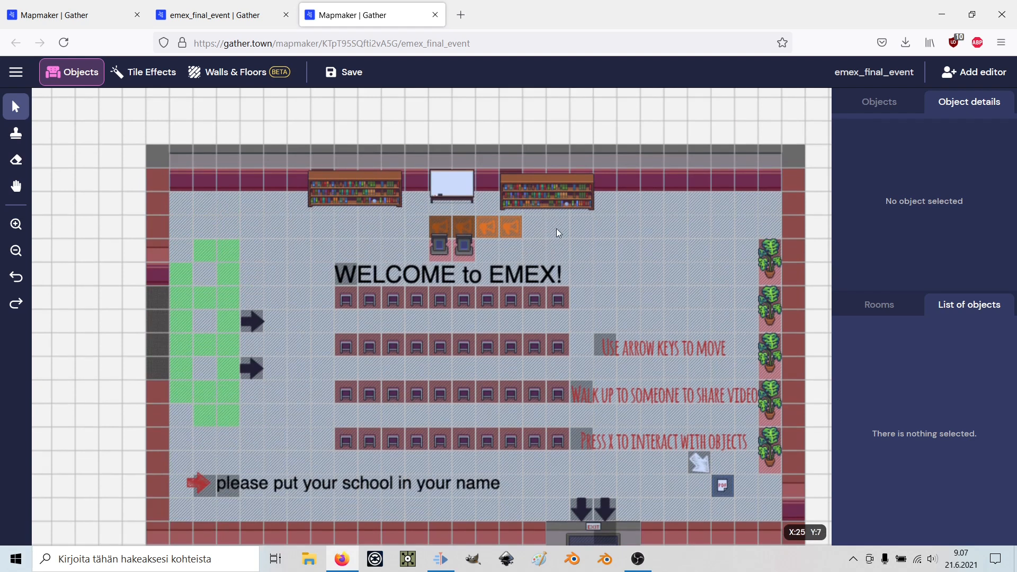
scroll(586, 253, "down", 4)
scroll(585, 252, "up", 5)
scroll(585, 248, "down", 7)
scroll(585, 247, "up", 2)
scroll(585, 247, "up", 5)
scroll(585, 249, "down", 8)
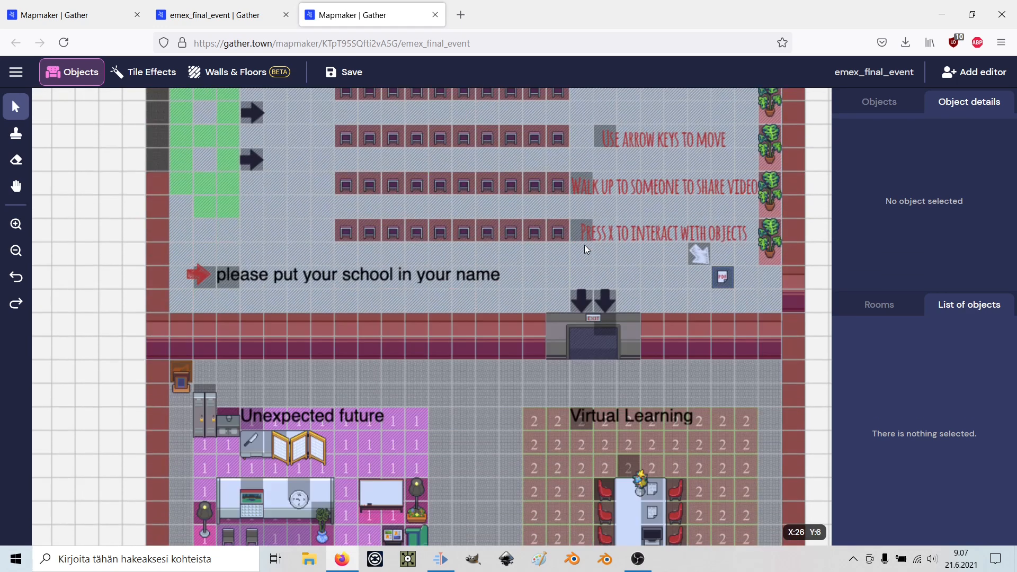
scroll(585, 249, "up", 6)
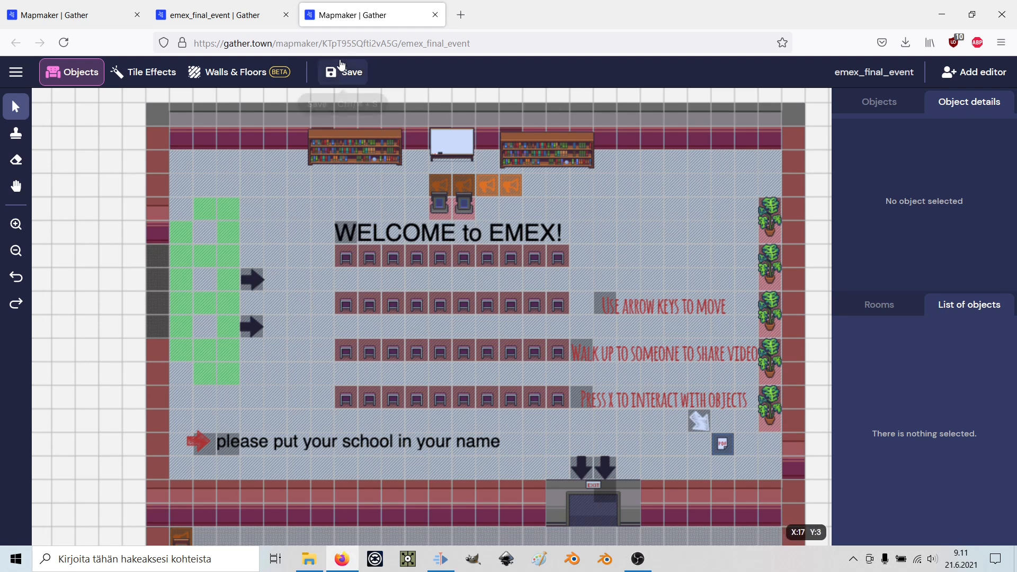
Leave the emex_final_event map editor, return to the Gather dashboard and begin a new space.
left_click(435, 15)
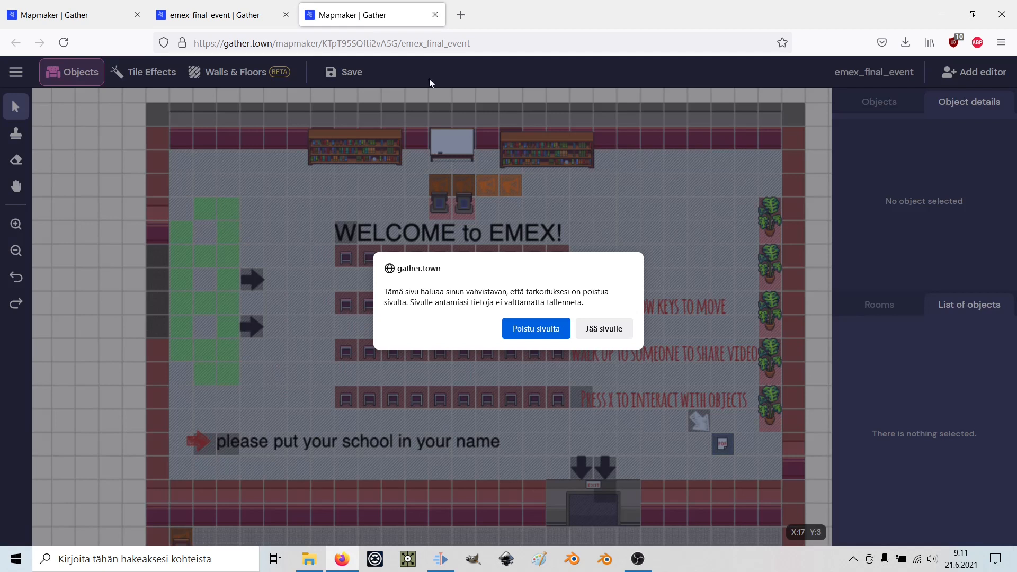
left_click(529, 332)
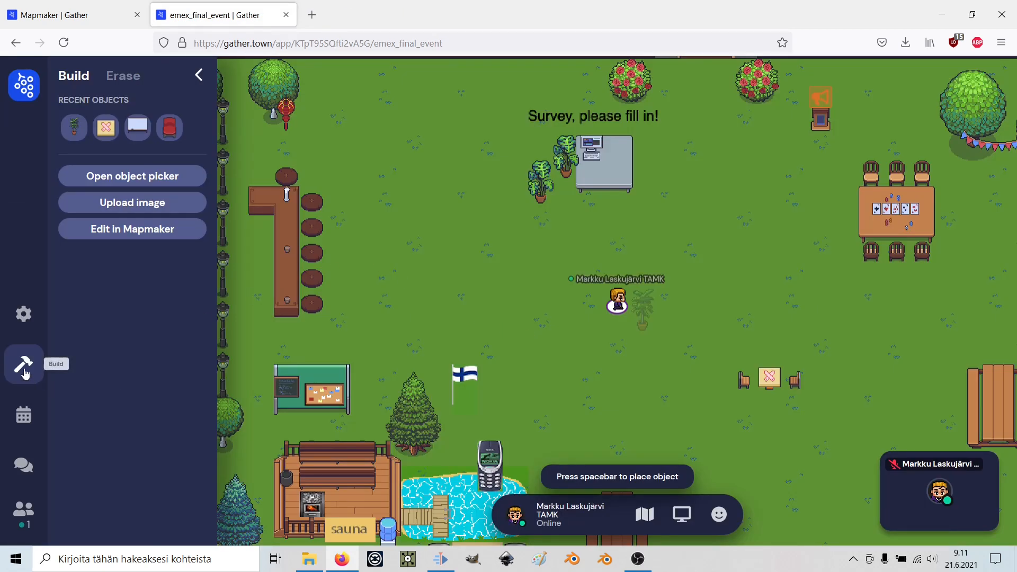
left_click(28, 92)
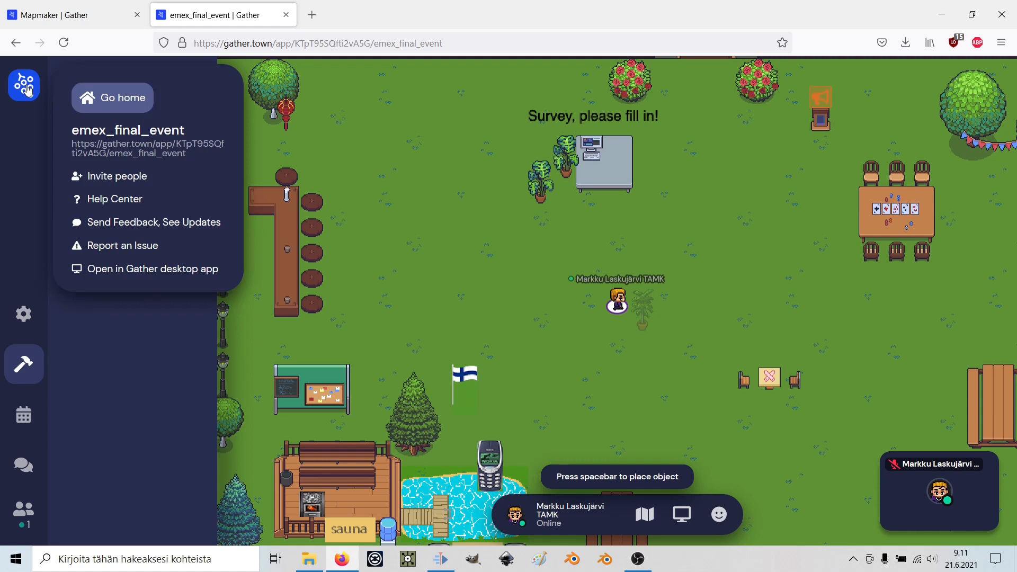
left_click(117, 108)
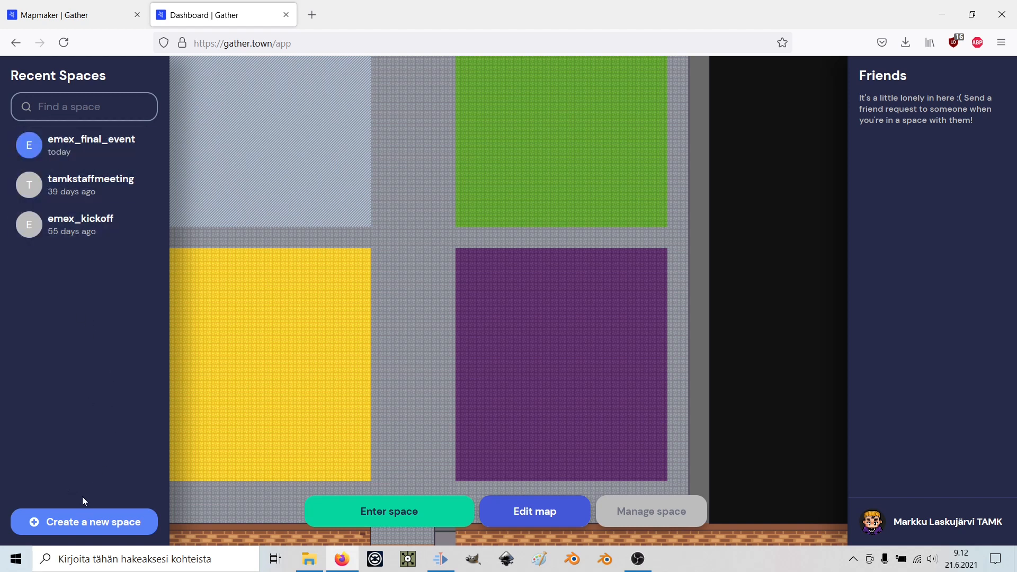
left_click(95, 523)
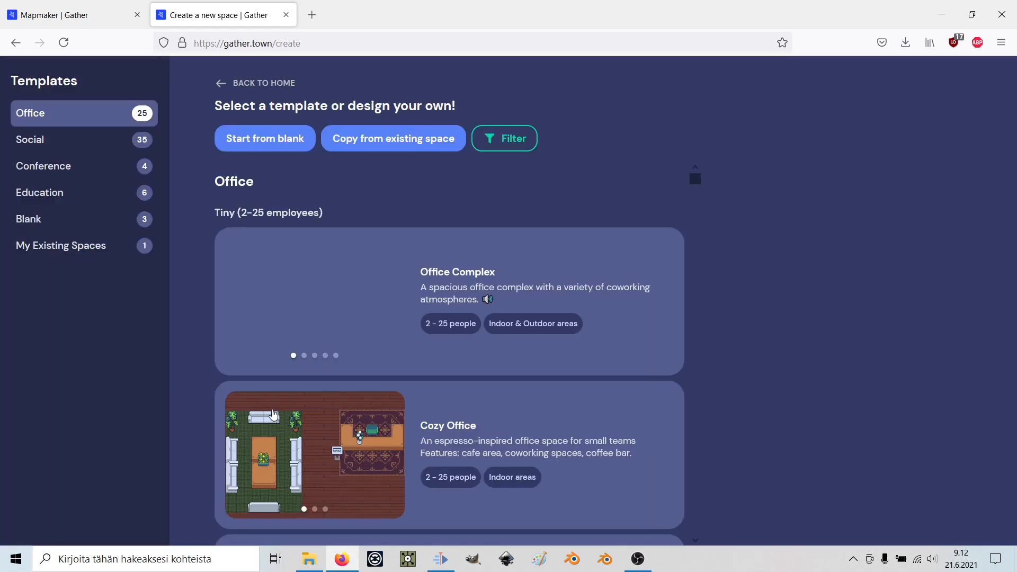
Create a Blank space named myspace2021 for 'Just trying Gather out' and open Mapmaker.
left_click(270, 142)
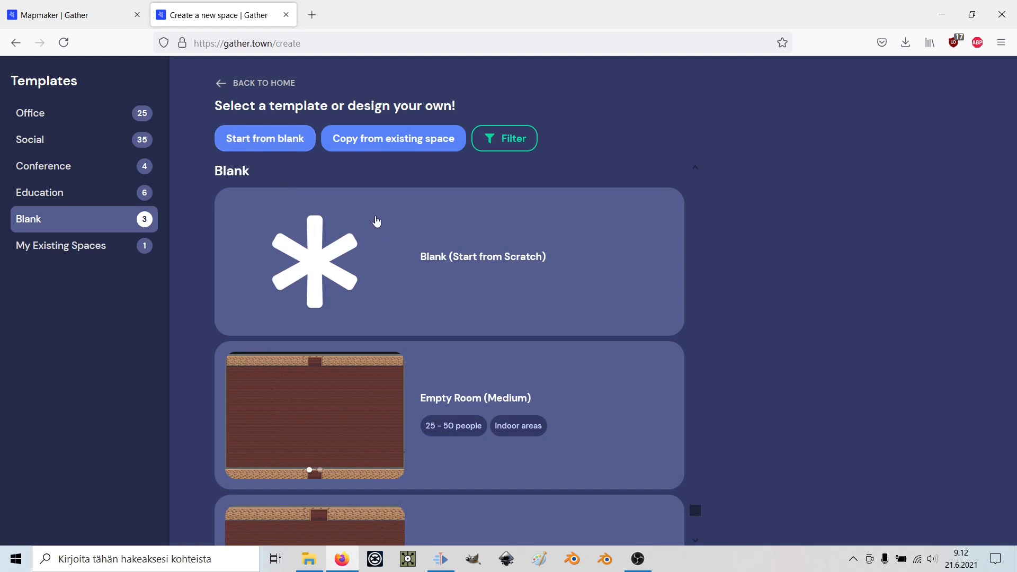
left_click(379, 227)
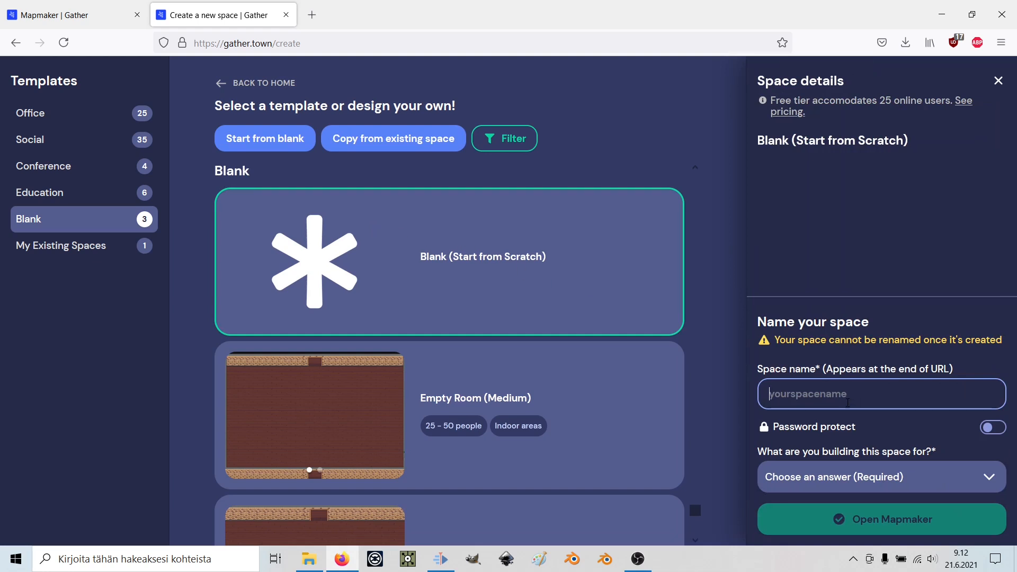
type("my")
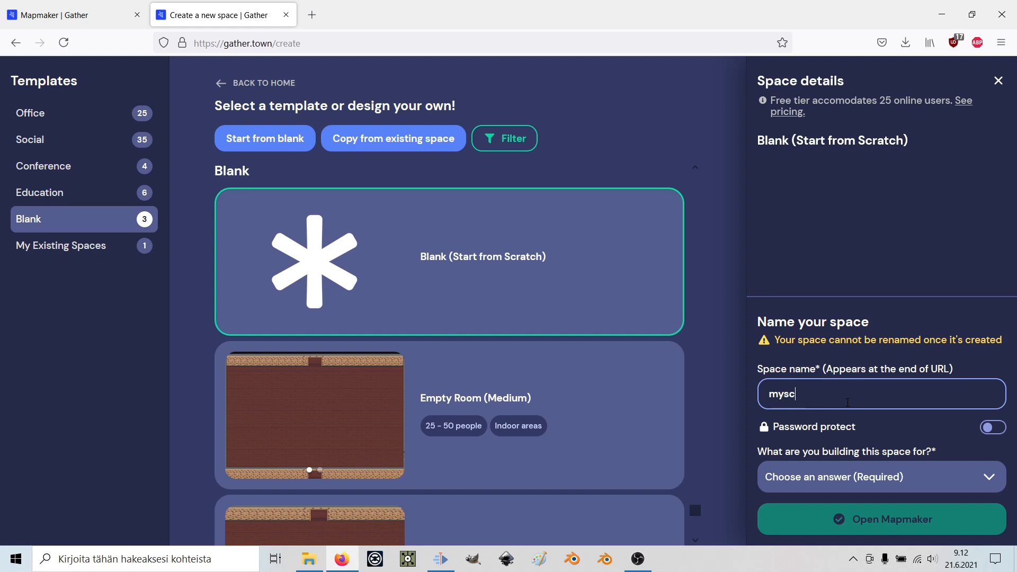
type("space2021")
left_click(895, 476)
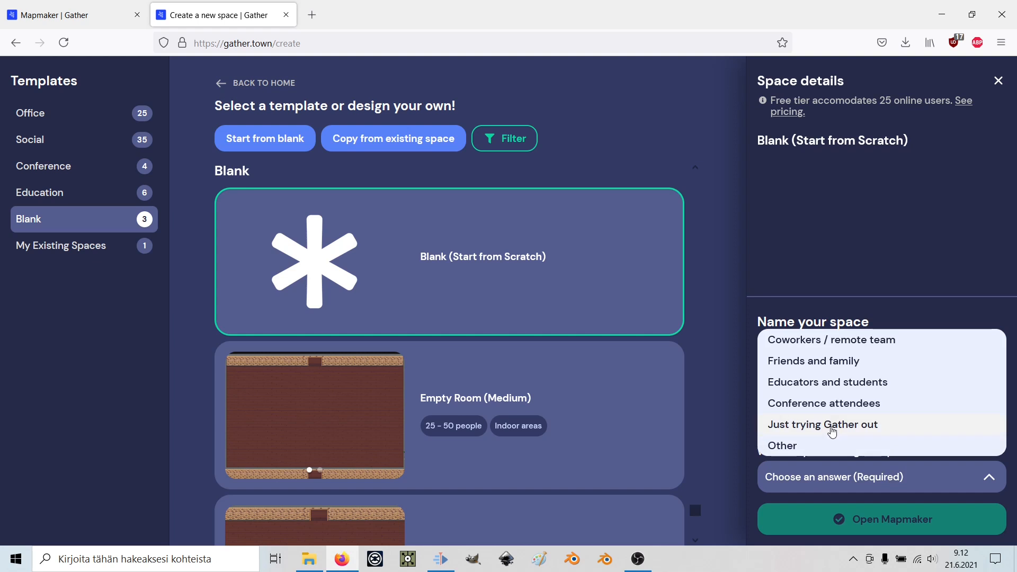
left_click(858, 426)
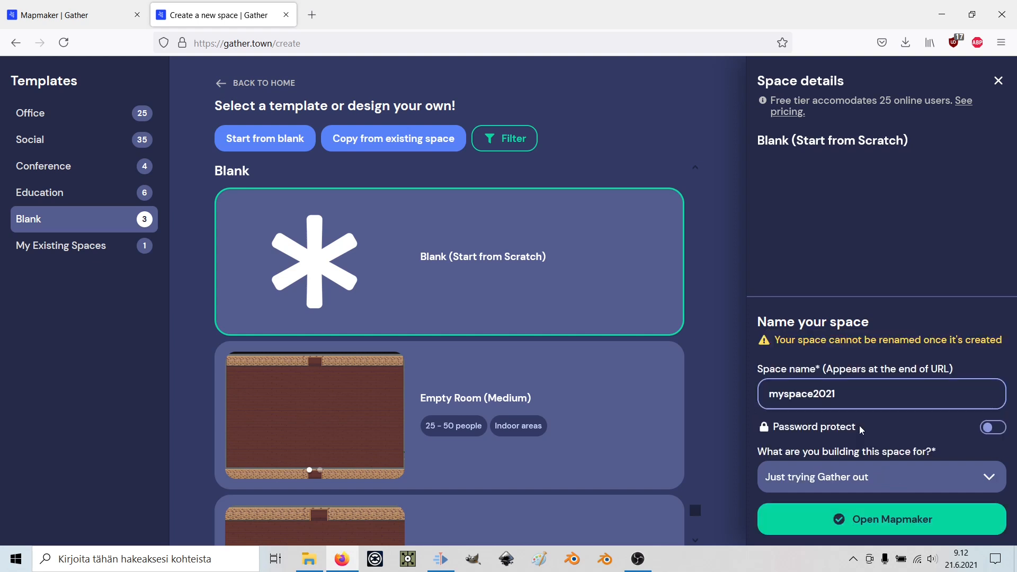
left_click(885, 522)
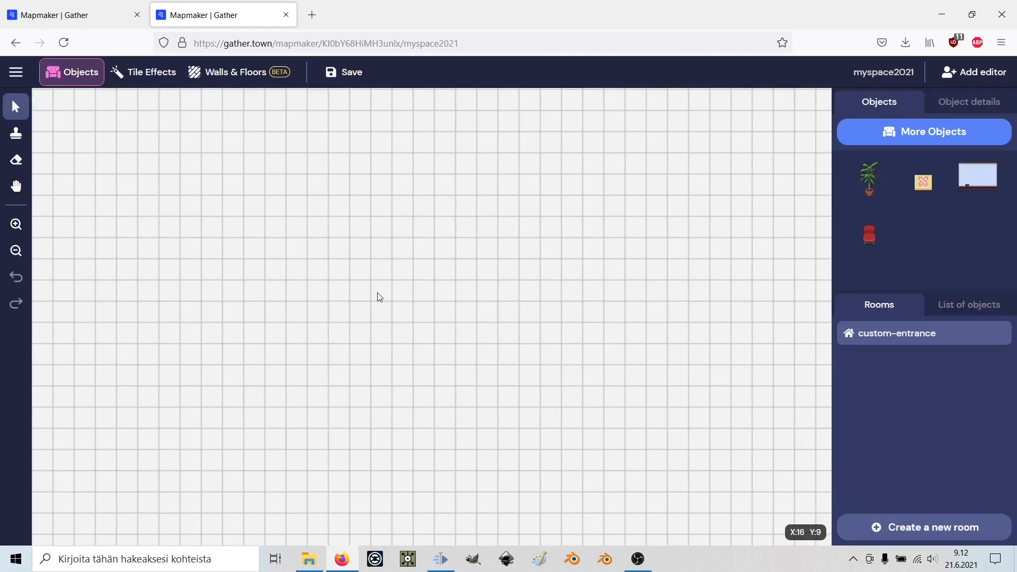
scroll(100, 236, "down", 1)
scroll(113, 246, "down", 1)
scroll(74, 241, "down", 1)
scroll(50, 262, "up", 2)
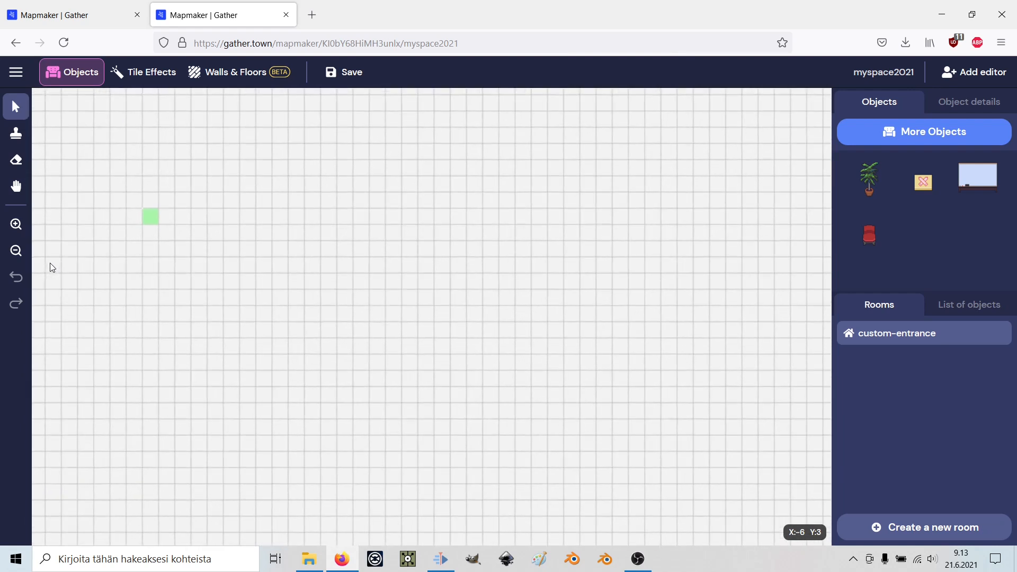
scroll(126, 204, "up", 1)
scroll(120, 224, "up", 1)
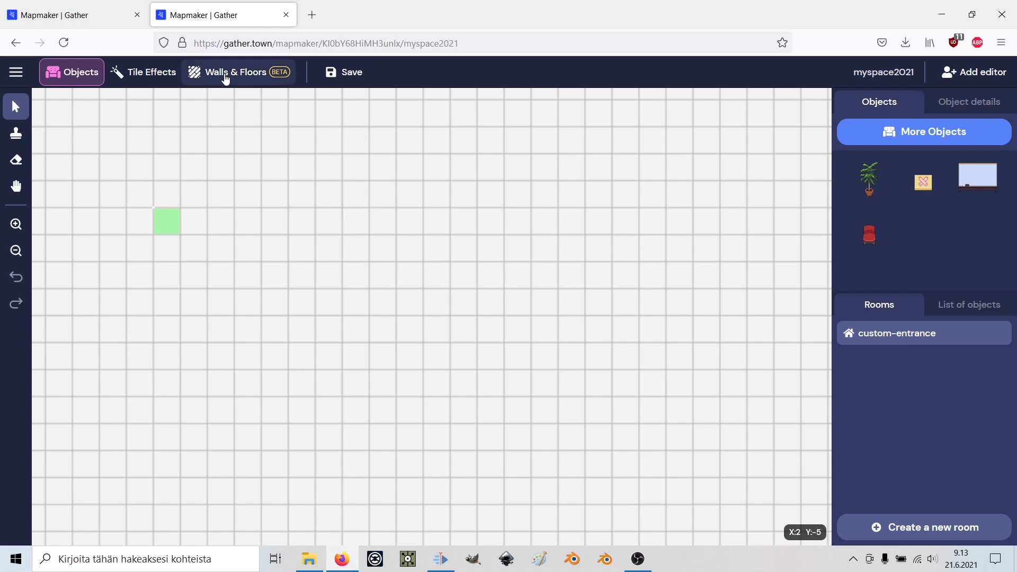
Enter walls-and-floors editing in Floors mode, accepting the background-image warning.
left_click(221, 73)
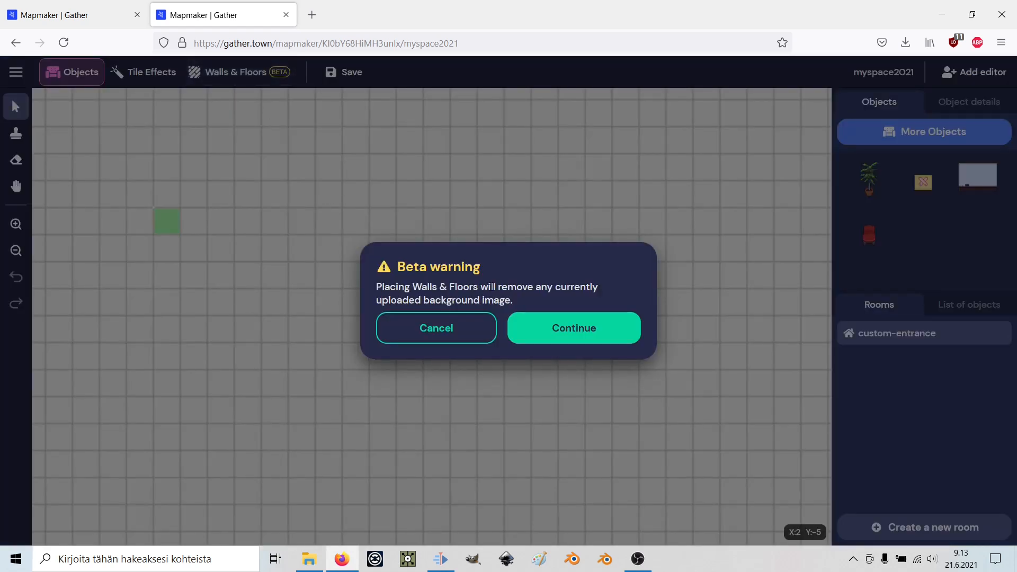
left_click(544, 331)
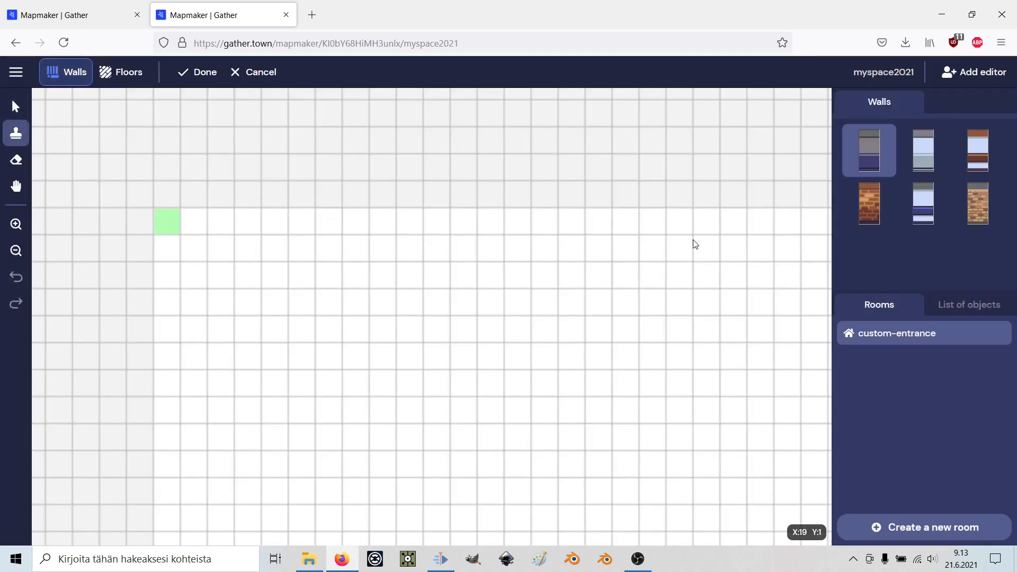
left_click(122, 77)
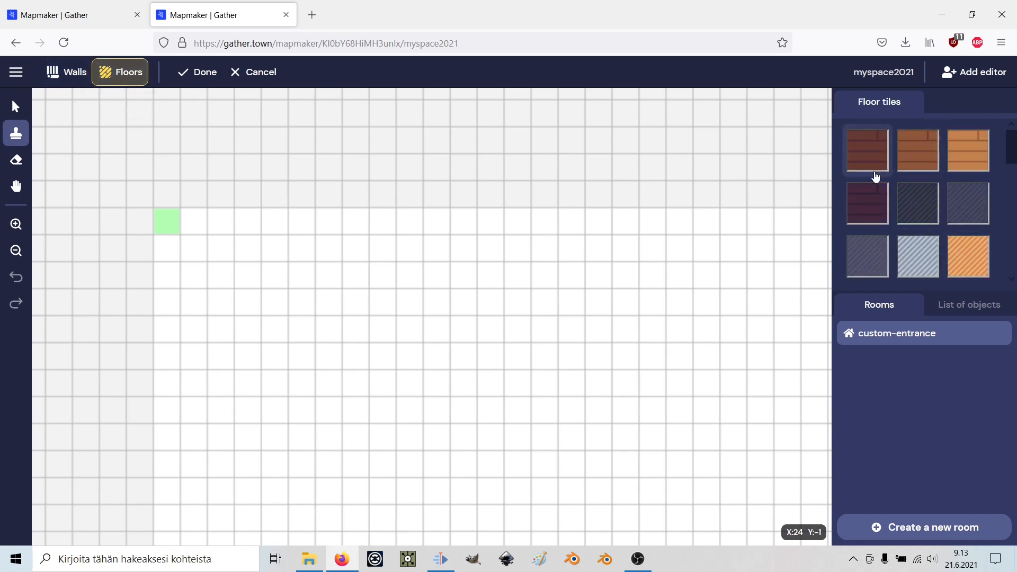
scroll(946, 206, "down", 1)
scroll(947, 204, "down", 1)
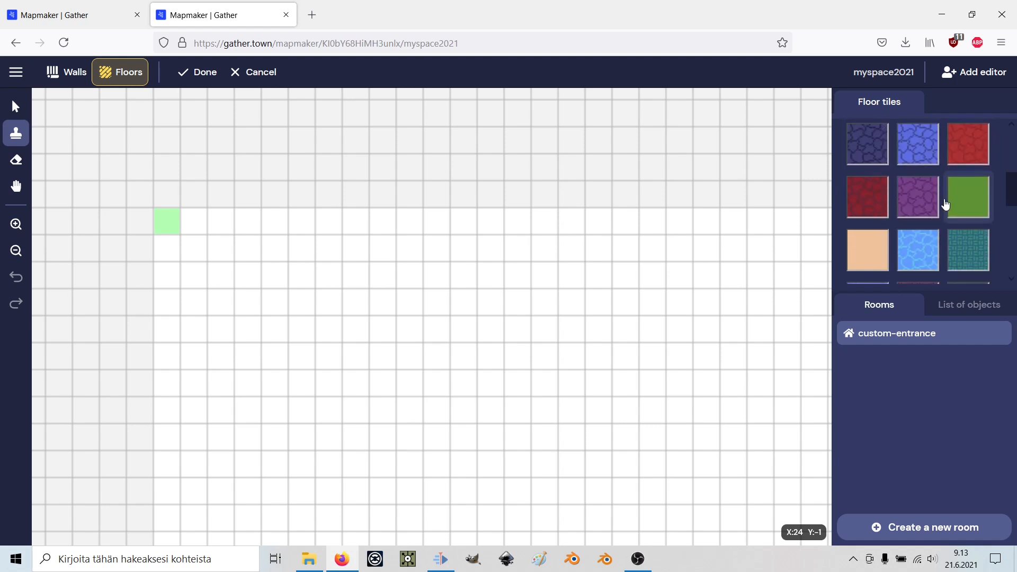
scroll(946, 208, "down", 3)
scroll(946, 208, "up", 3)
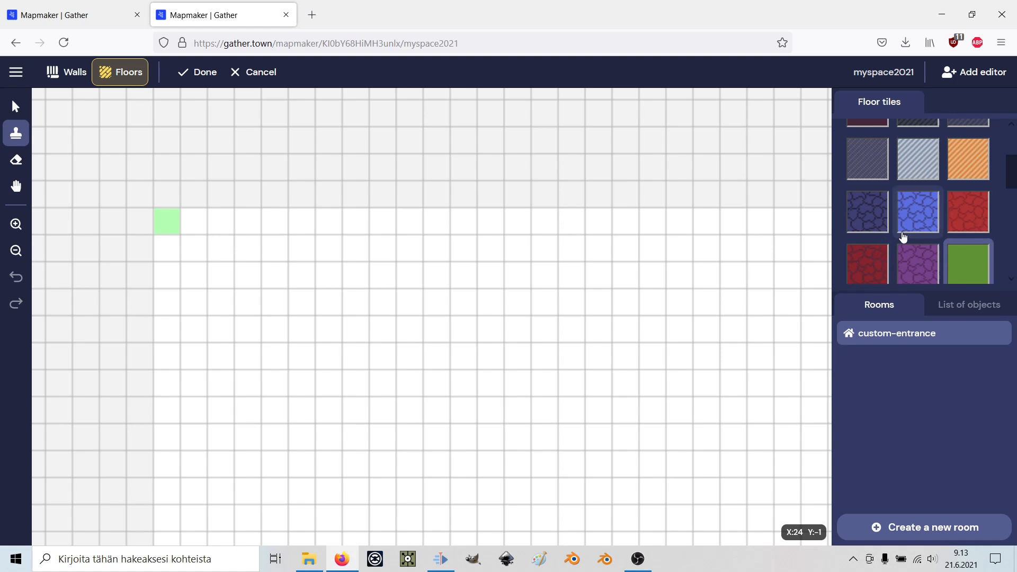
scroll(901, 236, "down", 2)
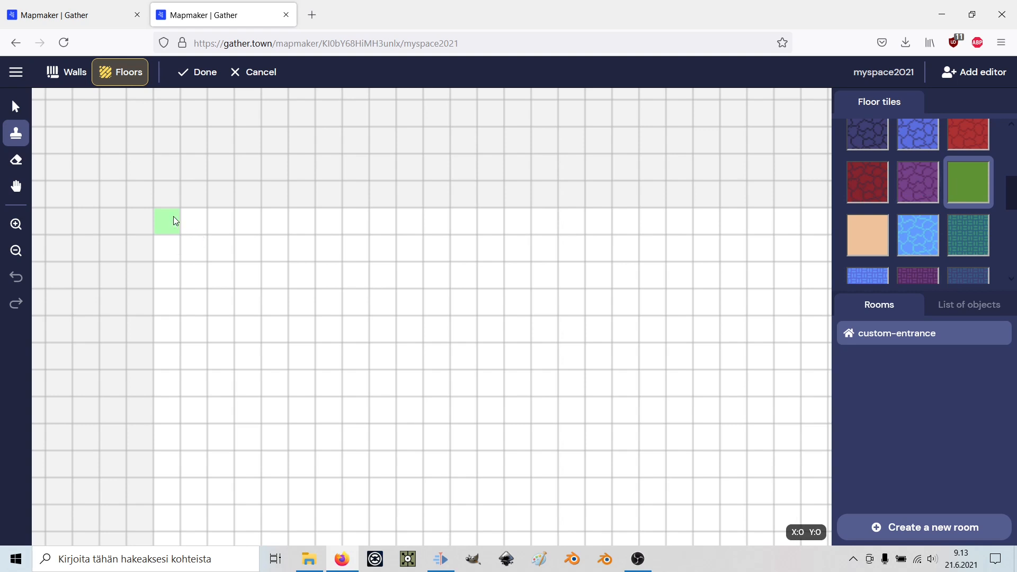
Paint a rectangle of green grass floor with a 4x3 light-blue water pool inside.
left_click_drag(170, 223, 217, 221)
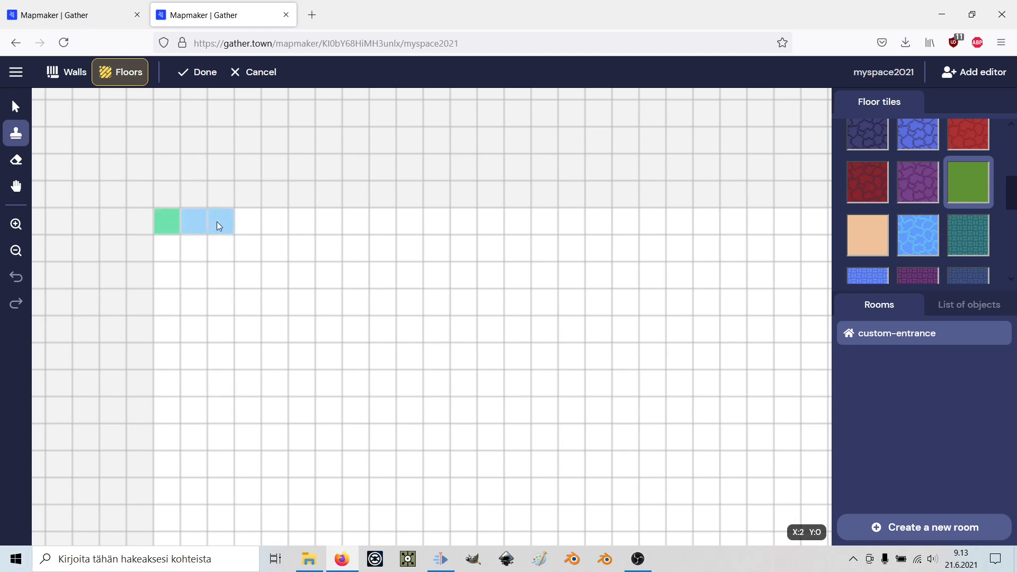
left_click_drag(316, 225, 491, 275)
left_click_drag(495, 386, 171, 382)
left_click_drag(170, 382, 170, 406)
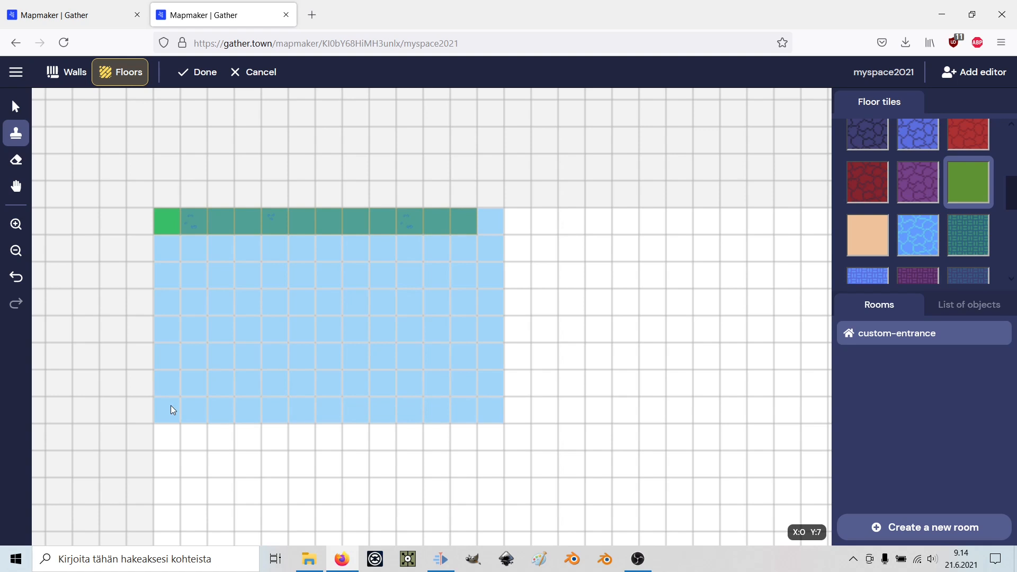
left_click_drag(171, 405, 171, 406)
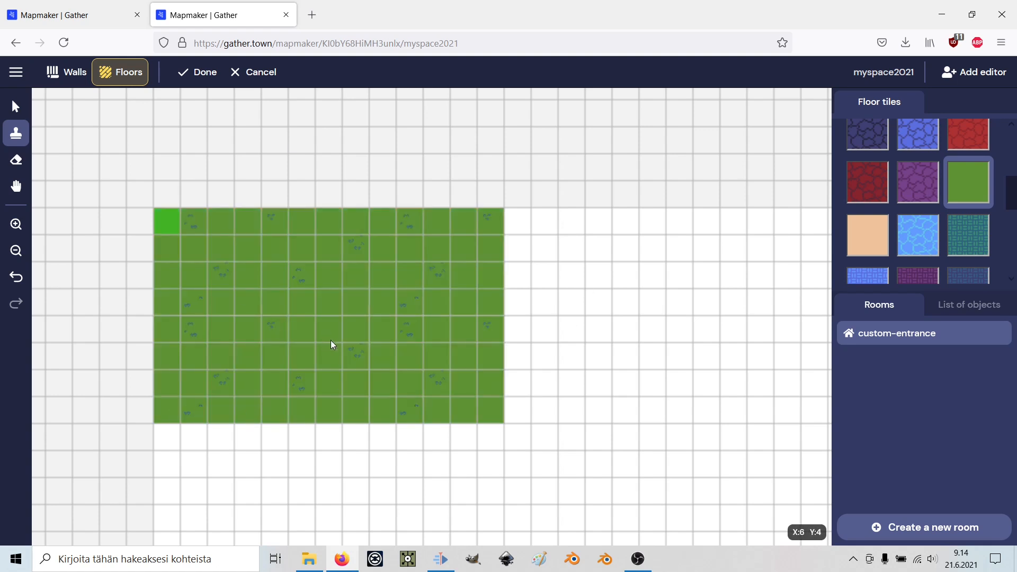
left_click(912, 241)
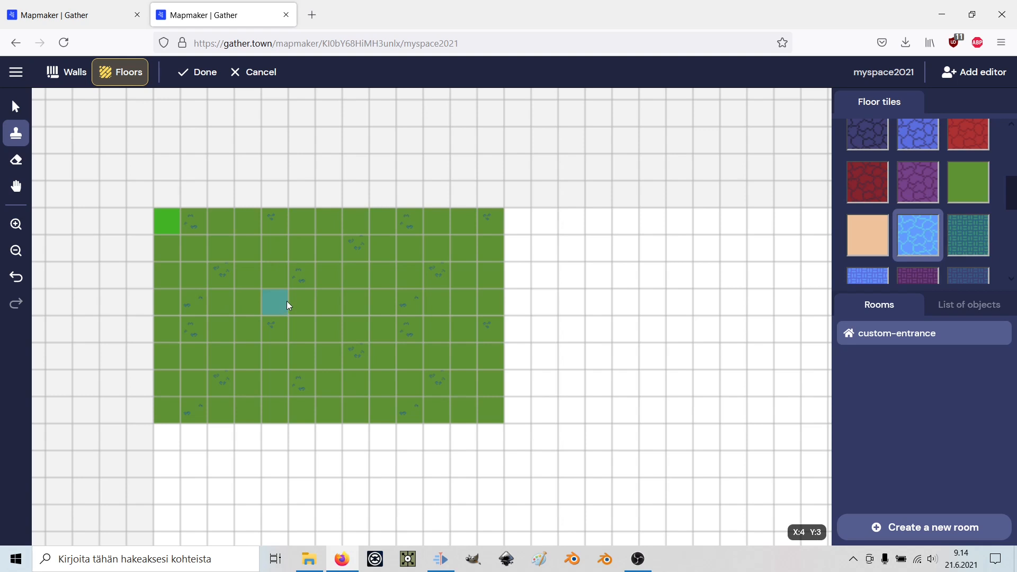
left_click_drag(341, 299, 357, 356)
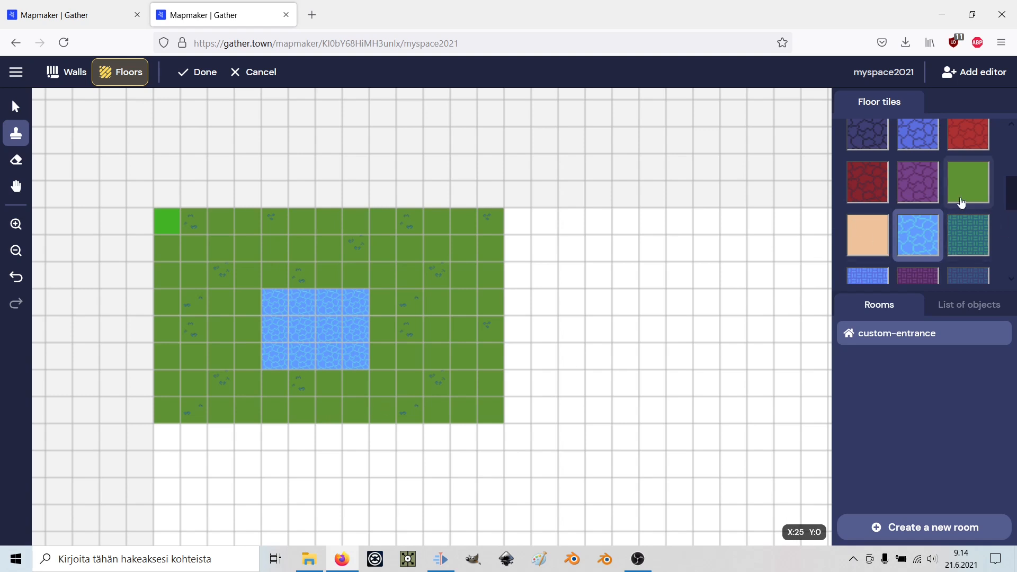
Draw a red brick wall along the top row of the grass area.
left_click(74, 72)
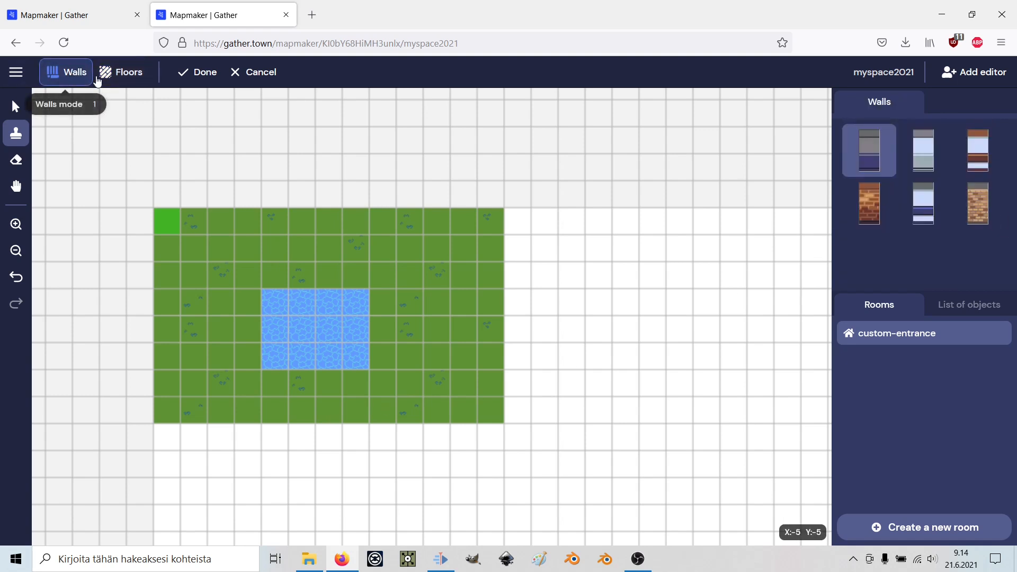
left_click(872, 213)
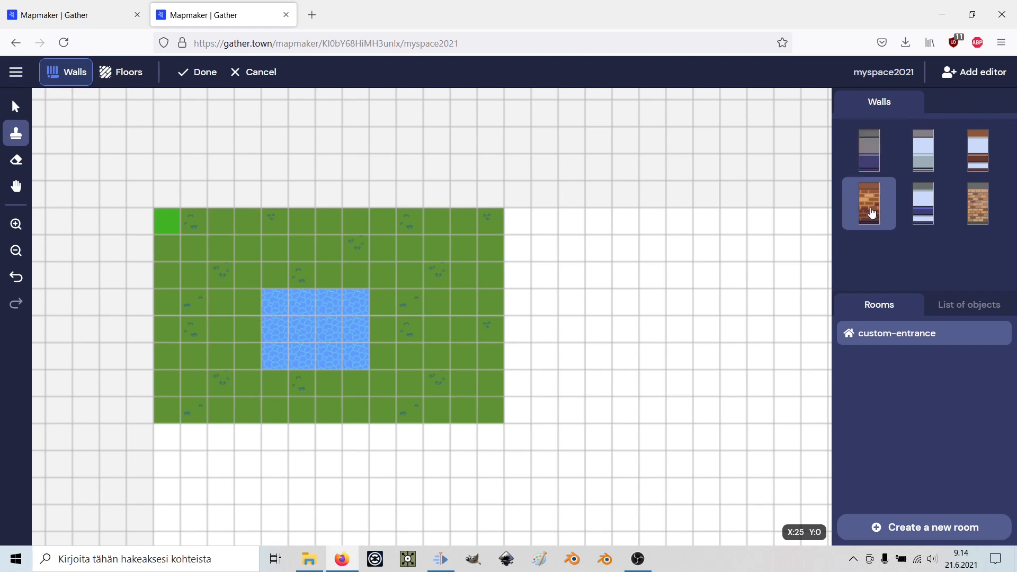
left_click_drag(166, 196, 382, 192)
left_click_drag(507, 198, 529, 191)
scroll(476, 265, "down", 3)
scroll(476, 265, "up", 3)
left_click_drag(164, 221, 491, 219)
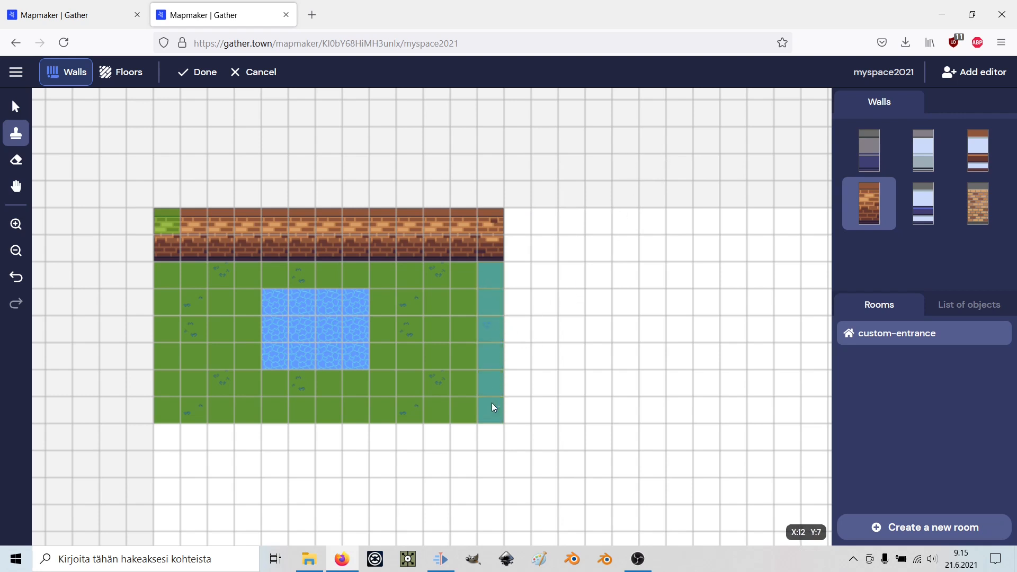
Add red brick walls down the left and right sides and along the bottom row.
left_click_drag(492, 404, 493, 406)
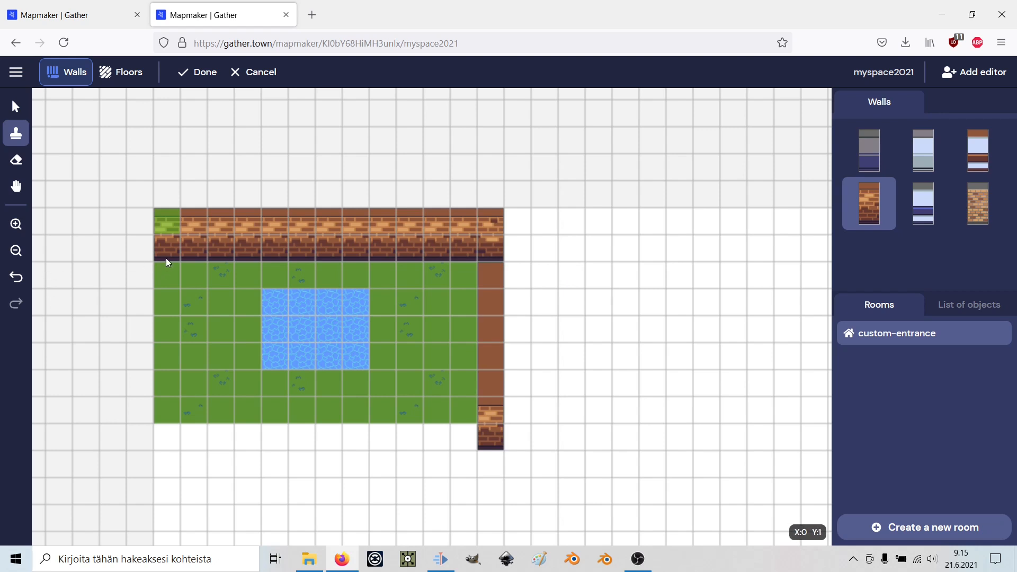
left_click_drag(167, 427, 166, 427)
left_click_drag(174, 252, 173, 417)
left_click_drag(170, 238, 169, 382)
left_click_drag(494, 221, 487, 432)
left_click_drag(167, 242, 164, 386)
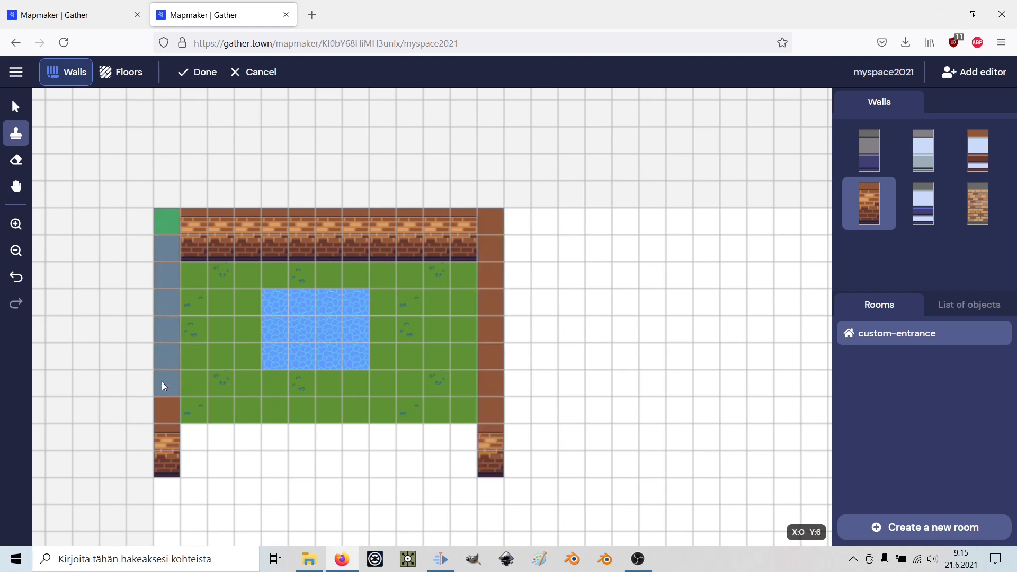
left_click_drag(169, 445, 168, 444)
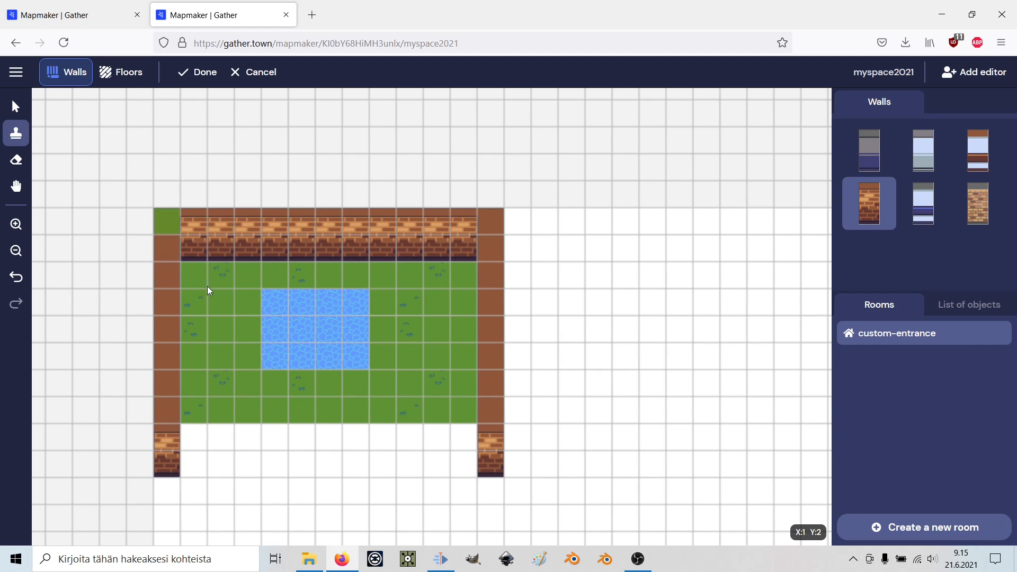
left_click_drag(171, 437, 479, 441)
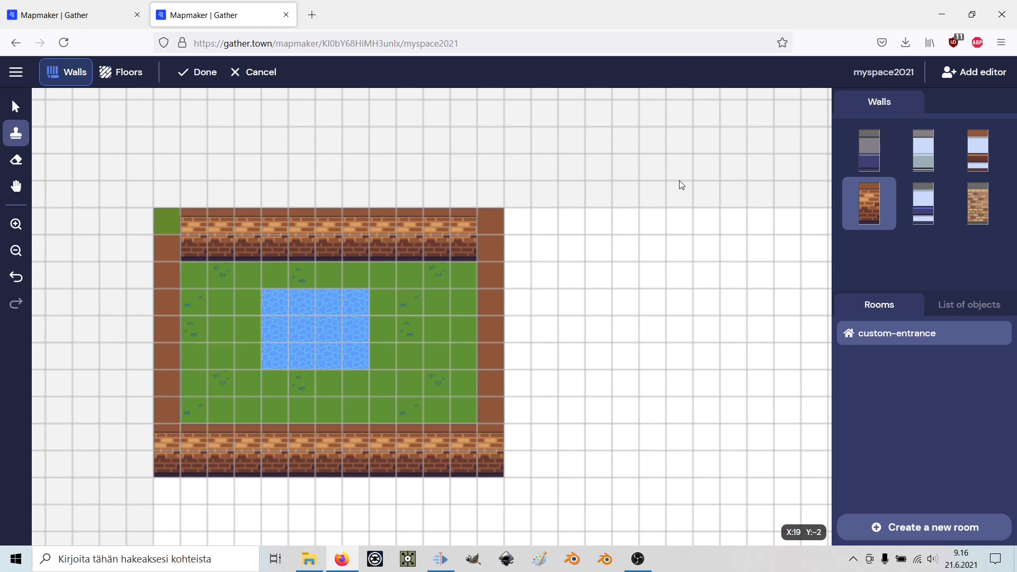
Zoom out and stamp the Impassable tile effect over the top and left brick walls.
left_click(200, 74)
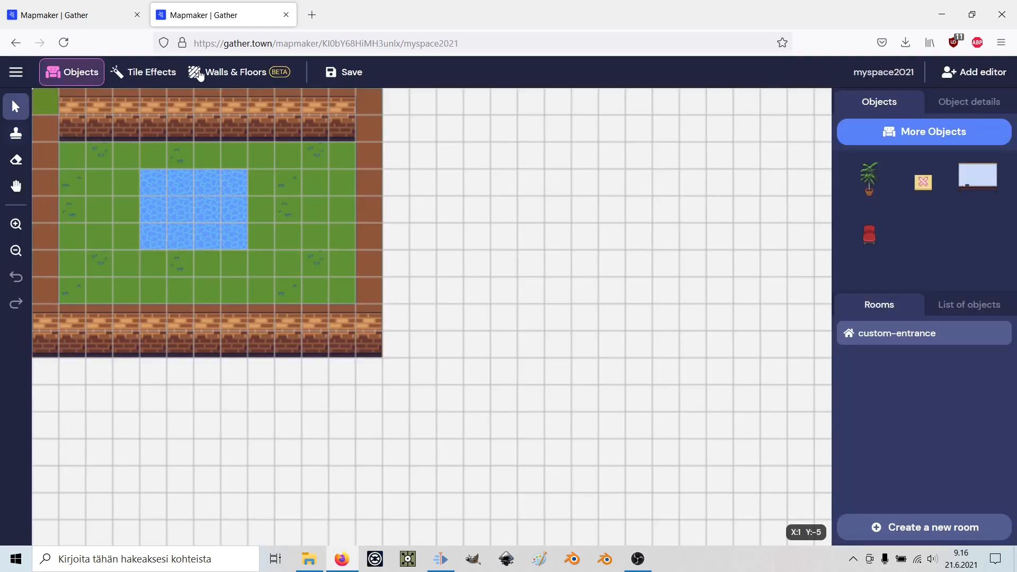
left_click(149, 75)
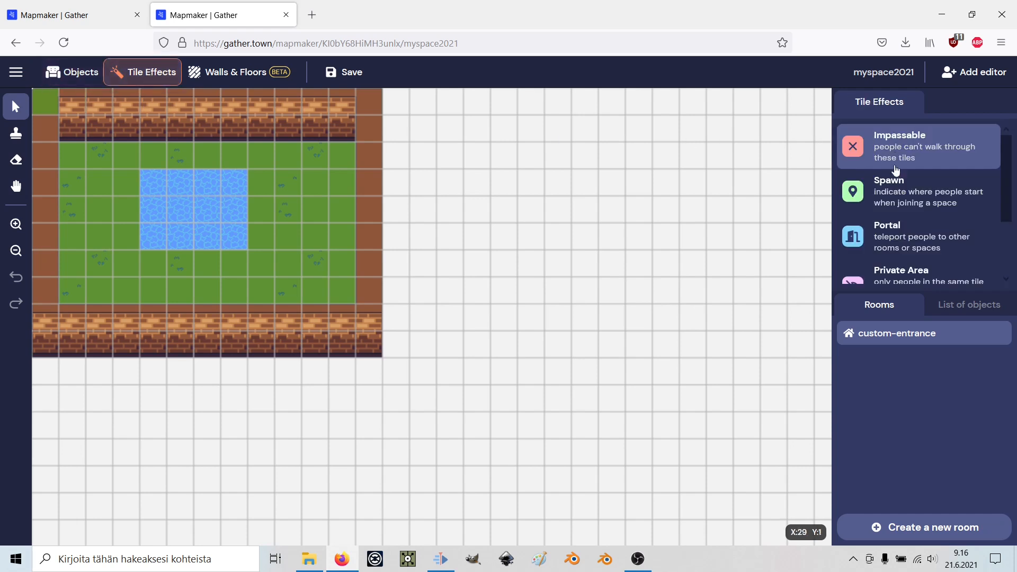
scroll(119, 288, "up", 3)
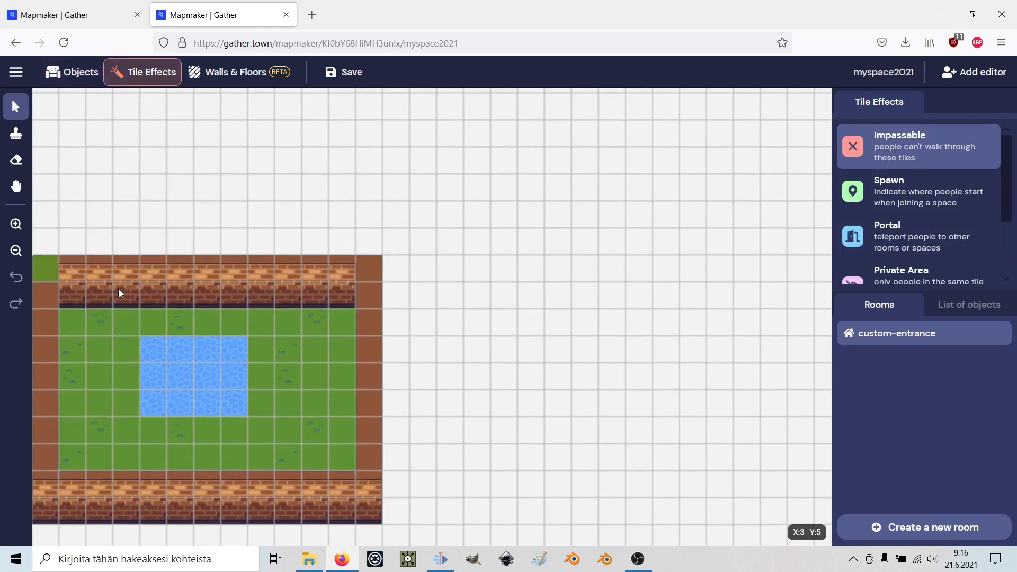
scroll(119, 287, "down", 2)
left_click(15, 251)
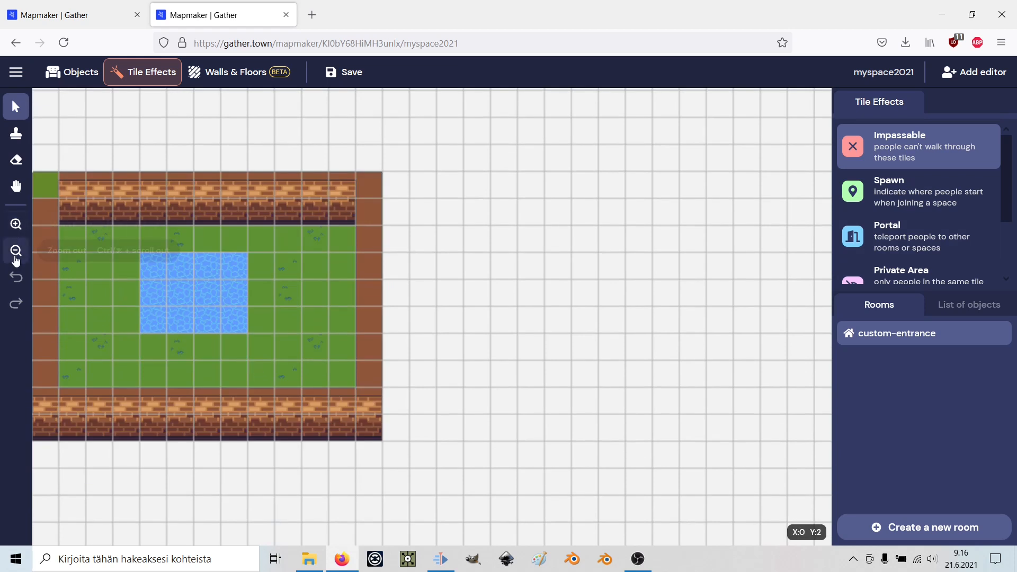
left_click(64, 275)
left_click(67, 274)
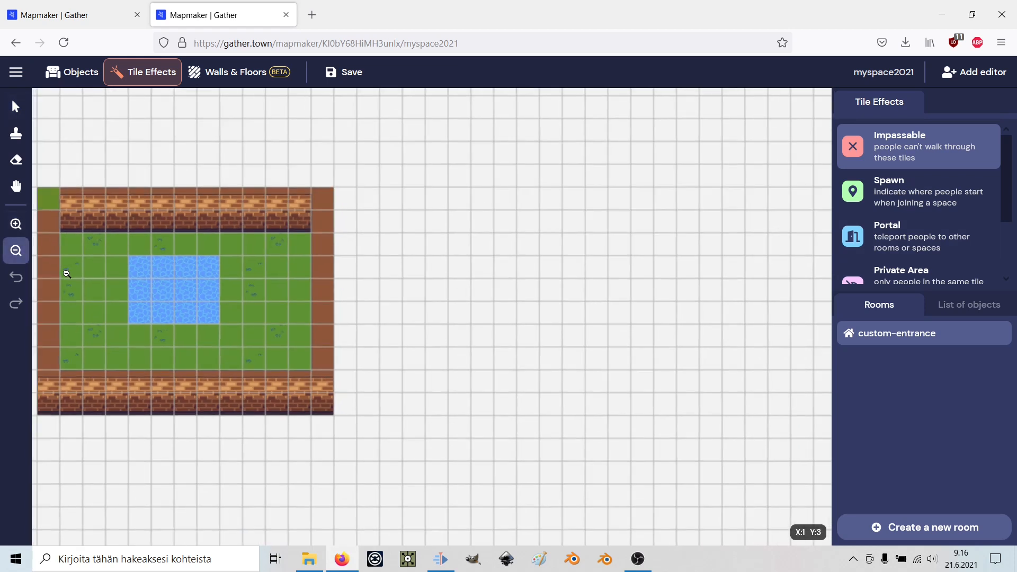
left_click(909, 148)
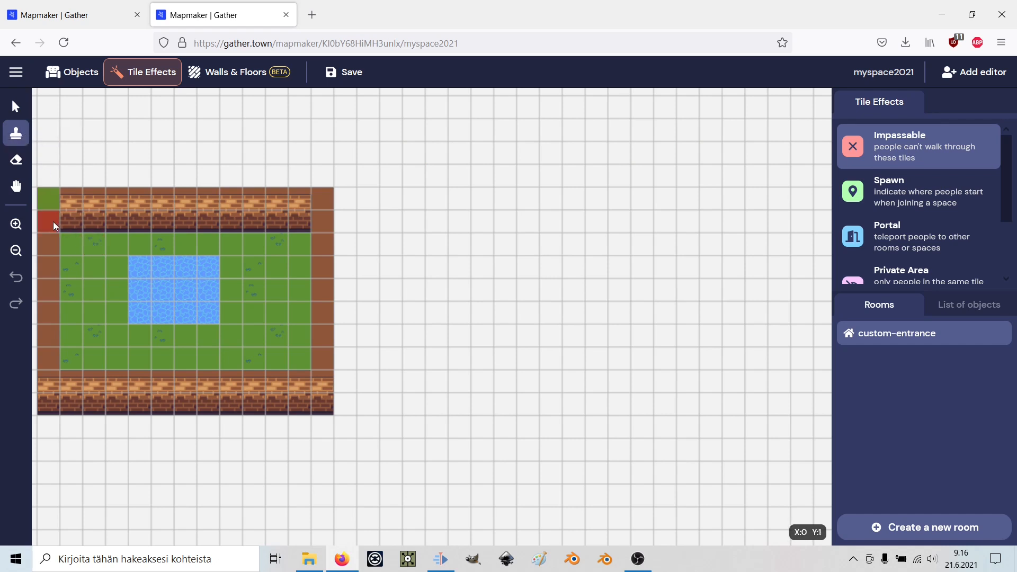
mouse_move(53, 222)
left_mouse_down()
mouse_move(321, 225)
mouse_move(320, 382)
mouse_move(234, 374)
left_mouse_up()
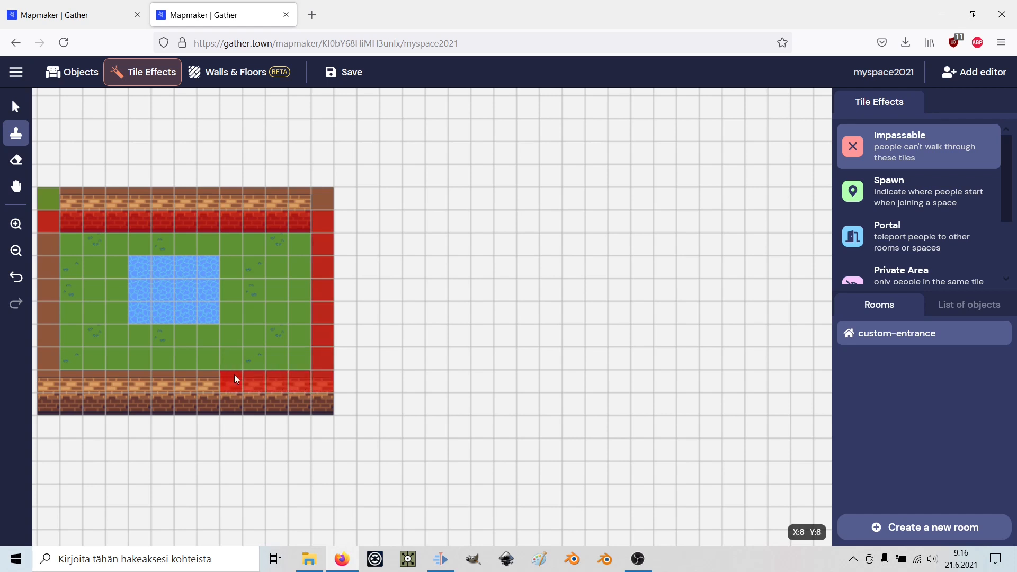
left_click_drag(47, 378, 41, 295)
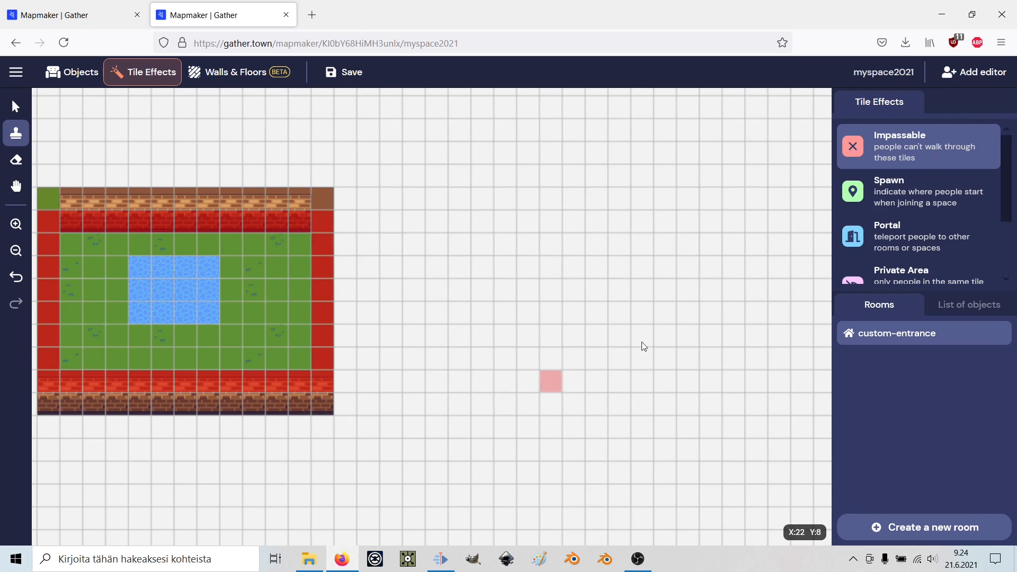
Place a Spawn tile effect on the grass to the left of the pool.
left_click(906, 198)
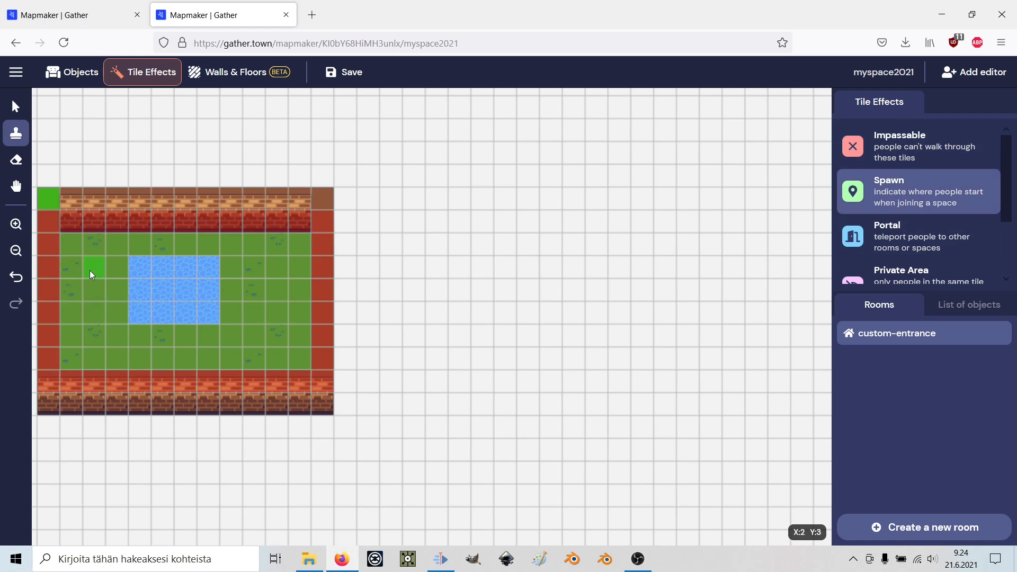
left_click(87, 313)
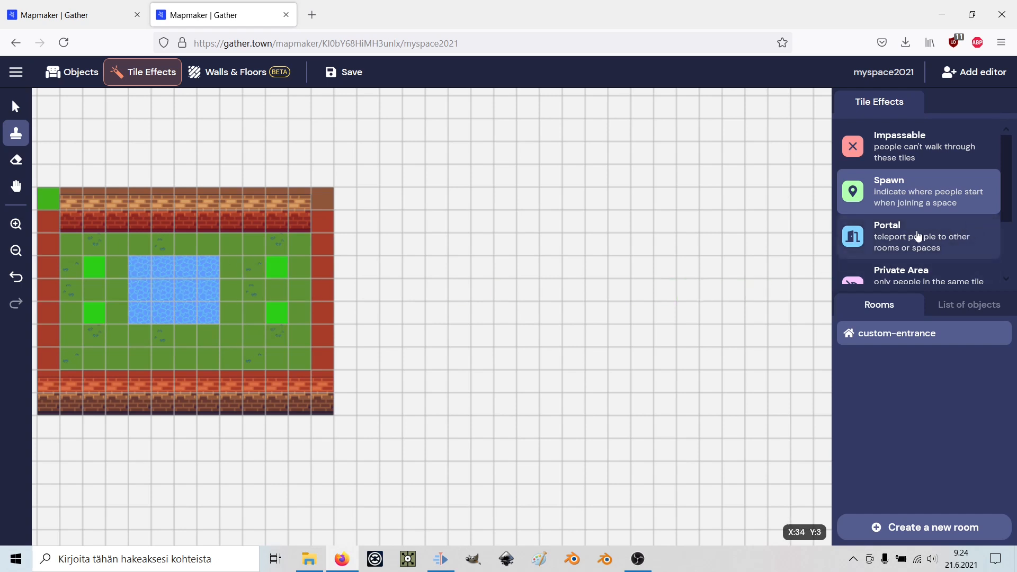
scroll(953, 239, "down", 2)
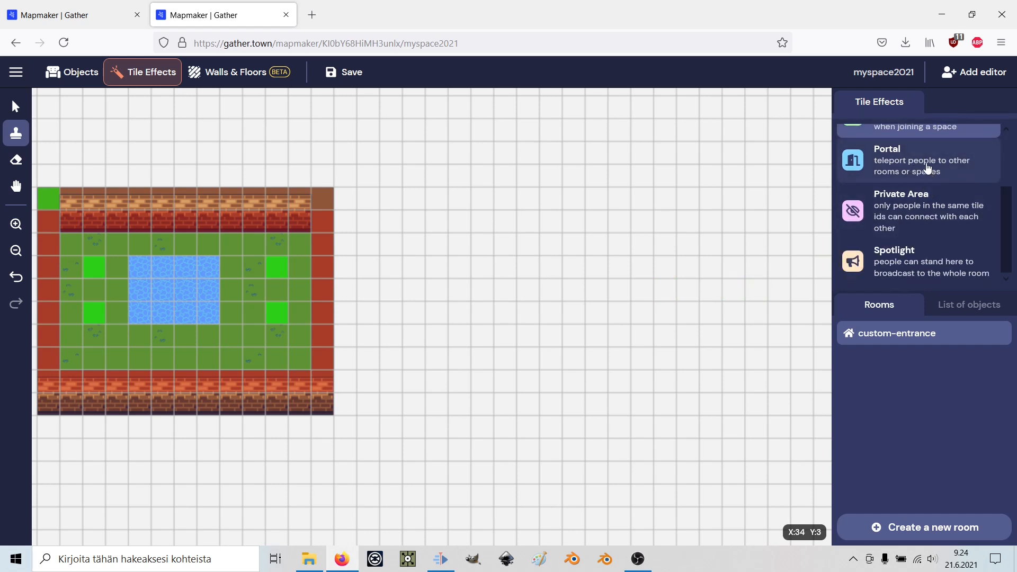
Set up a Private Area effect with Area ID 'private' and coloured tiles.
left_click(926, 221)
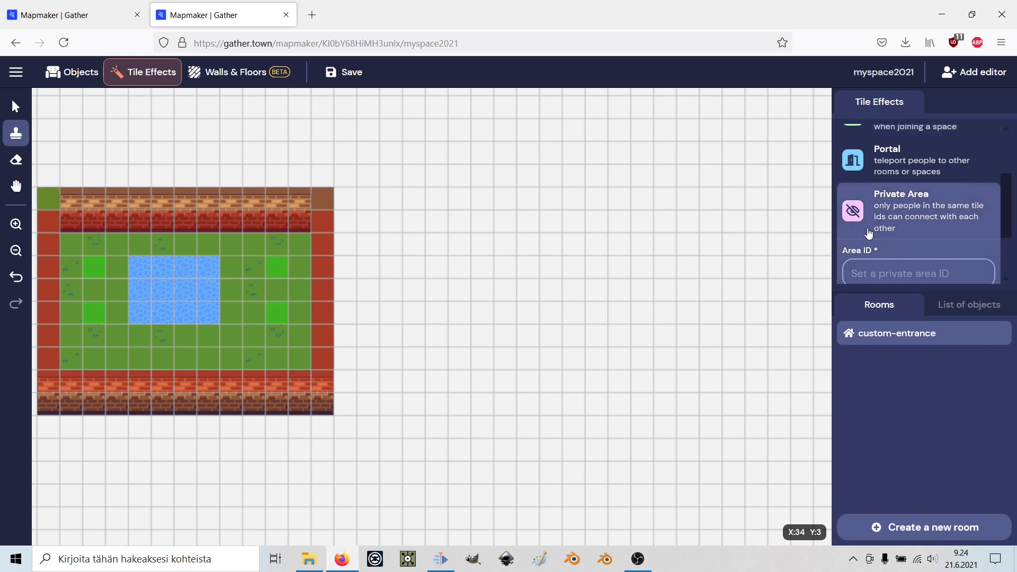
scroll(914, 225, "down", 1)
left_click(892, 203)
type("private")
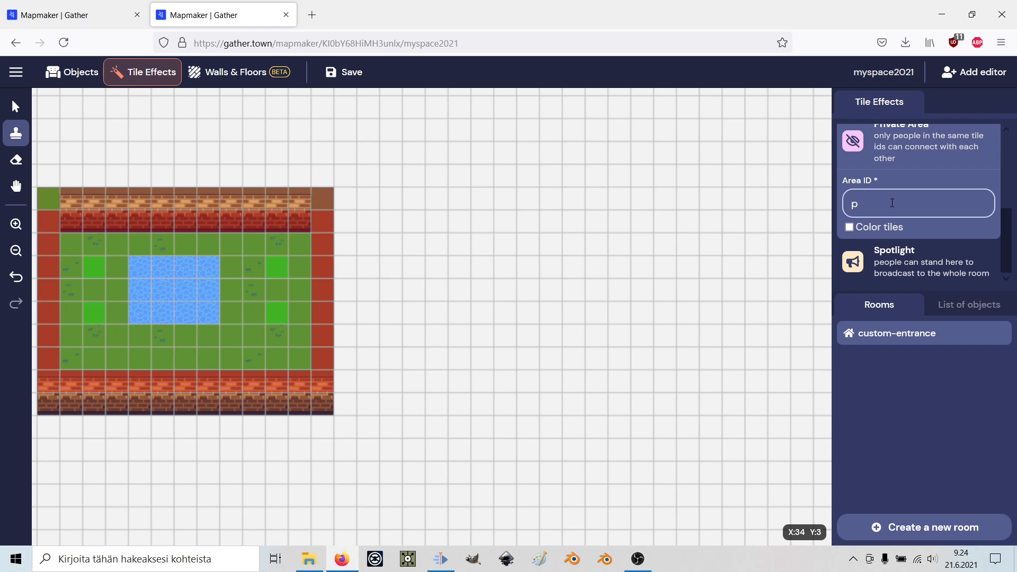
left_click(849, 227)
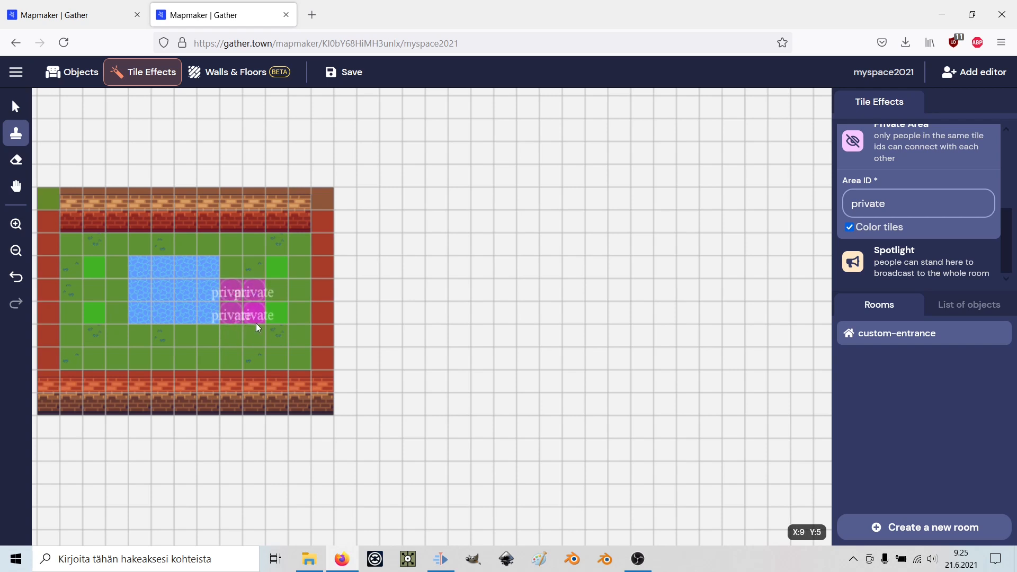
left_click(903, 263)
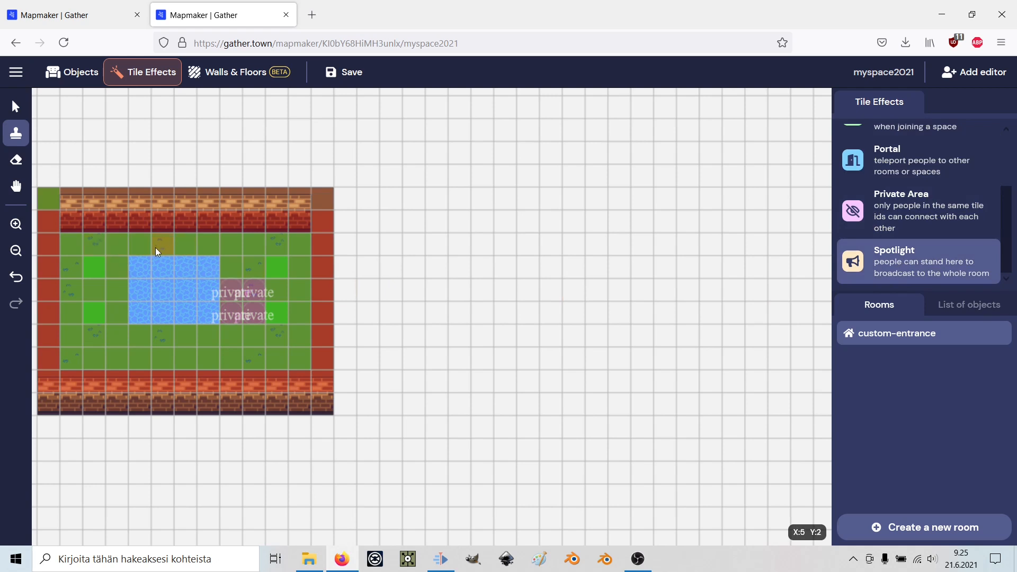
Paint Spotlight tiles along the grass row just above the pool.
left_click_drag(164, 242, 208, 240)
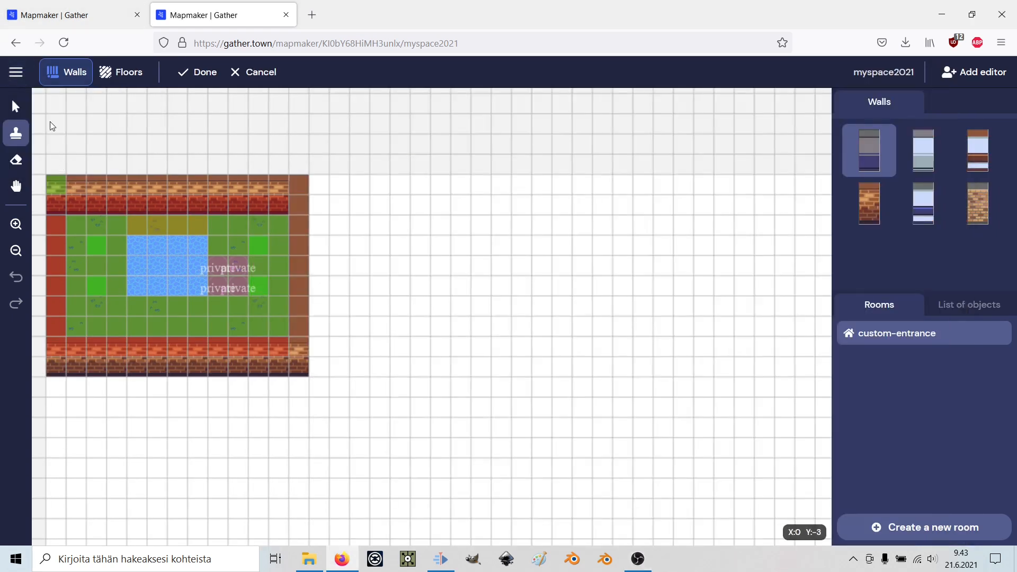
left_click(16, 74)
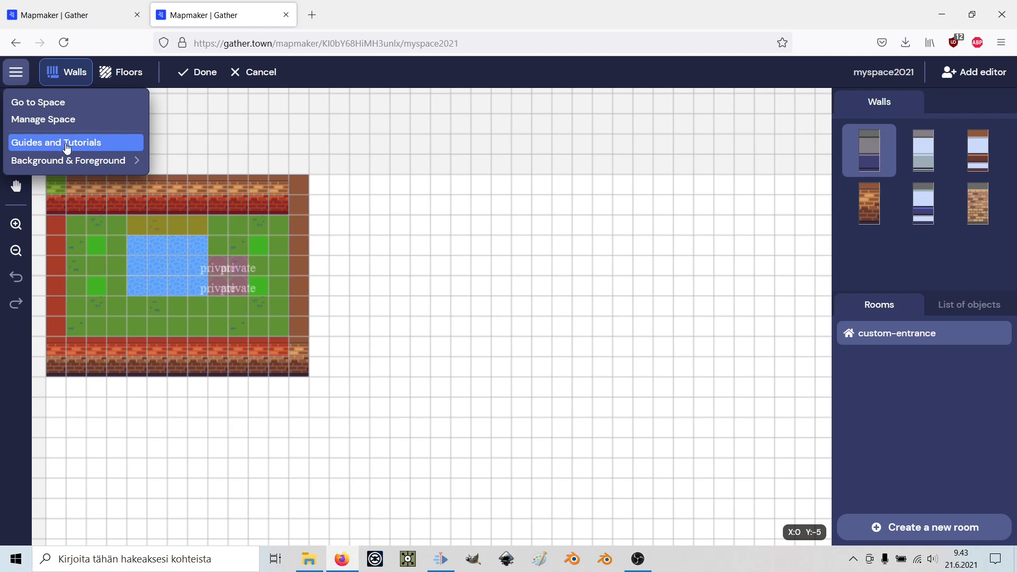
Upload the 'hi' image file as the map background.
mouse_move(78, 162)
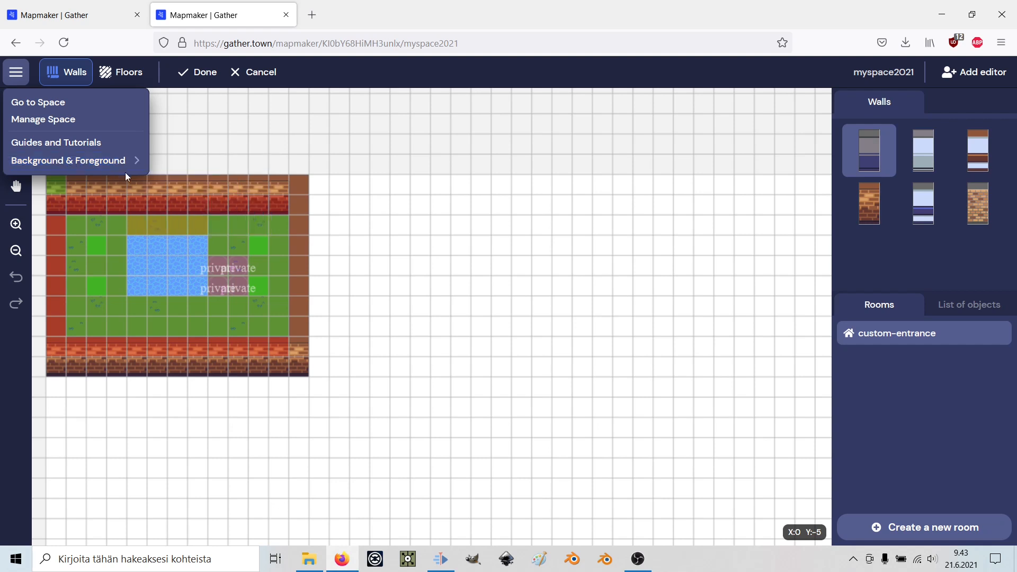
left_click(194, 167)
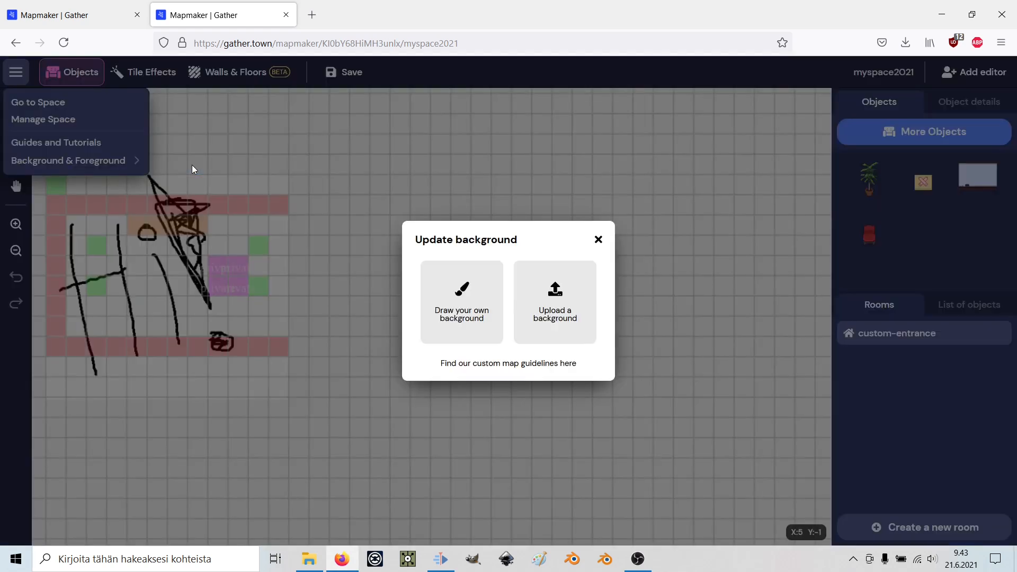
left_click(550, 289)
scroll(438, 197, "down", 3)
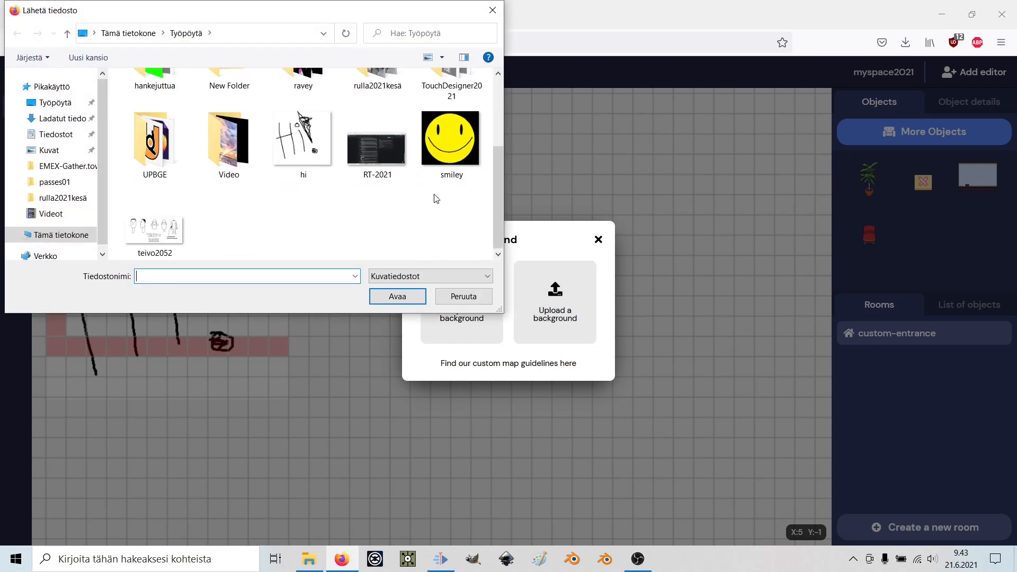
left_click(305, 158)
left_click(397, 296)
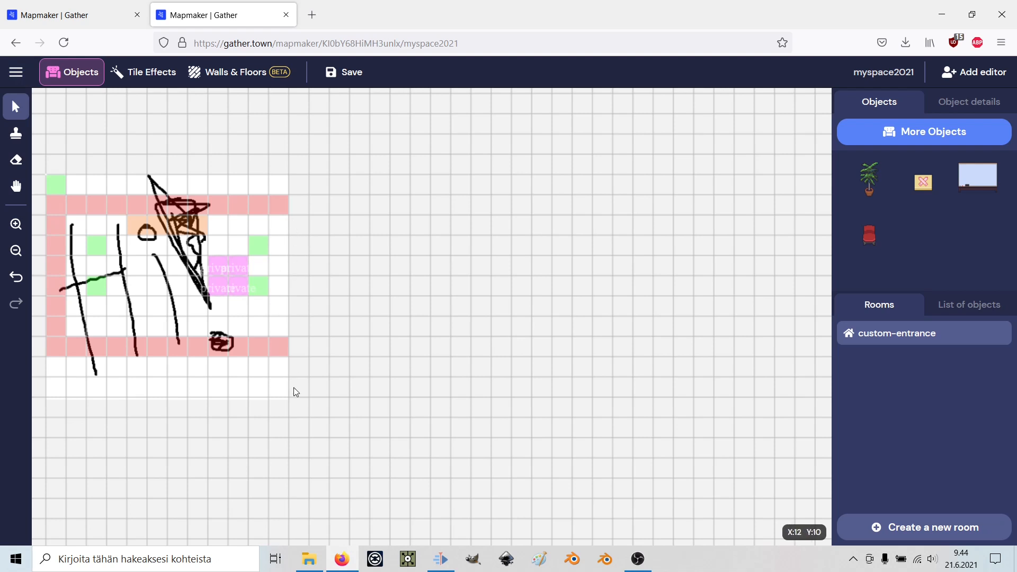
Return to drawing the room's walls and floors via Draw your own background.
left_click(15, 73)
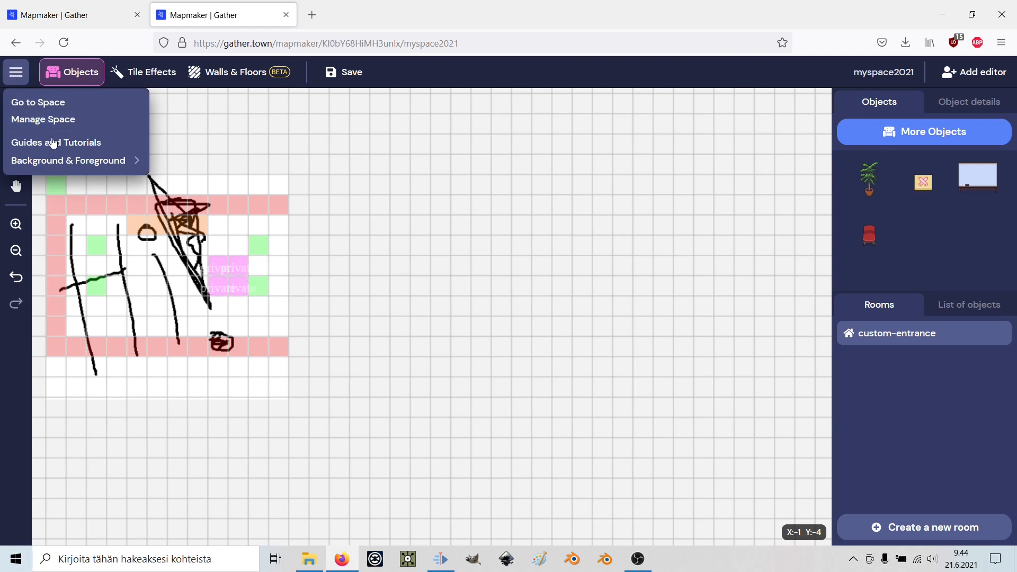
mouse_move(58, 160)
left_click(189, 165)
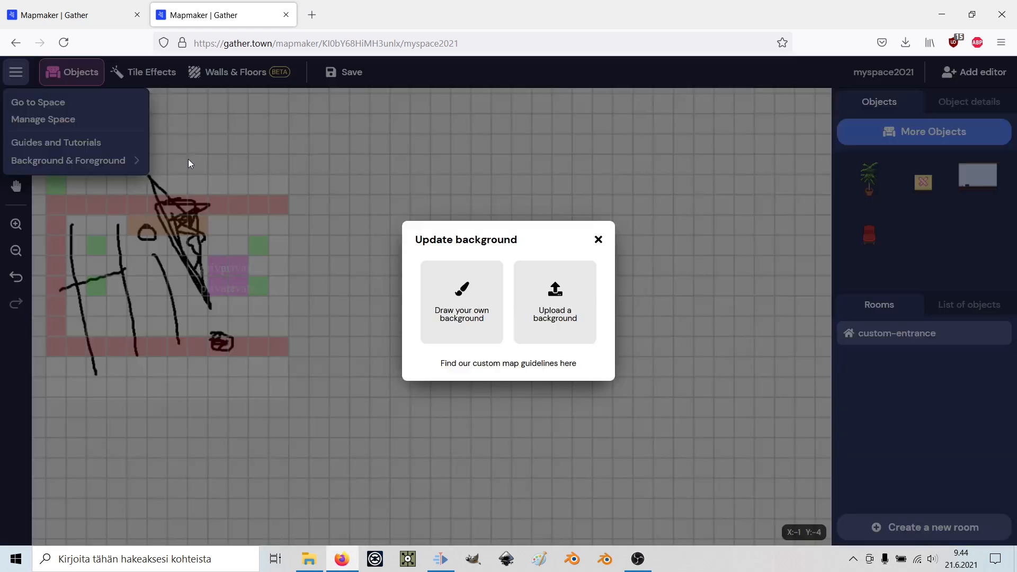
left_click(454, 316)
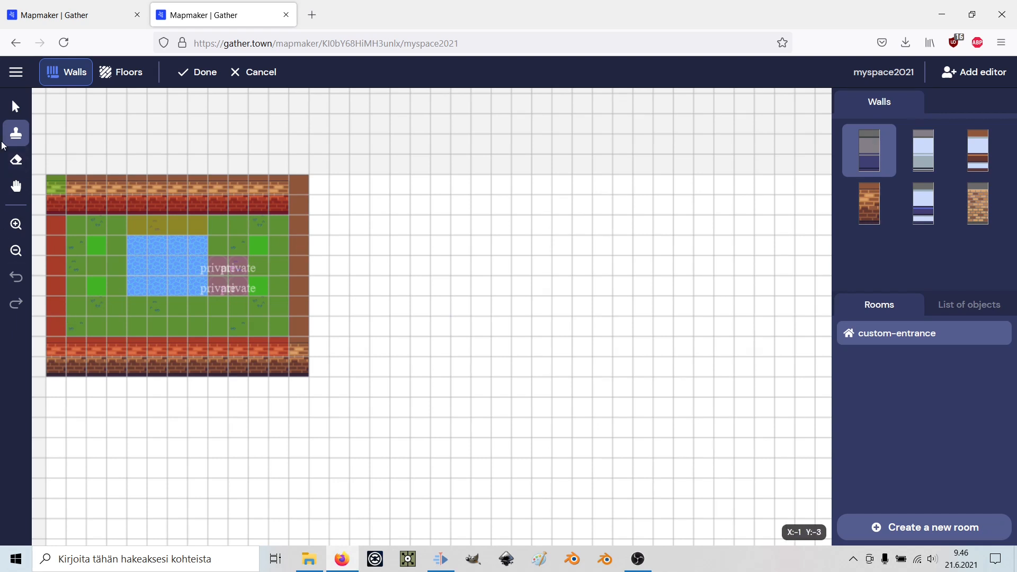
Cycle the left toolbar from Select through Stamp to the Eraser tool.
left_click(13, 107)
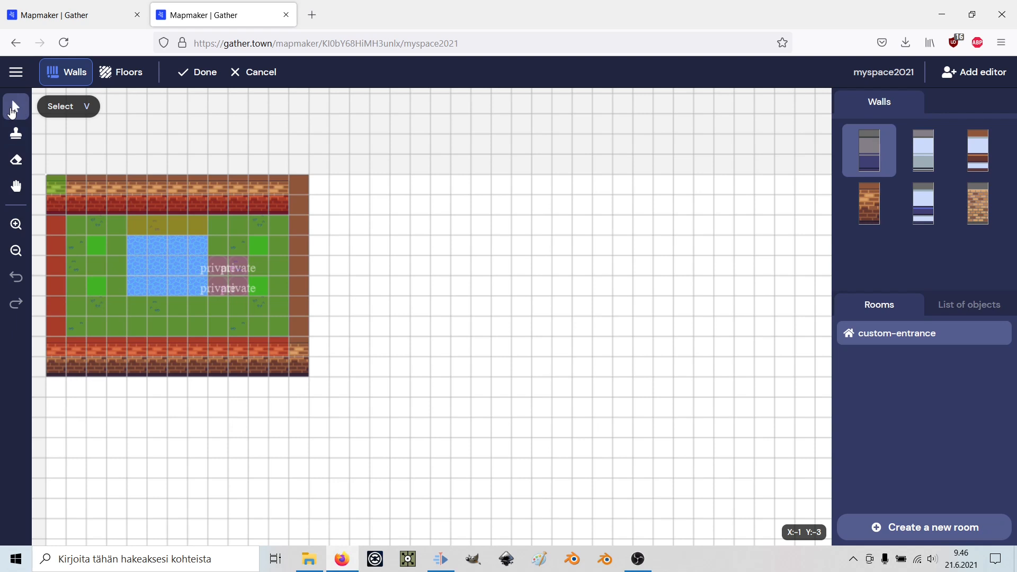
left_click(14, 136)
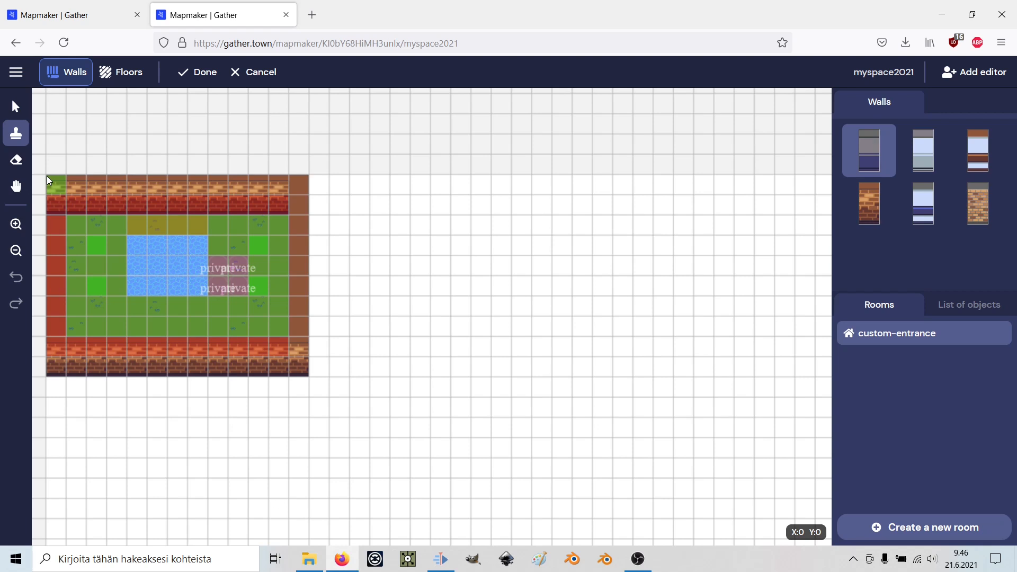
left_click(16, 165)
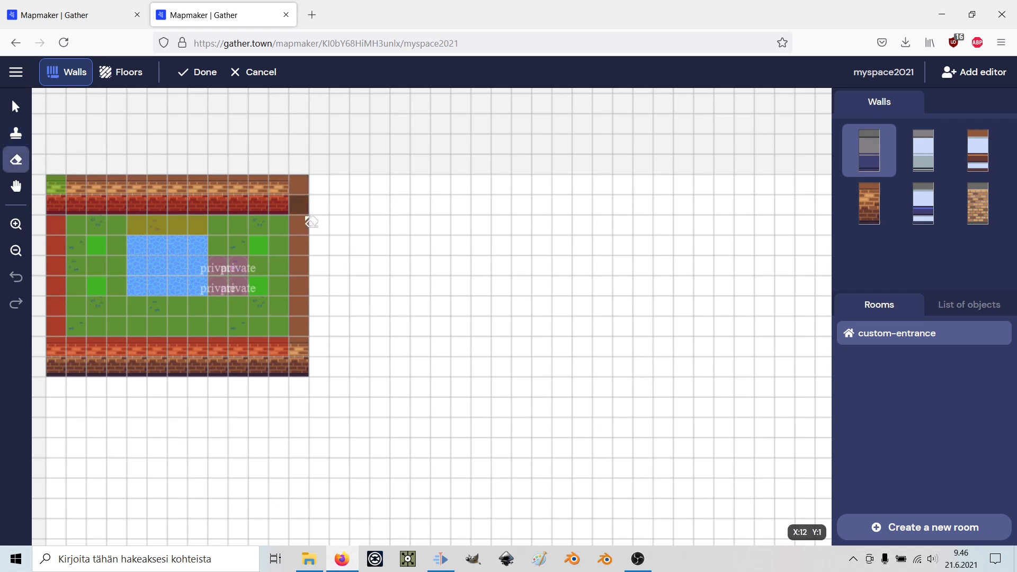
Erase the room's right wall column, then pan and zoom in and out to inspect the room.
left_click_drag(298, 186, 309, 315)
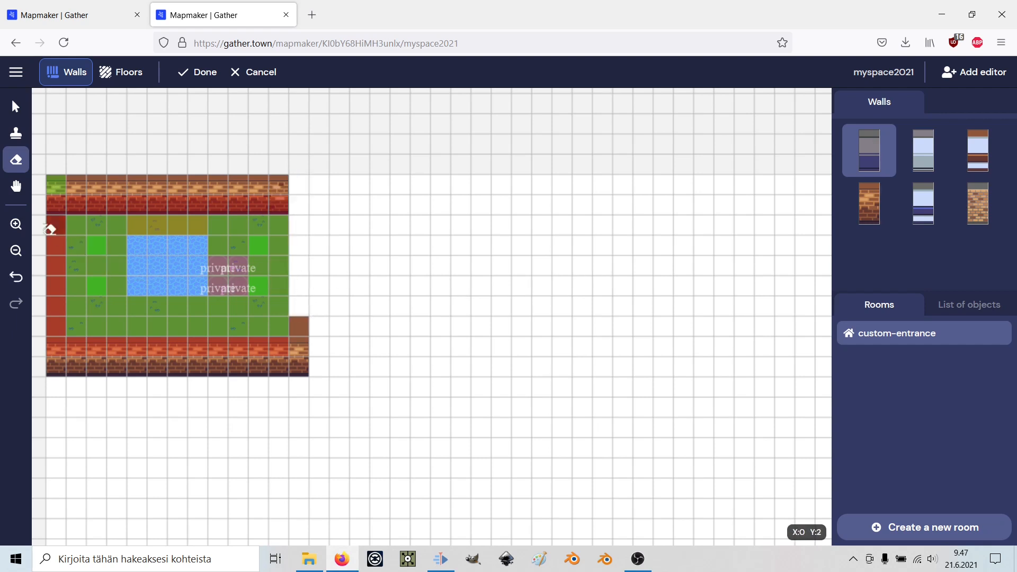
left_click(16, 186)
left_click_drag(123, 252, 339, 299)
left_click(15, 224)
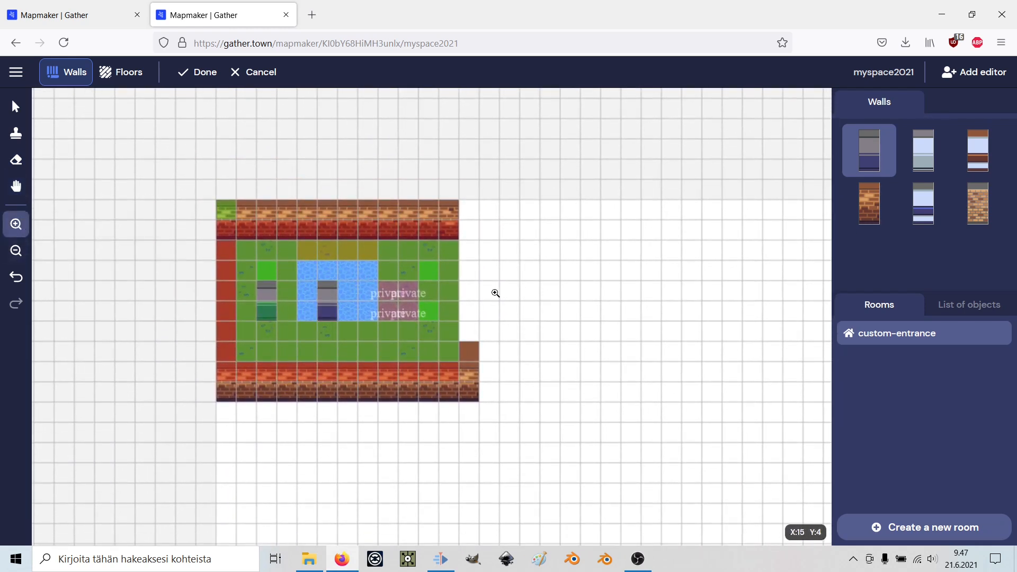
left_click(369, 274)
left_click(357, 270)
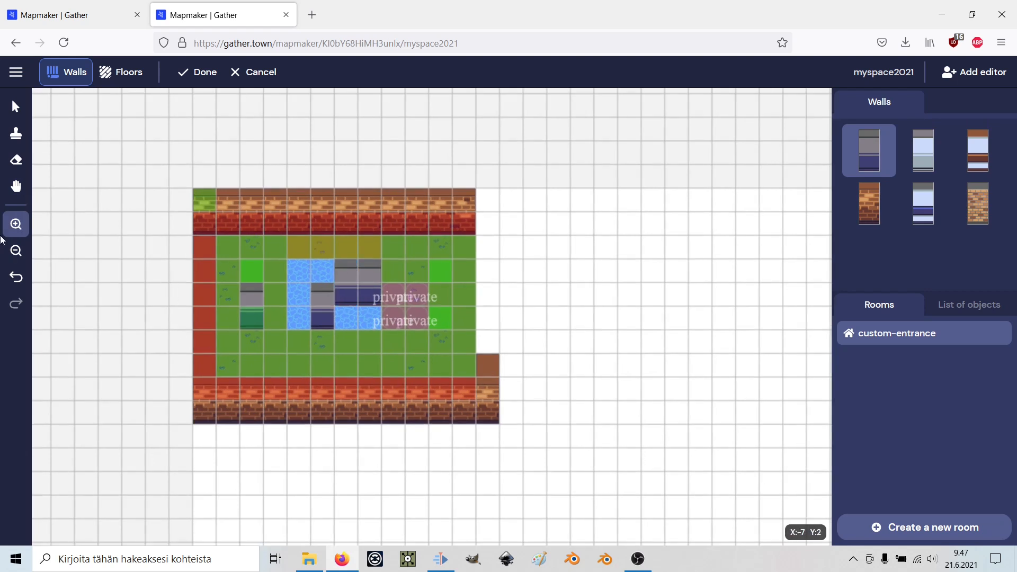
left_click(16, 250)
left_click(358, 271)
left_click(358, 271)
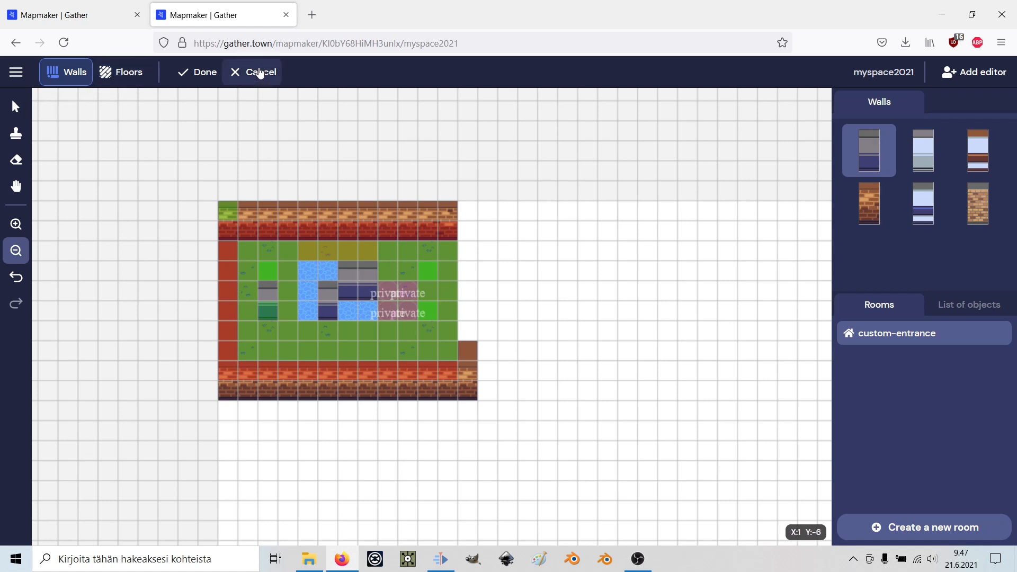
Undo six wall edits to clear the grey pool blocks and restore the right wall, then exit wall editing.
left_click(16, 277)
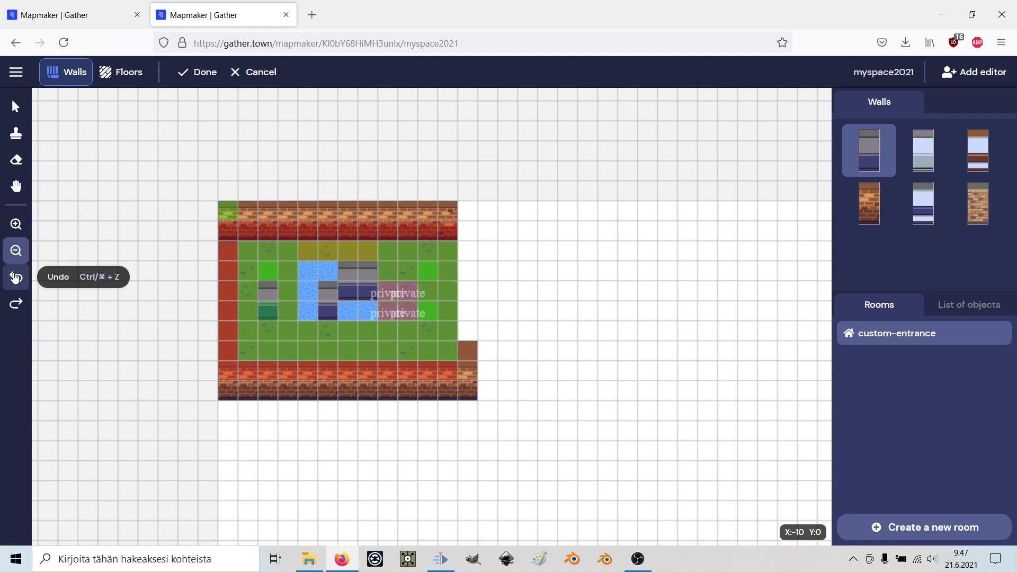
left_click(17, 286)
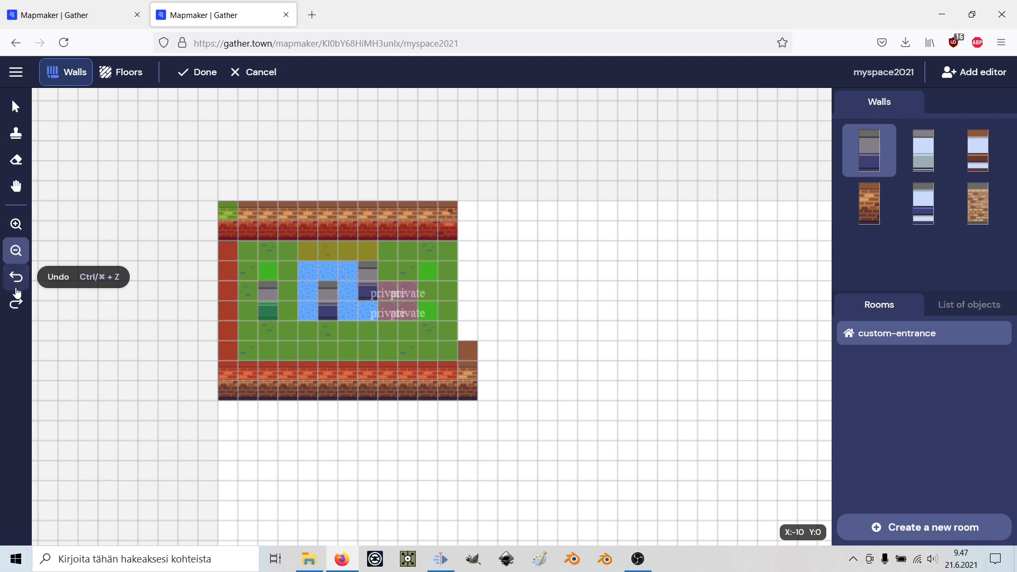
left_click(18, 286)
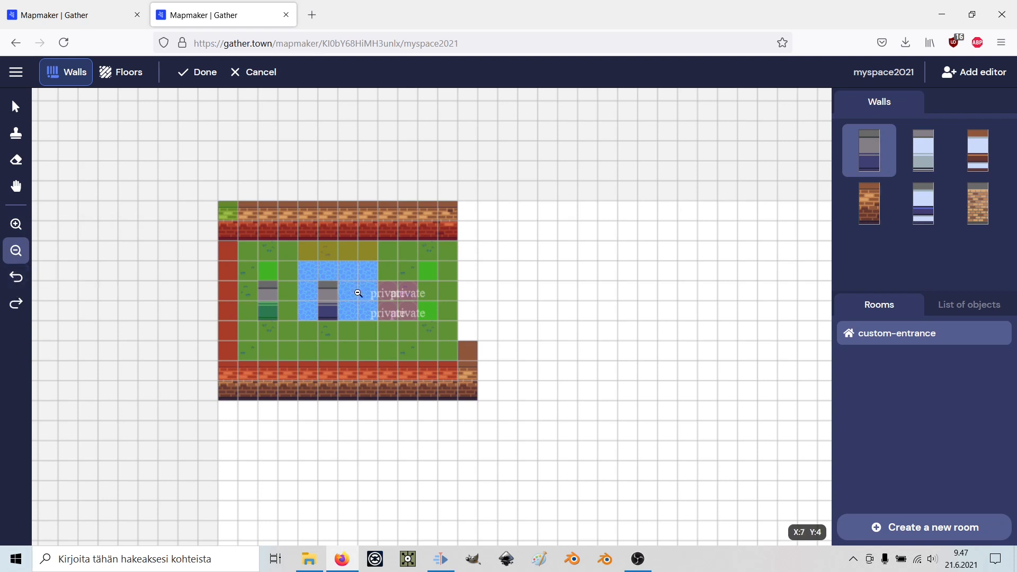
left_click(18, 284)
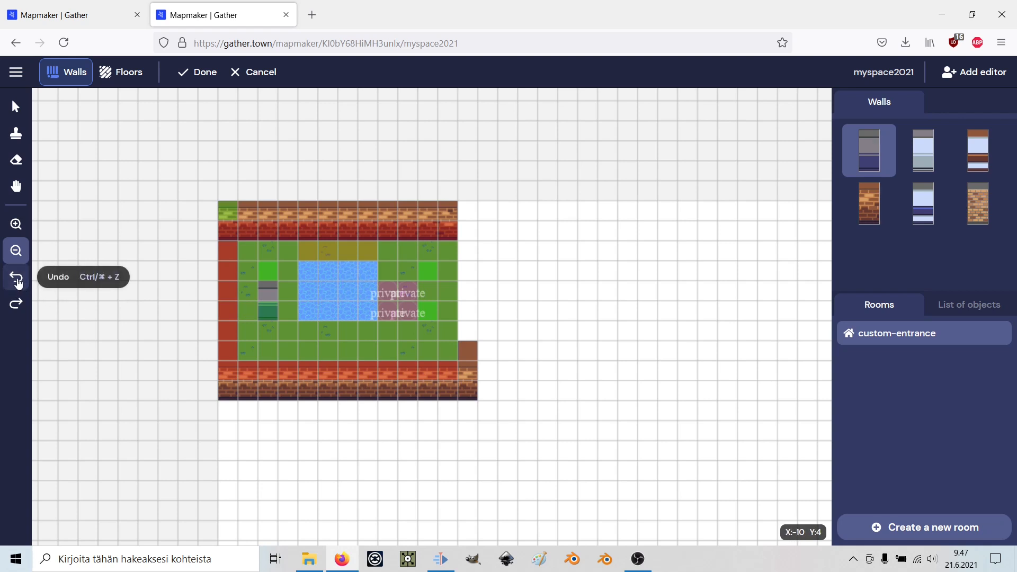
left_click(19, 285)
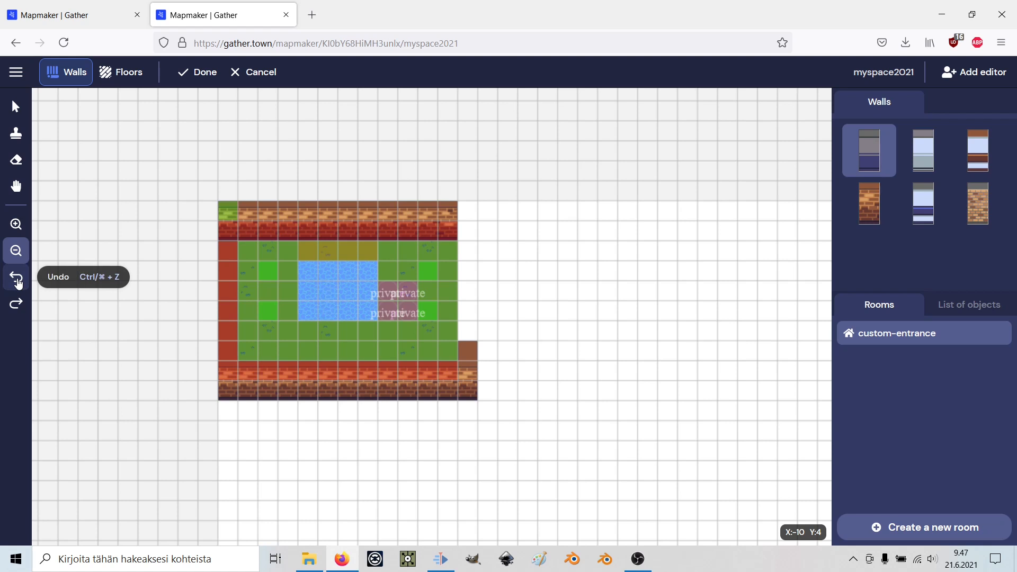
left_click(18, 285)
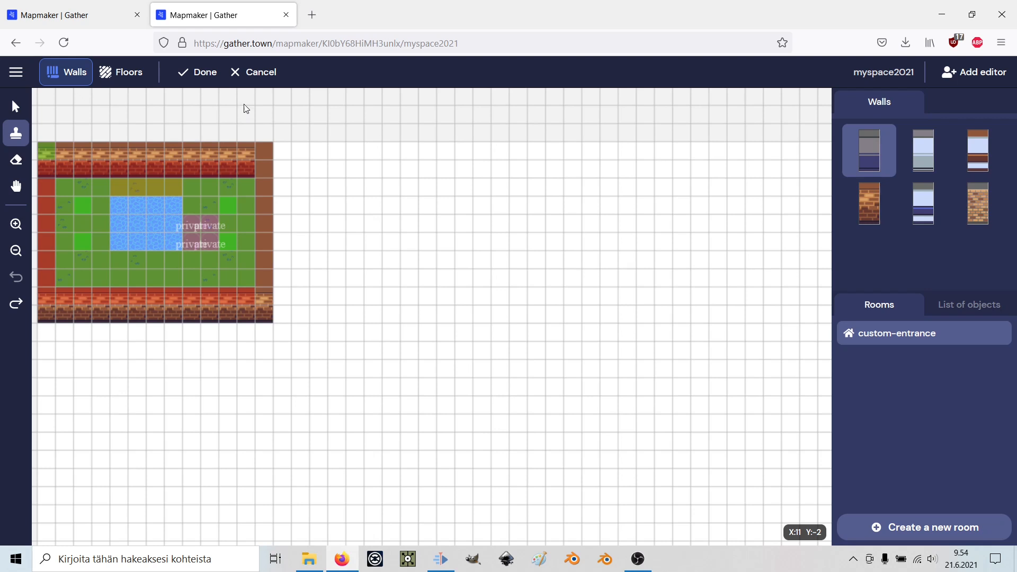
left_click(249, 74)
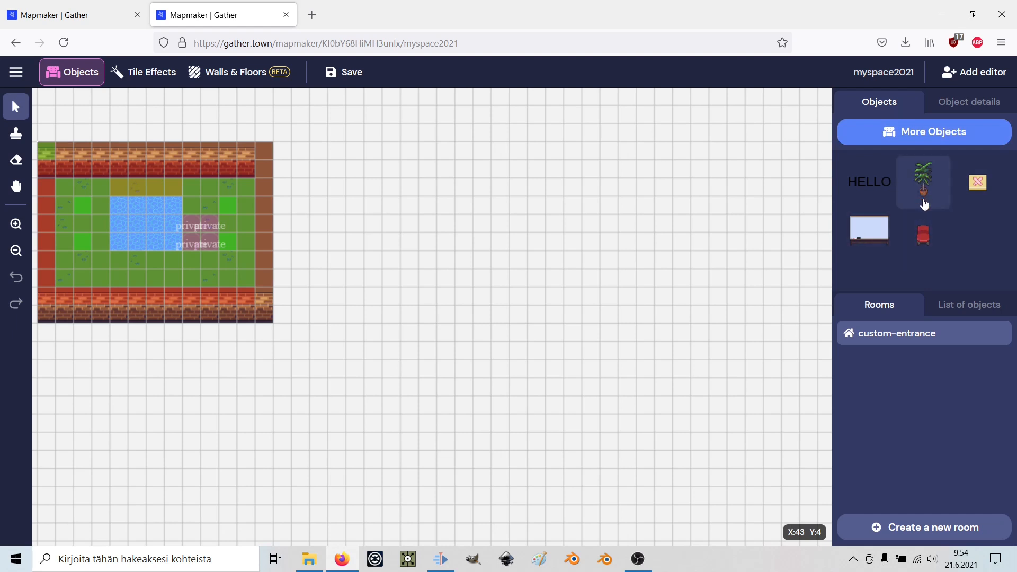
Place a red chair left of the pool and a sideways-rotated red chair on the room's right.
left_click(921, 235)
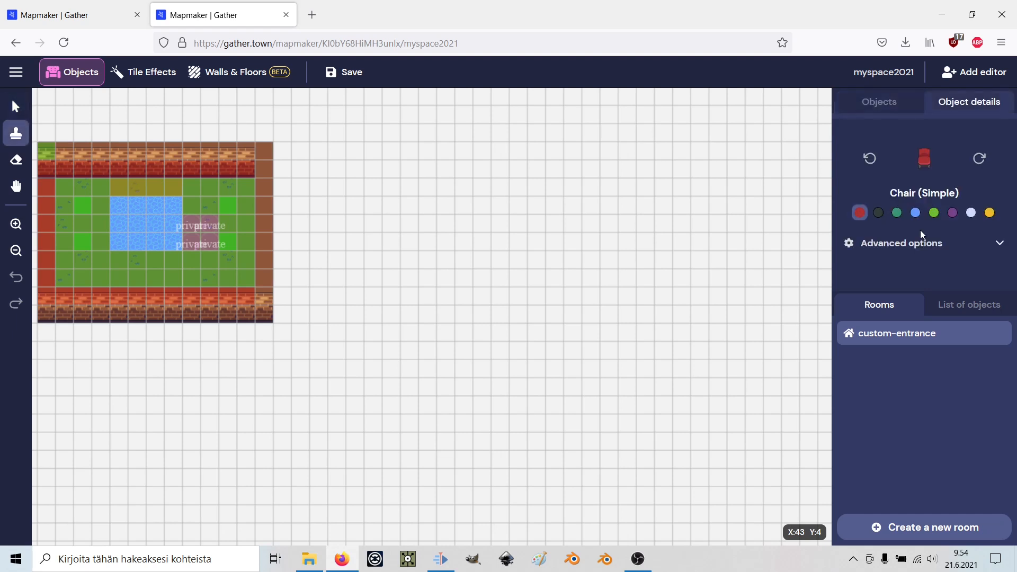
left_click(99, 208)
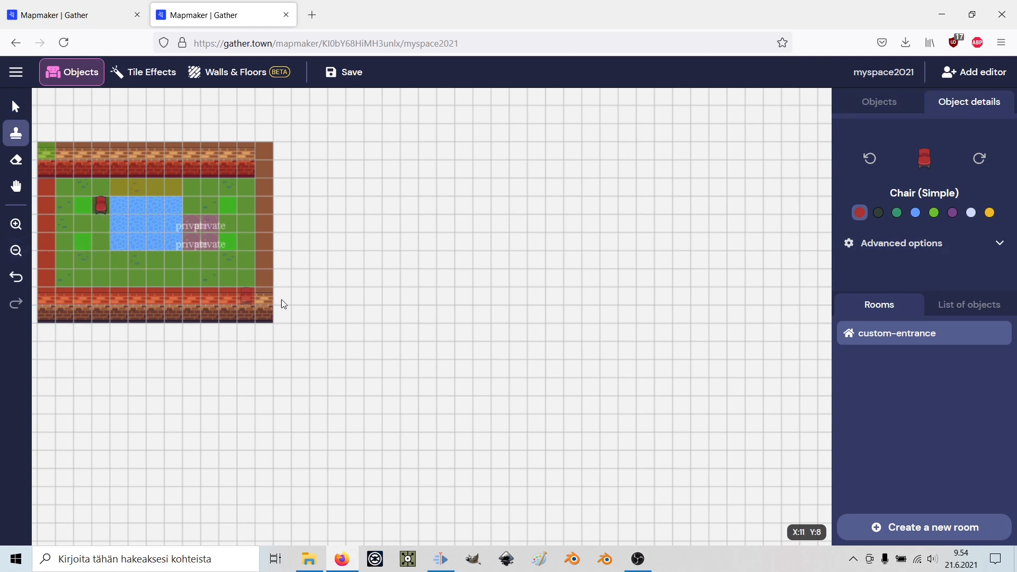
left_click(980, 167)
left_click(980, 162)
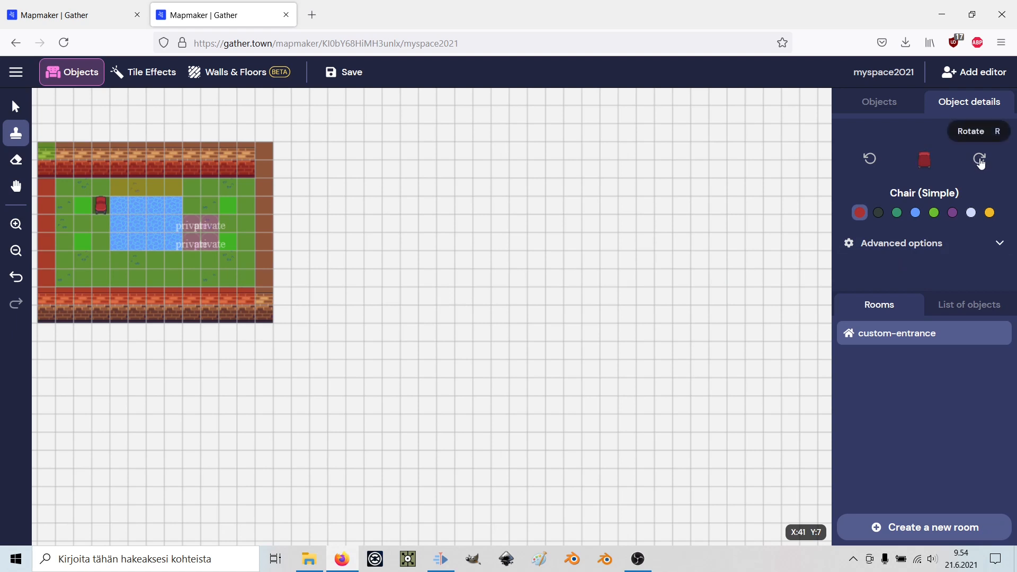
left_click(868, 159)
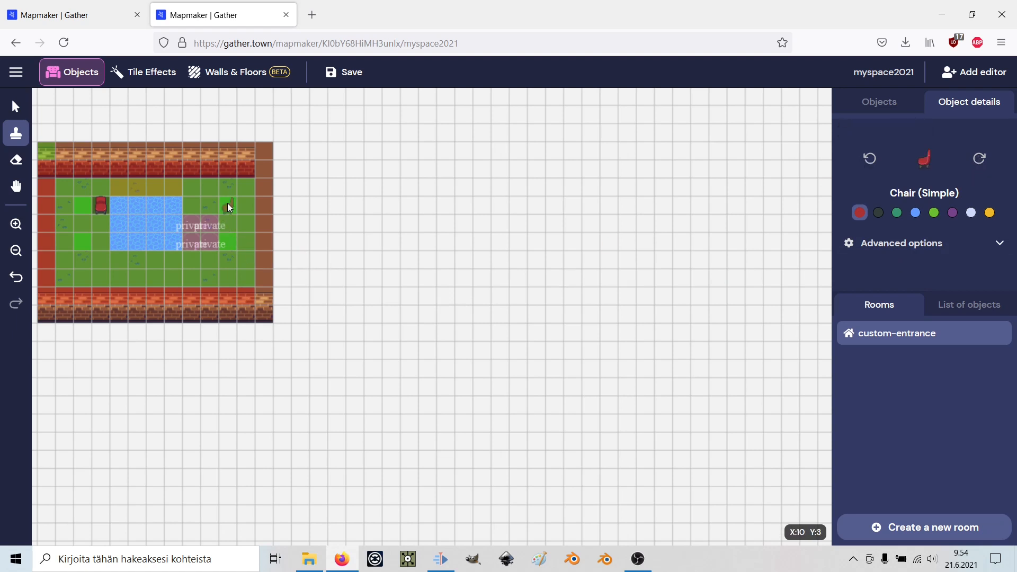
left_click(246, 205)
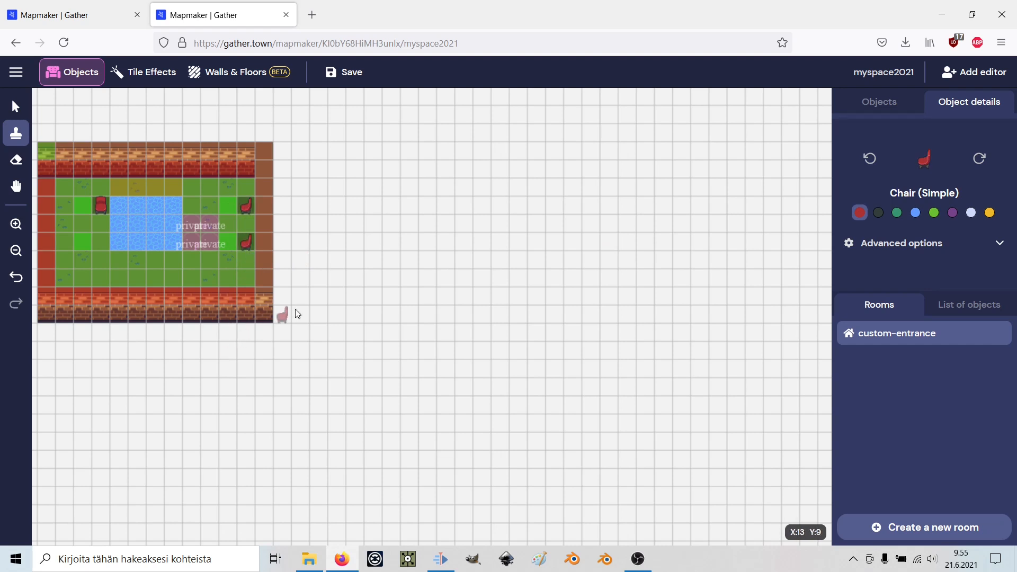
Check the chair's advanced options, then open the full object catalogue.
left_click(896, 244)
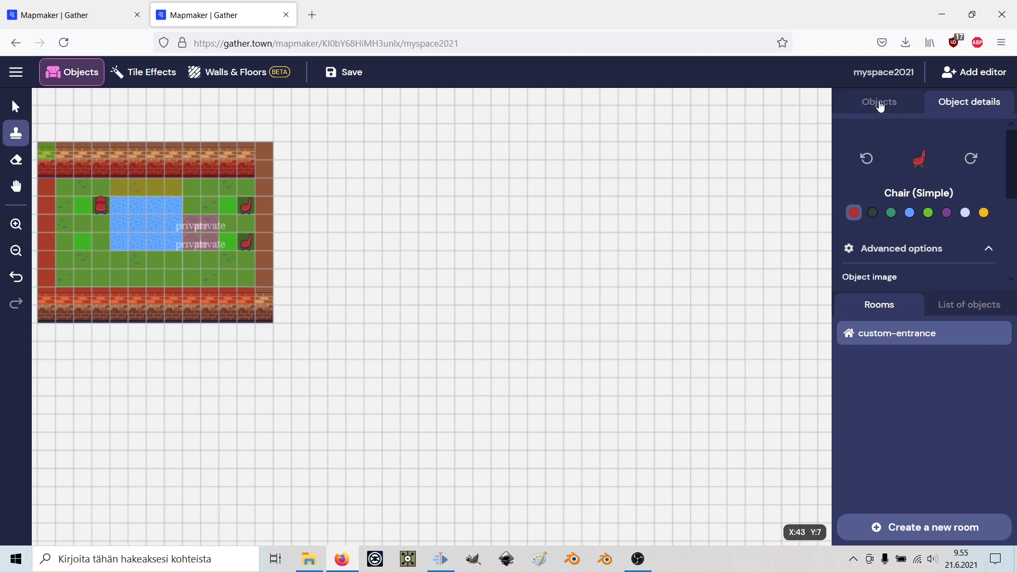
left_click(880, 107)
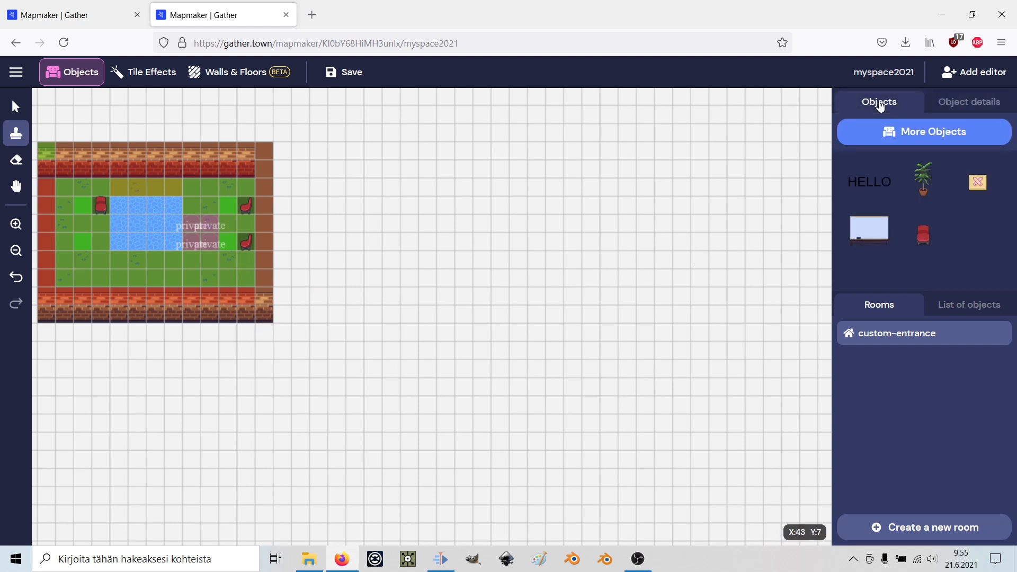
left_click(909, 132)
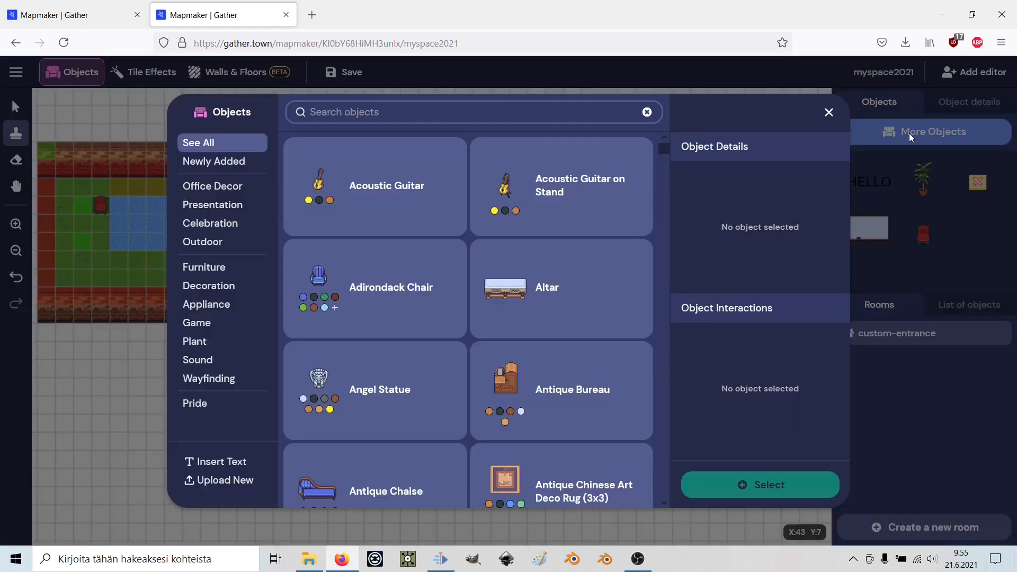
Filter the object catalogue to new objects and select the Bonsai Tree.
scroll(345, 204, "down", 3)
scroll(353, 204, "down", 10)
scroll(386, 267, "down", 2)
scroll(386, 268, "up", 12)
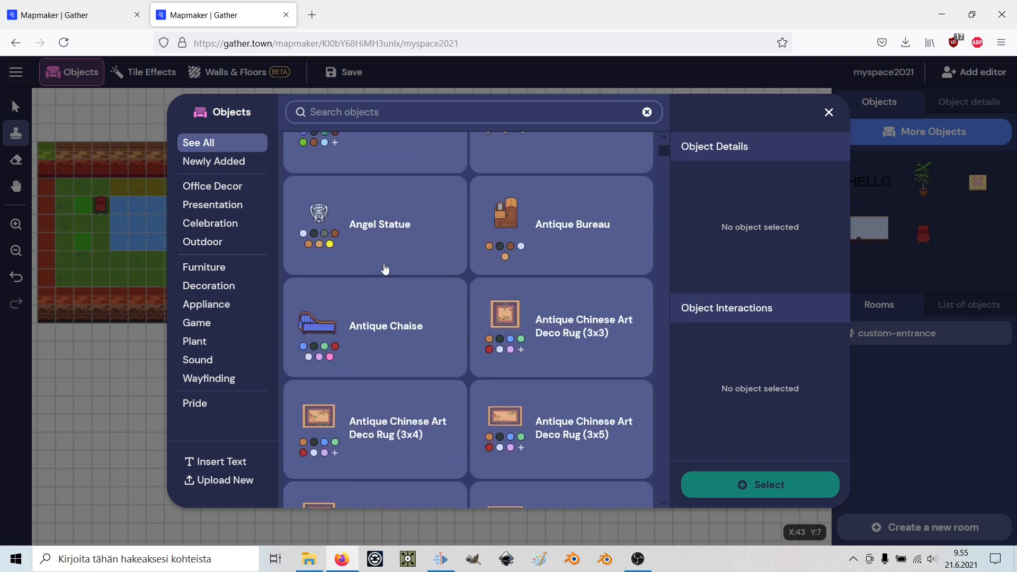
left_click(233, 168)
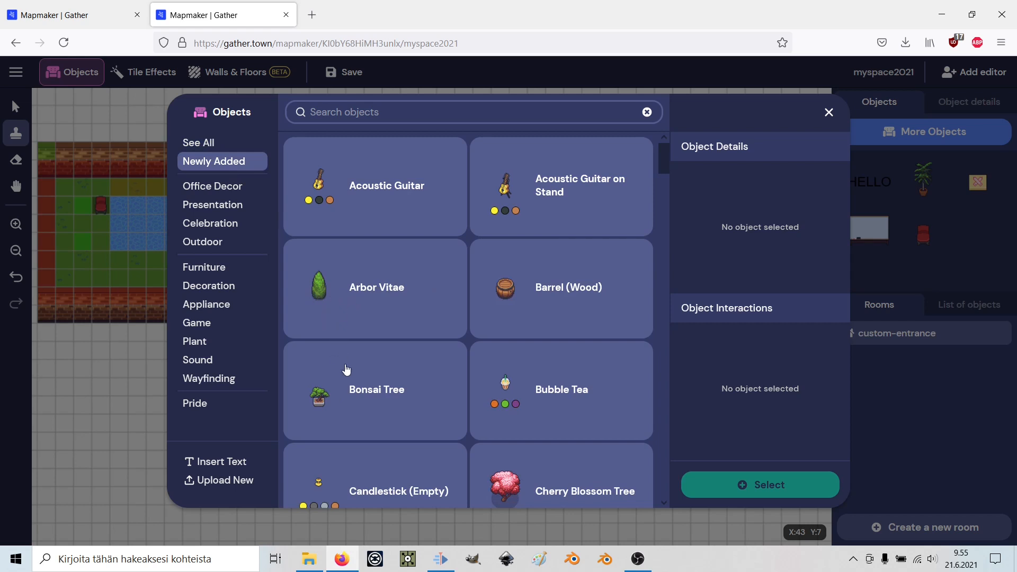
scroll(342, 387, "down", 2)
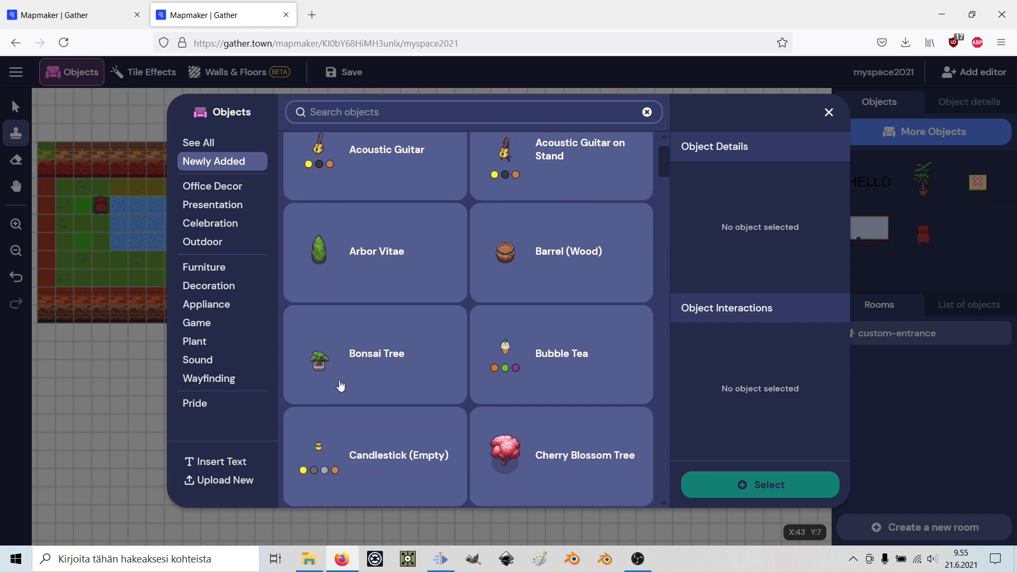
left_click(367, 323)
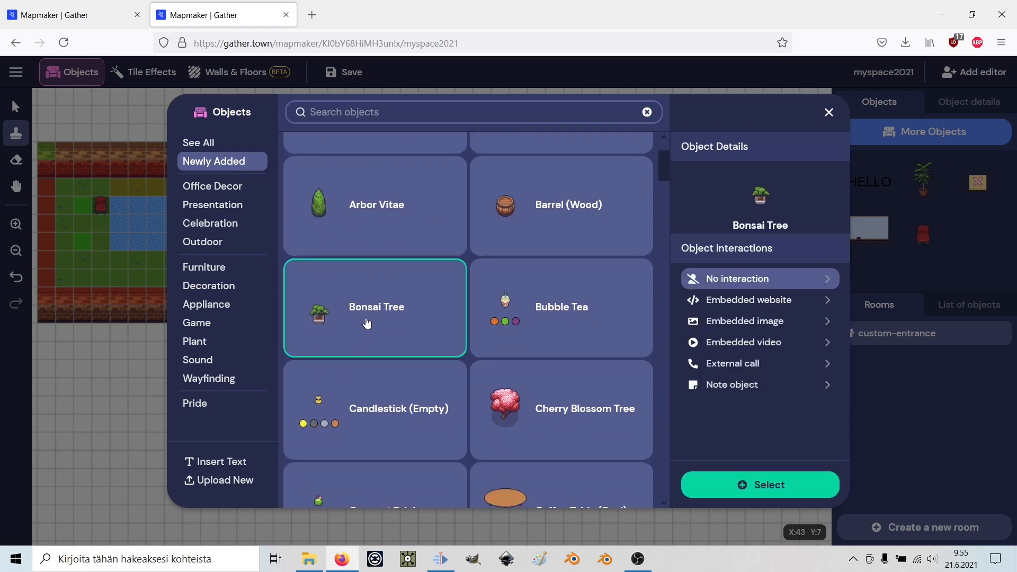
left_click(739, 484)
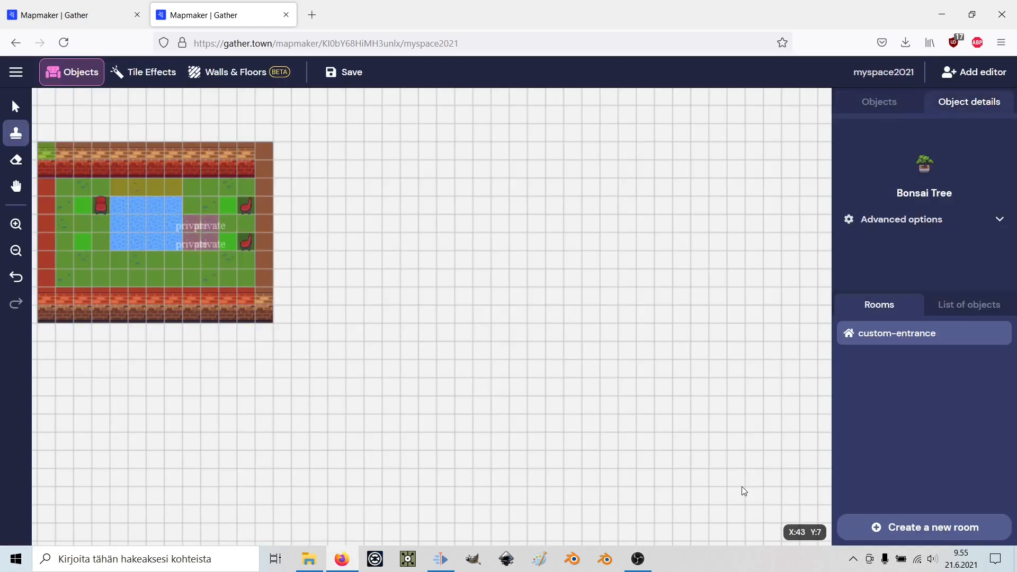
Place a bonsai tree in the lower-left grass, erase it again, and return to the Stamp tool.
left_click(84, 248)
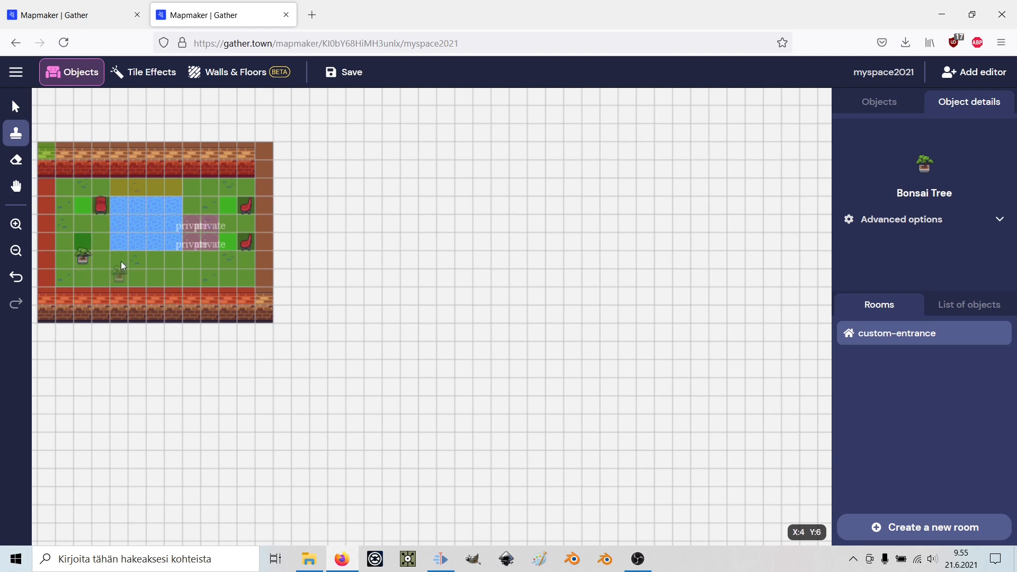
left_click(16, 159)
left_click(85, 257)
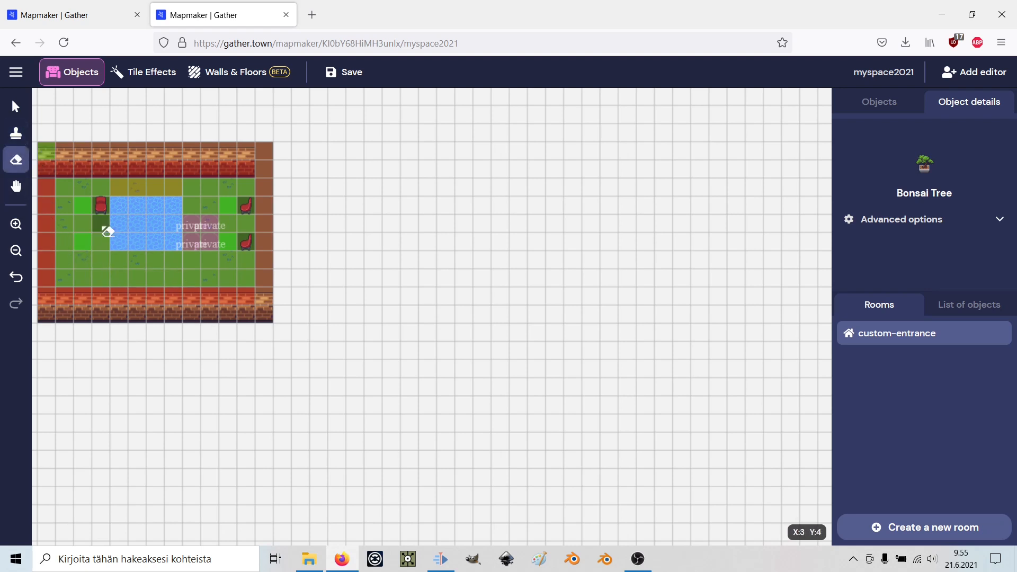
left_click(16, 133)
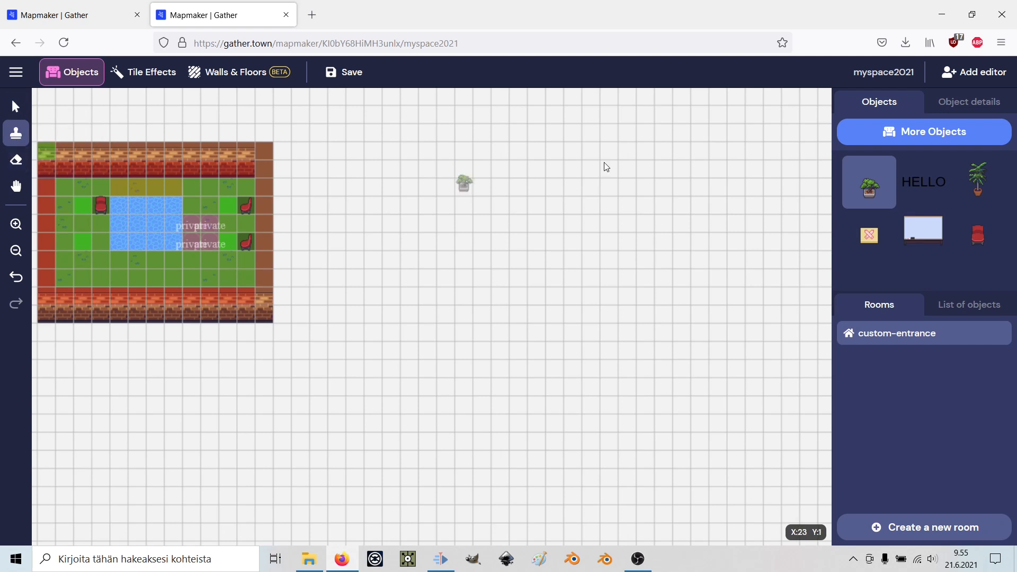
Create a 'WELCOME' text object and place it across the pool.
left_click(924, 133)
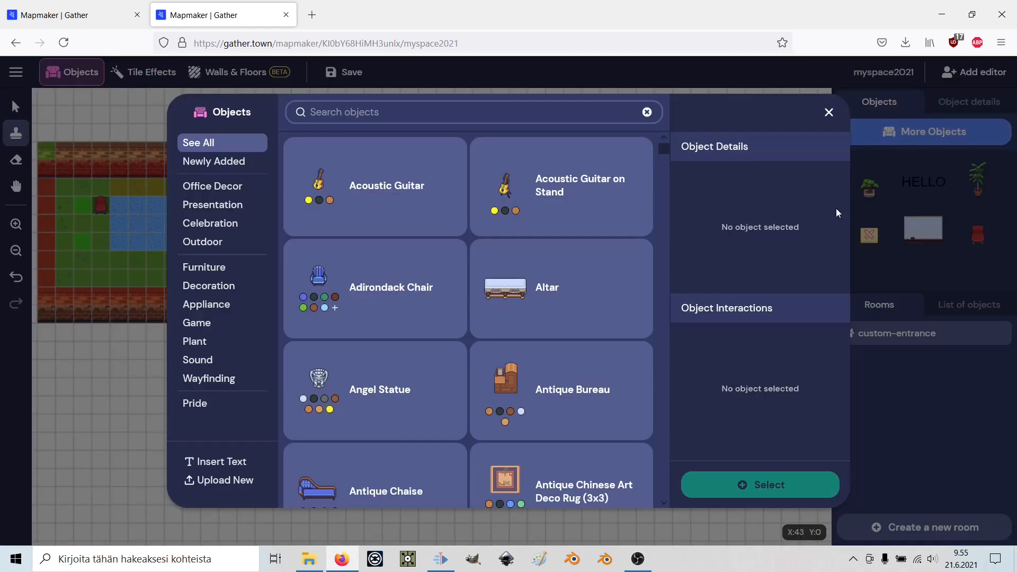
left_click(215, 466)
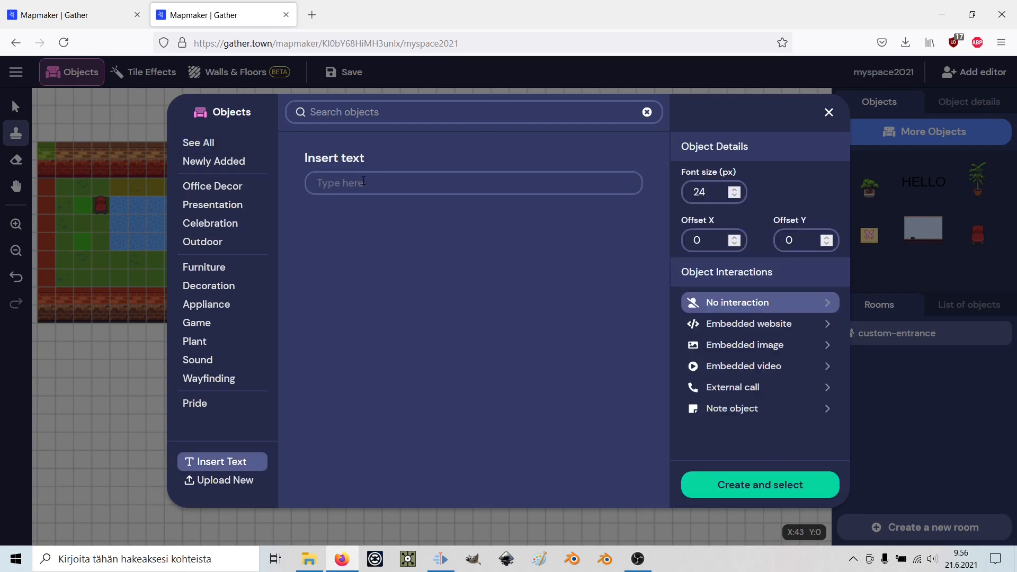
type("WELCOME")
left_click(735, 479)
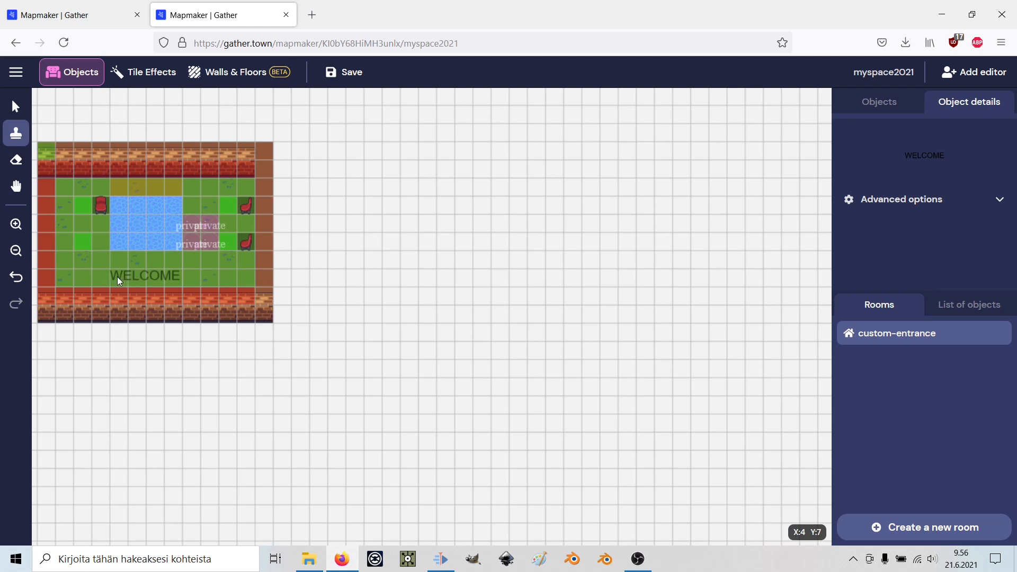
left_click(116, 246)
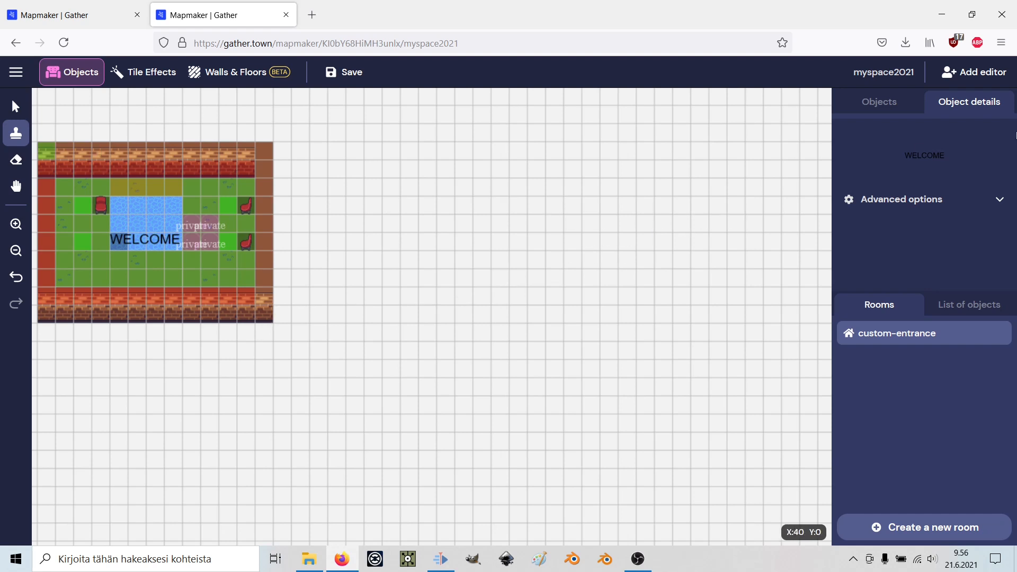
left_click(871, 106)
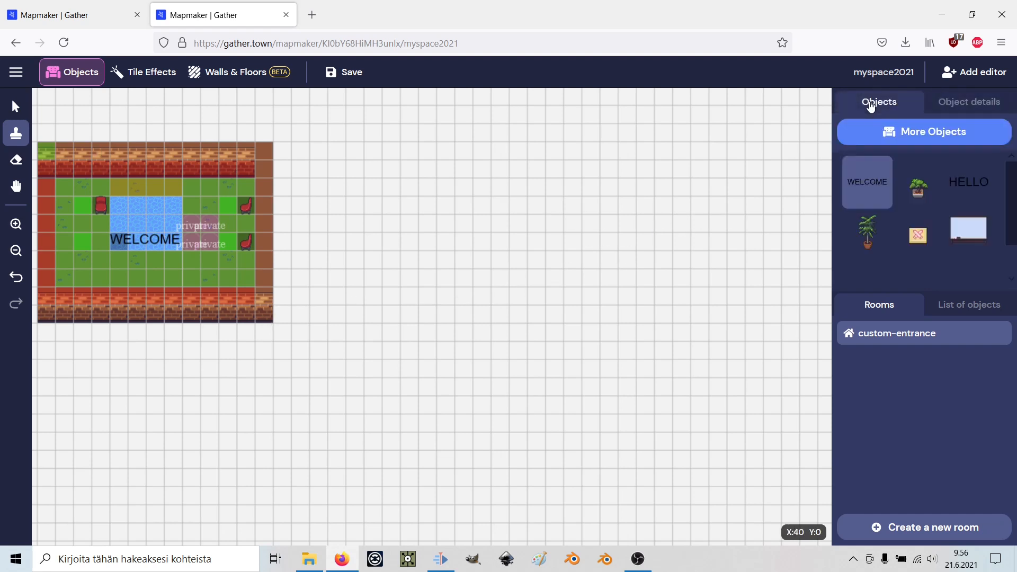
Open the object library filtered to the Outdoor category.
left_click(936, 131)
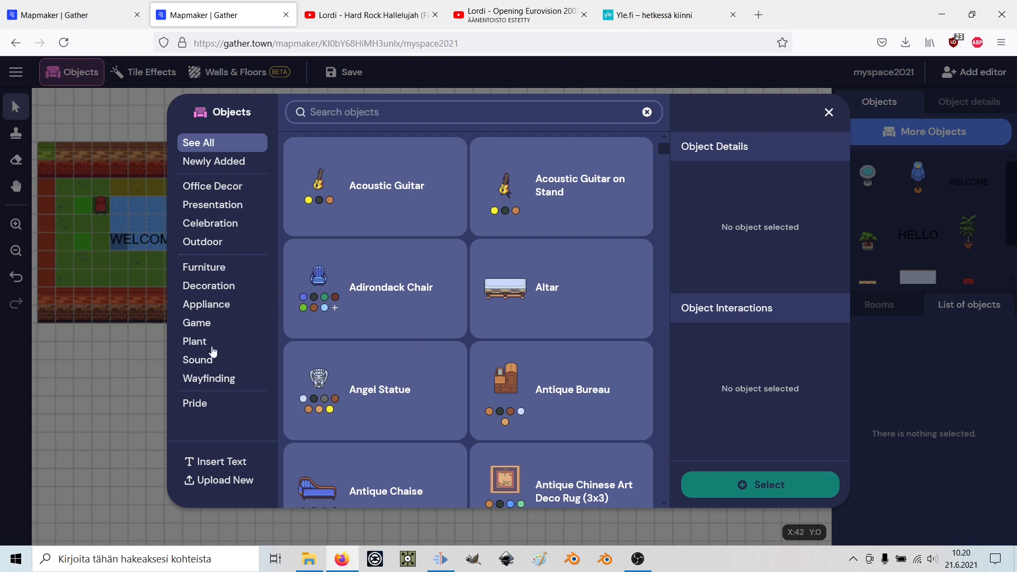
left_click(221, 245)
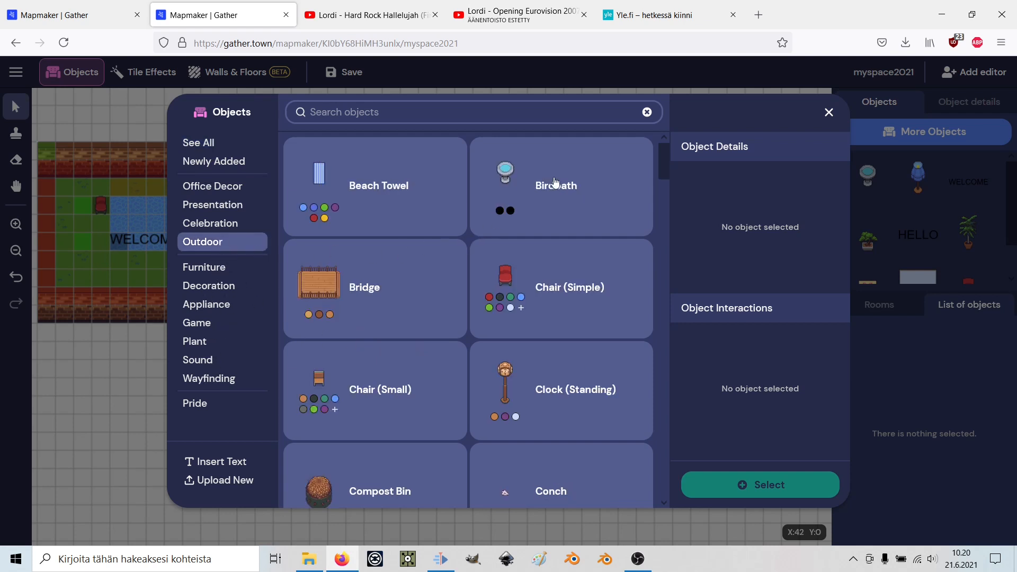
left_click(513, 181)
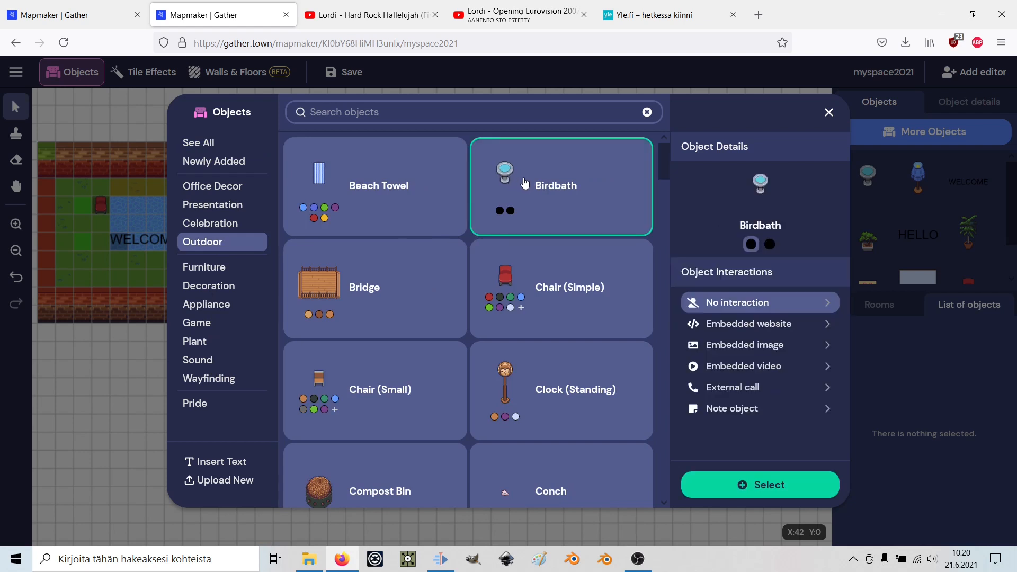
left_click(764, 323)
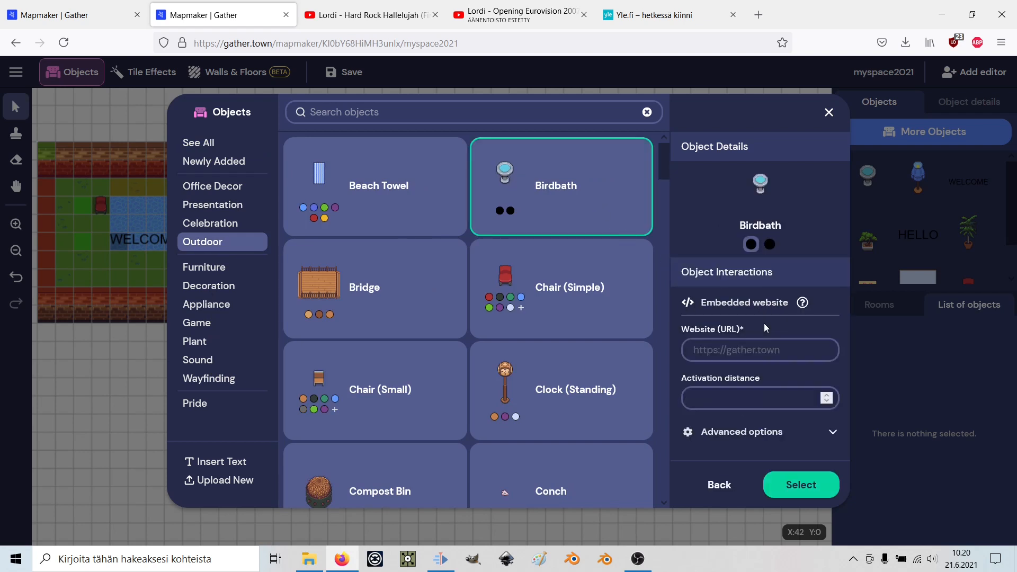
type("https://yle.fi")
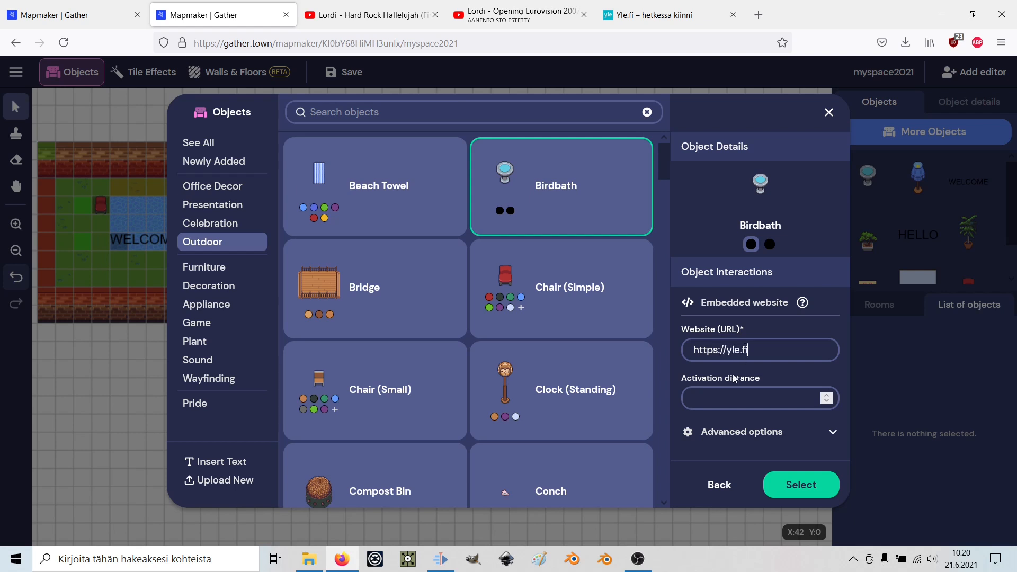
left_click(825, 396)
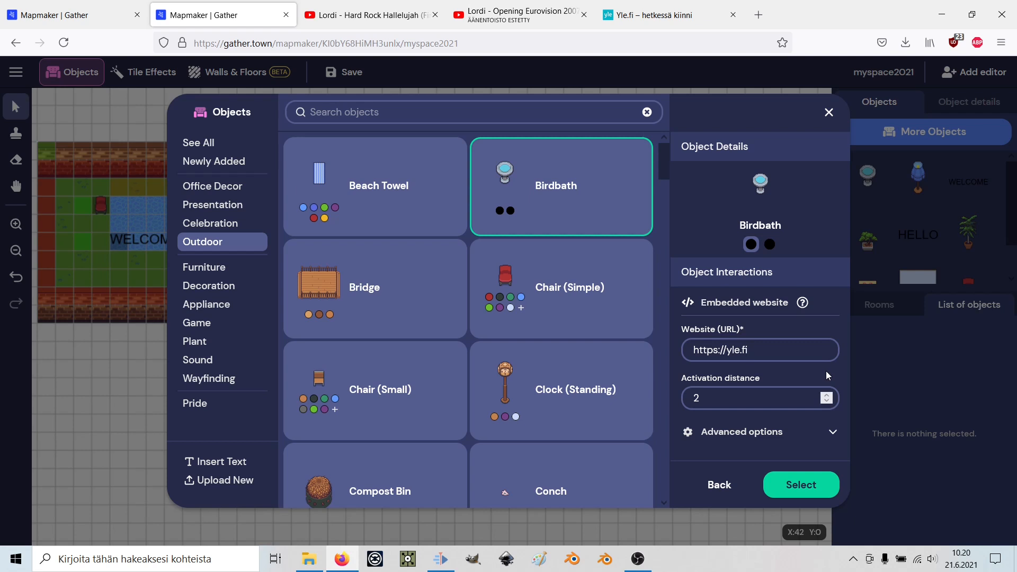
left_click(829, 432)
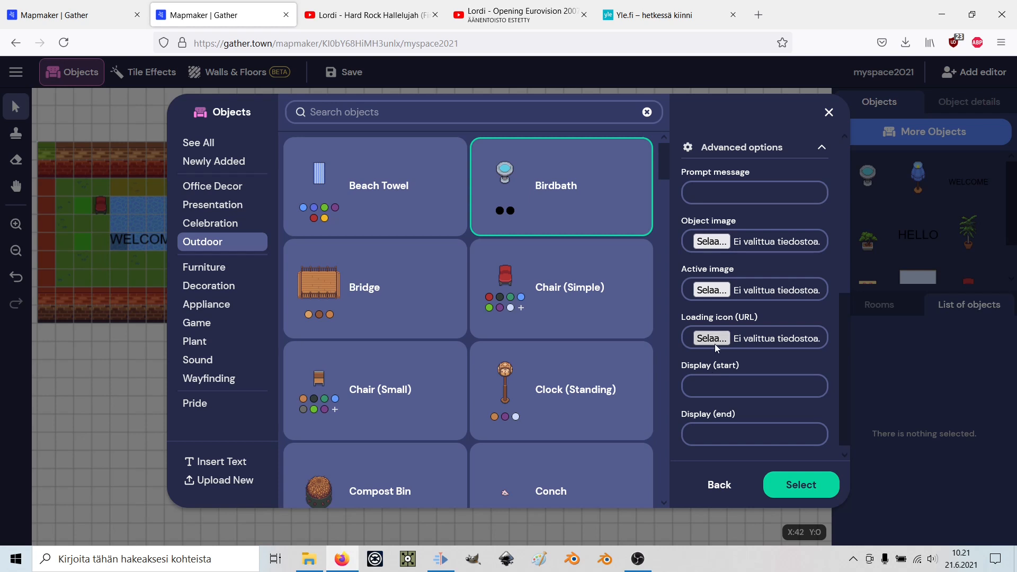
left_click(795, 493)
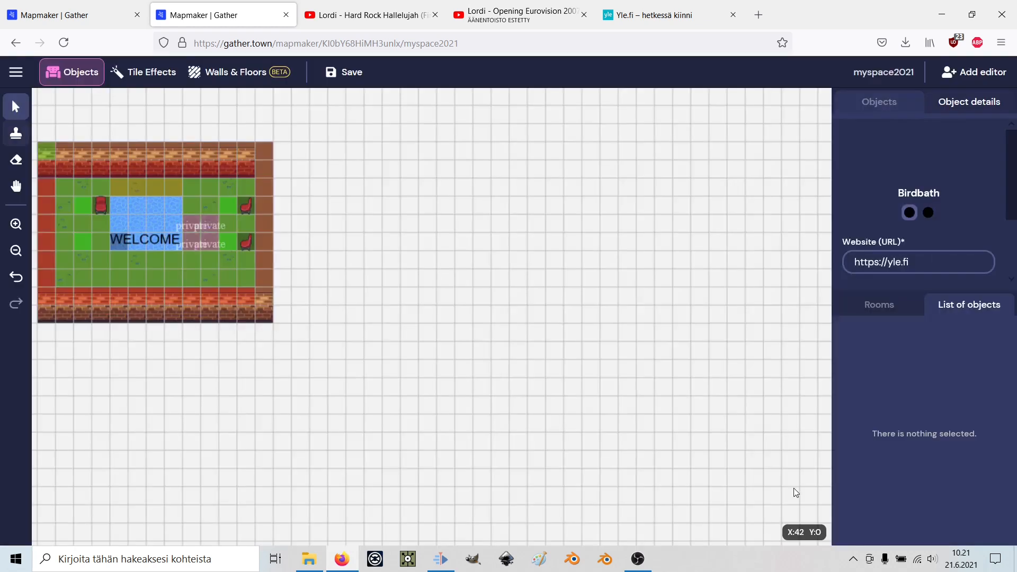
Stamp the birdbath on the grass below the pool and save the map.
left_click(190, 260)
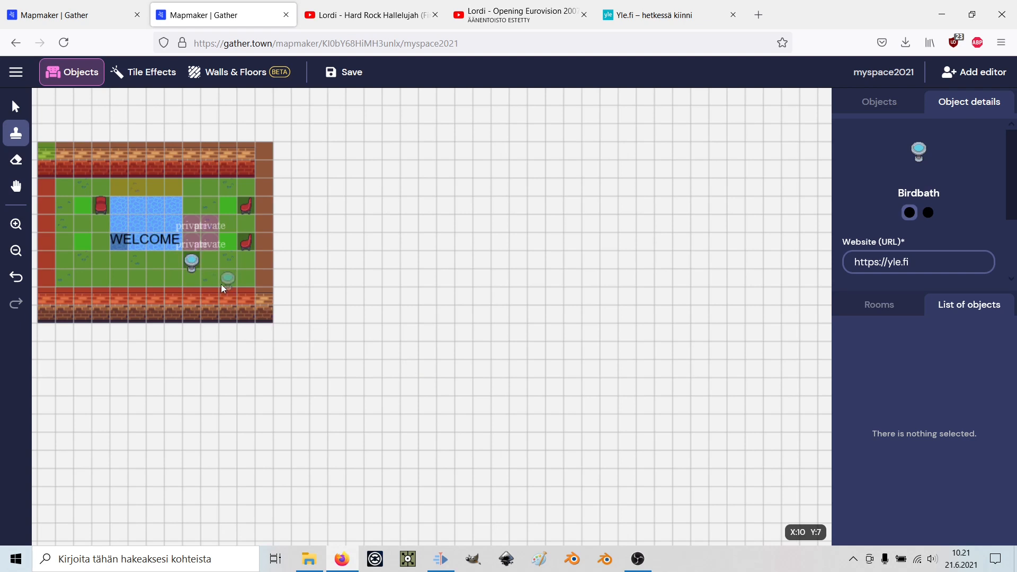
left_click(337, 74)
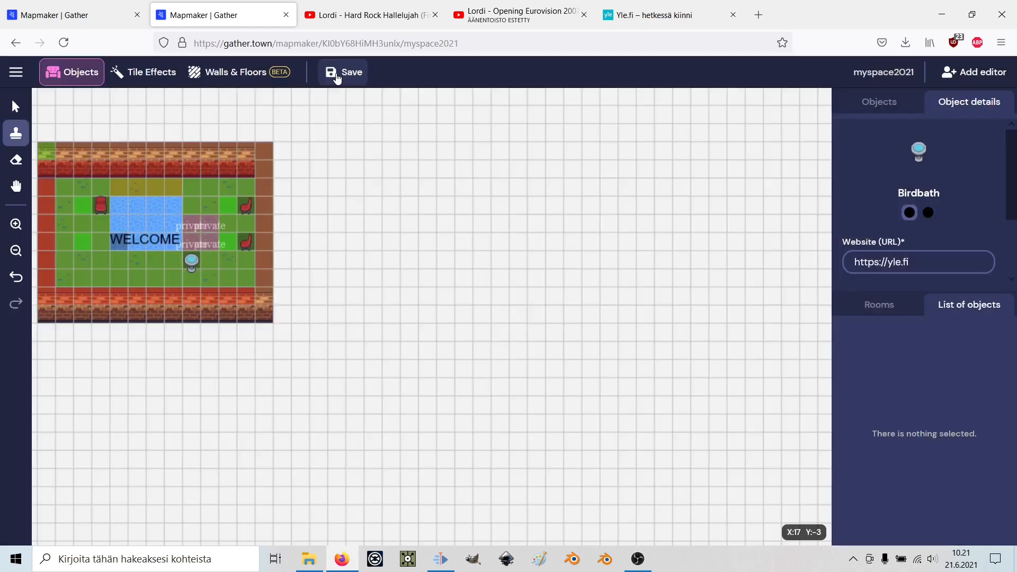
left_click(15, 72)
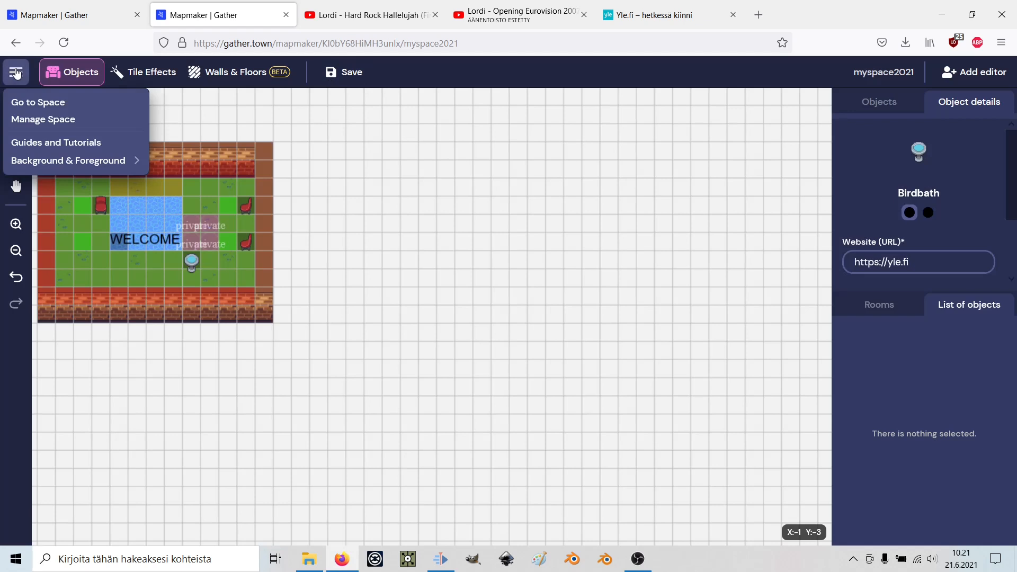
Join the myspace2021 space and walk the avatar next to the birdbath.
left_click(29, 104)
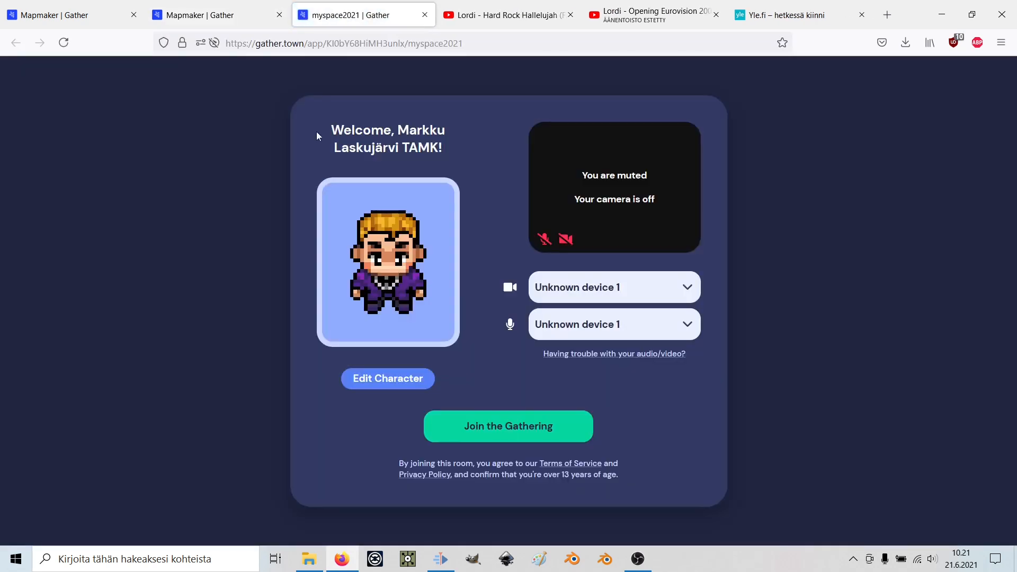
left_click(475, 427)
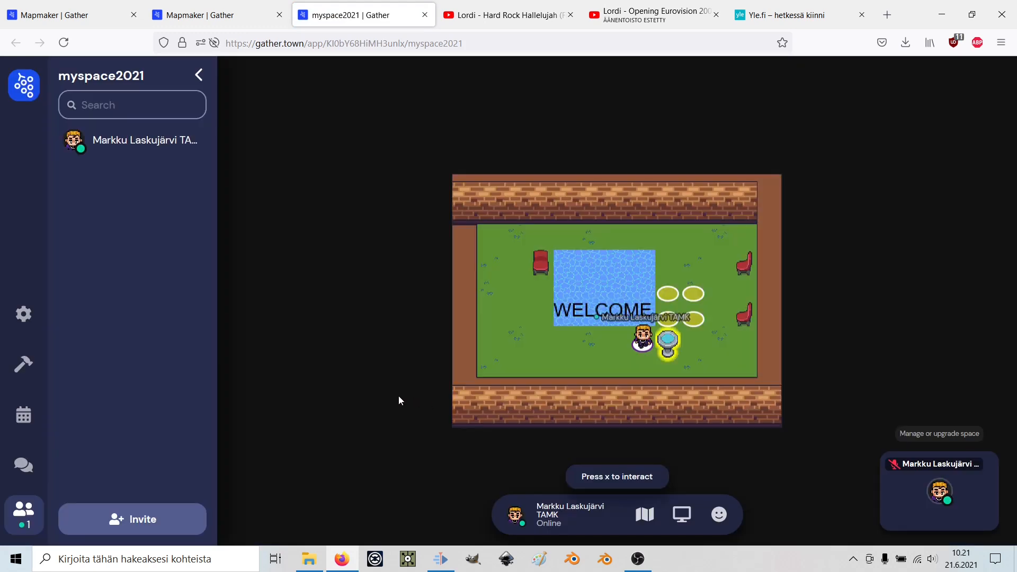
key("Left")
key("Left")
key("Left")
key("Left")
key("Left")
key("Right")
key("Right")
key("Right")
key("Right")
key("Right")
key("Right")
key("Right")
key("Left")
key("Left")
key("Left")
key("Left")
key("Right")
key("Right")
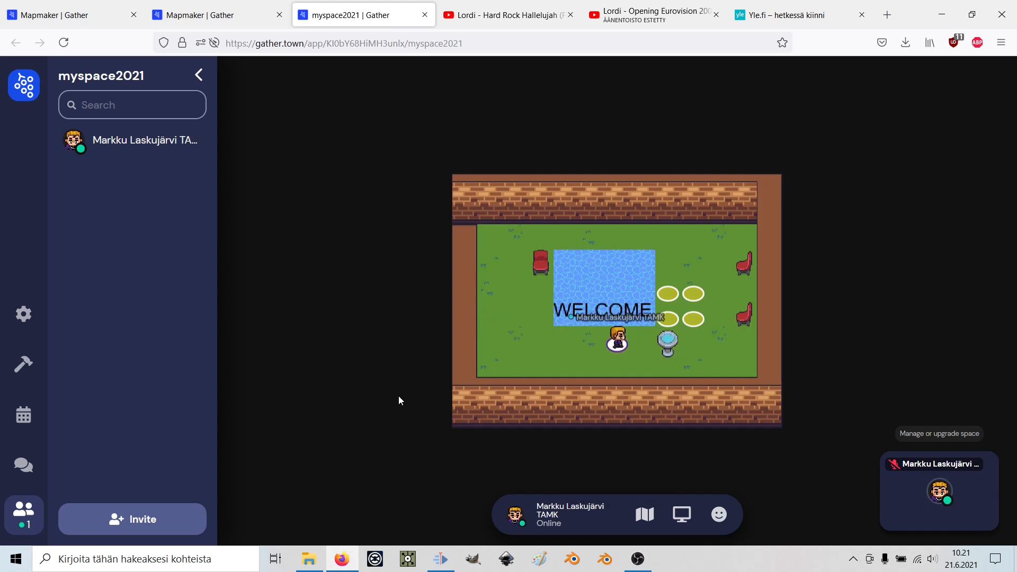
key("Right")
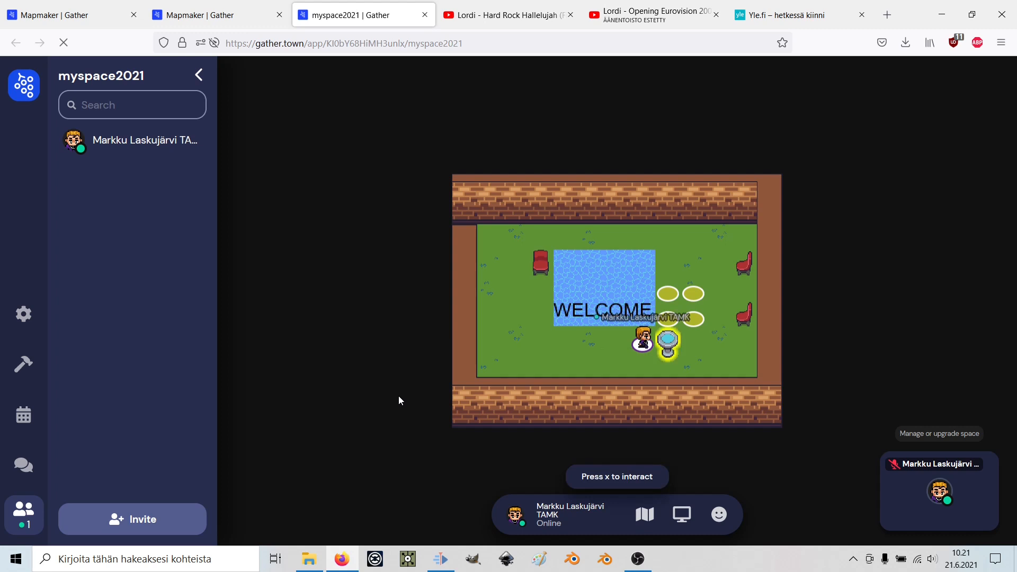
Open the birdbath's embedded yle.fi site, accept its cookies and scroll through it.
key("x")
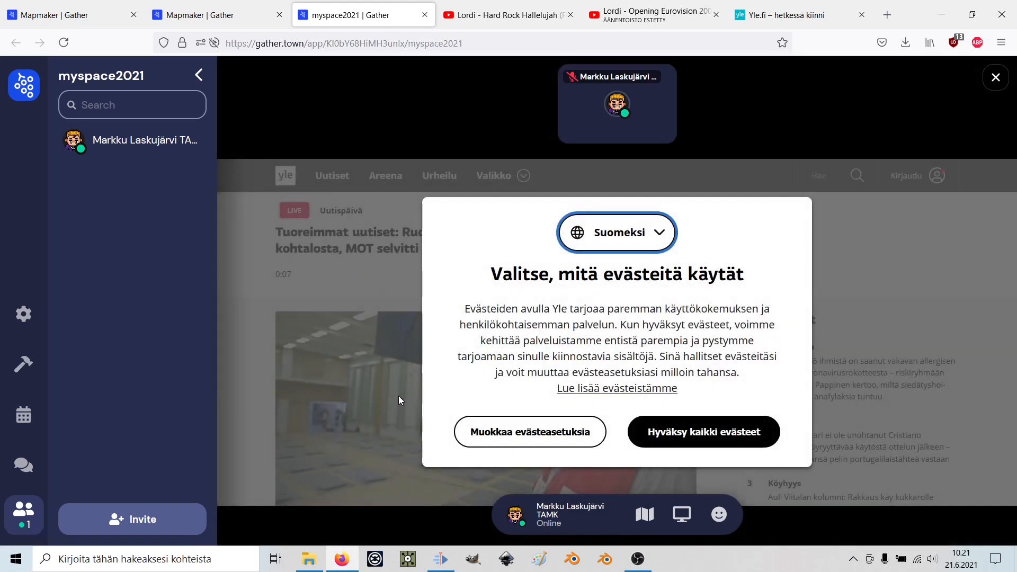
left_click(687, 433)
scroll(713, 405, "down", 12)
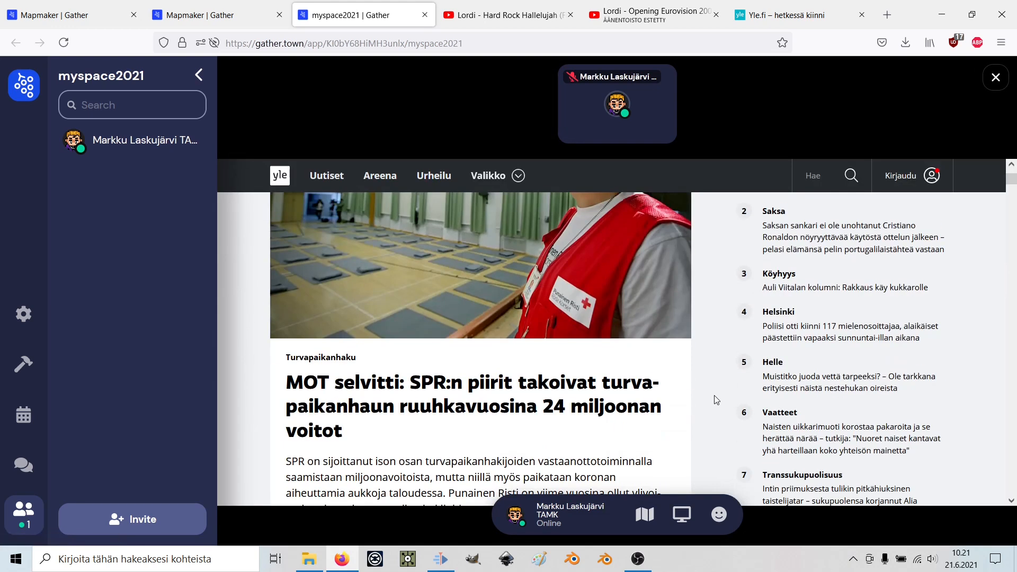
scroll(698, 399, "up", 10)
scroll(695, 399, "down", 8)
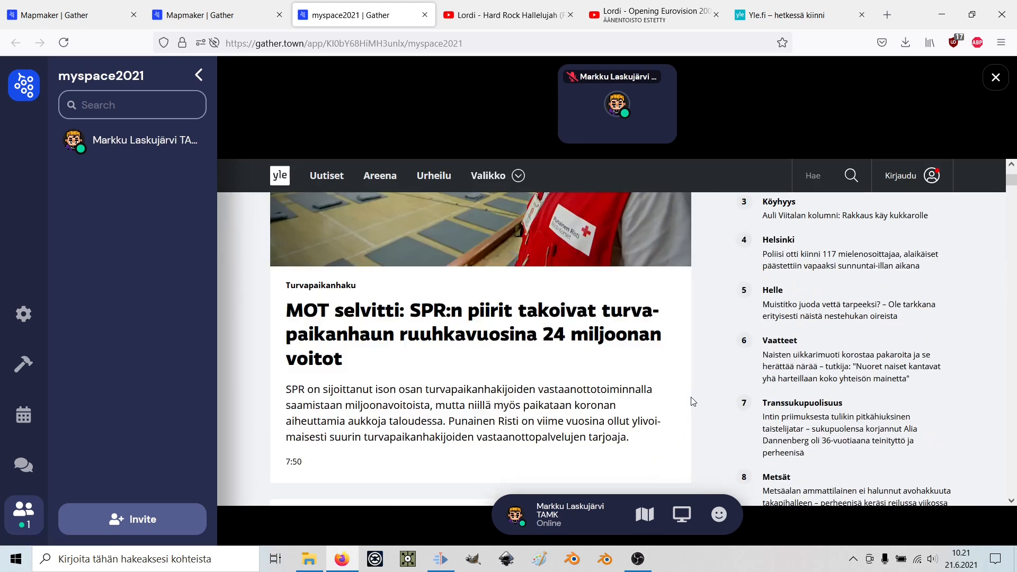
scroll(690, 403, "down", 7)
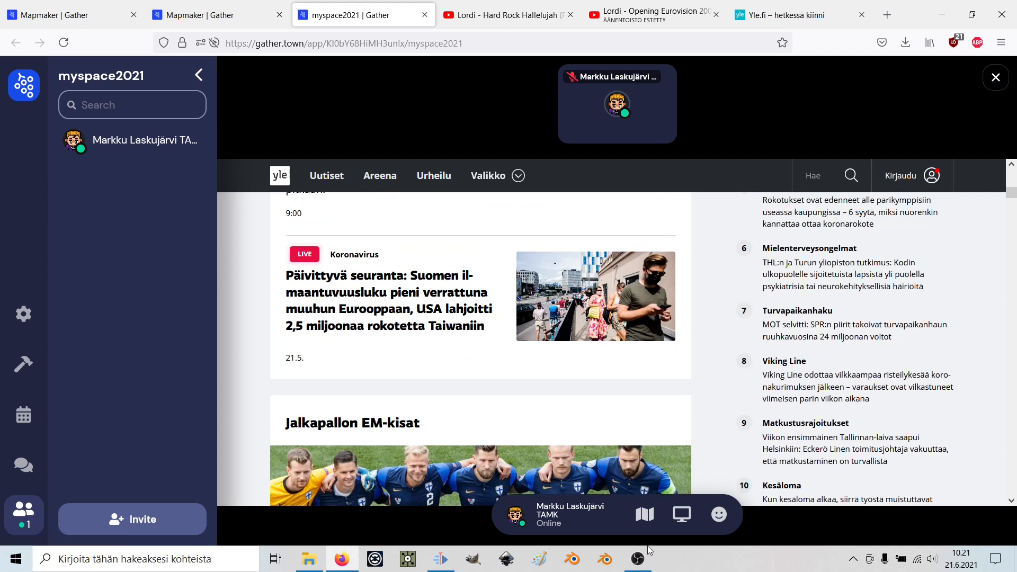
Close the yle.fi site and show the Presentation category in the object library.
left_click(996, 77)
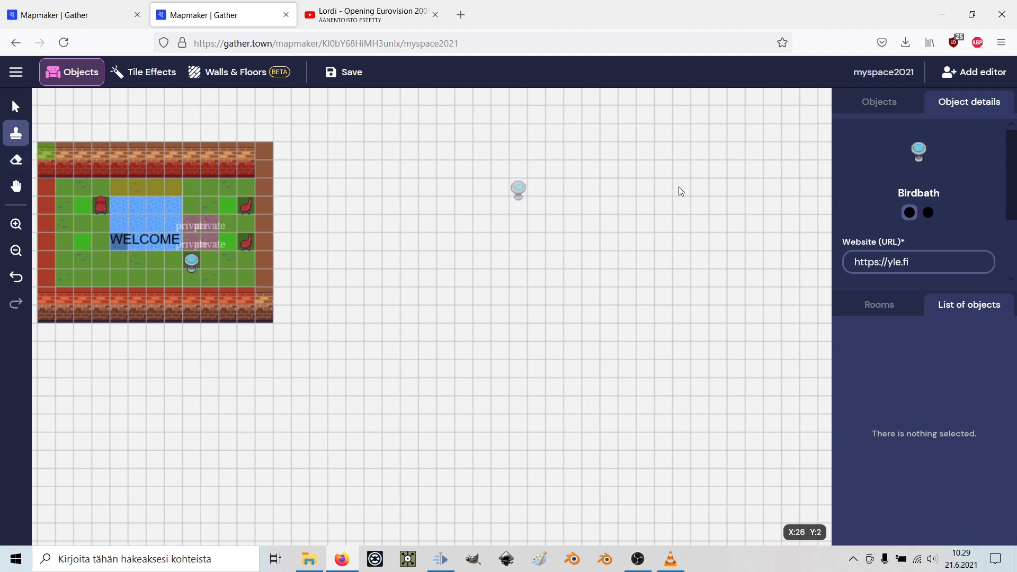
left_click(865, 110)
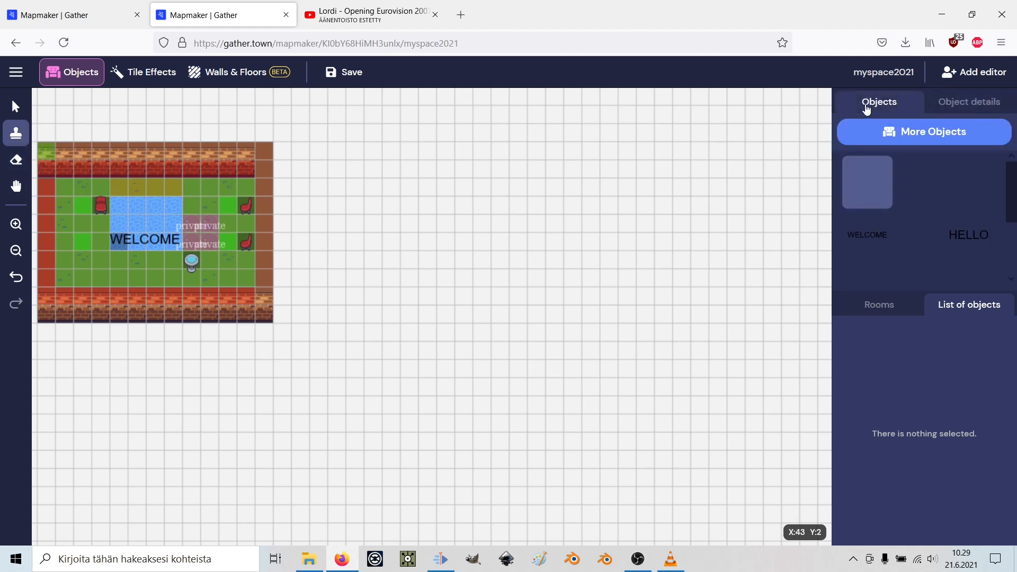
left_click(907, 130)
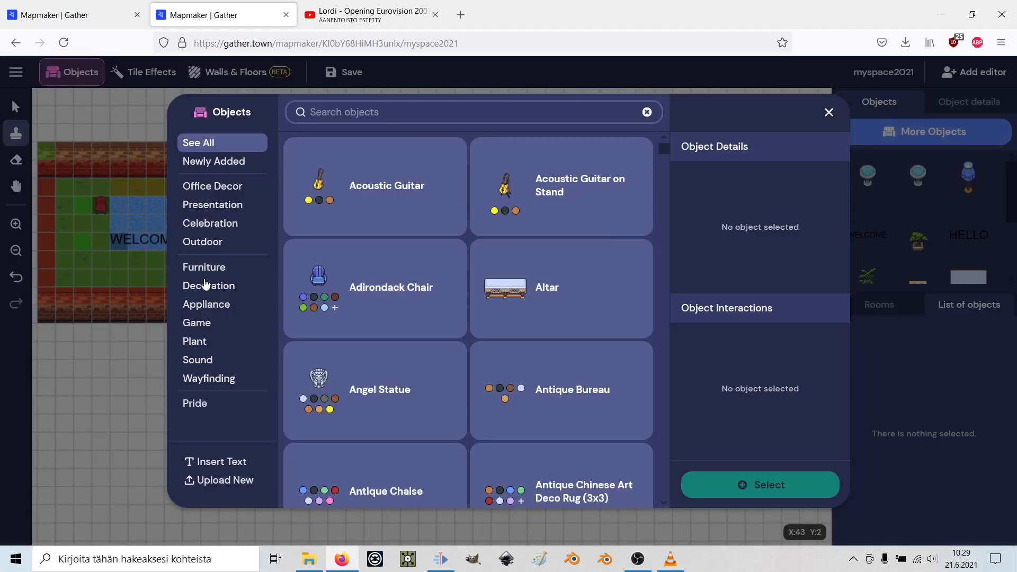
left_click(214, 212)
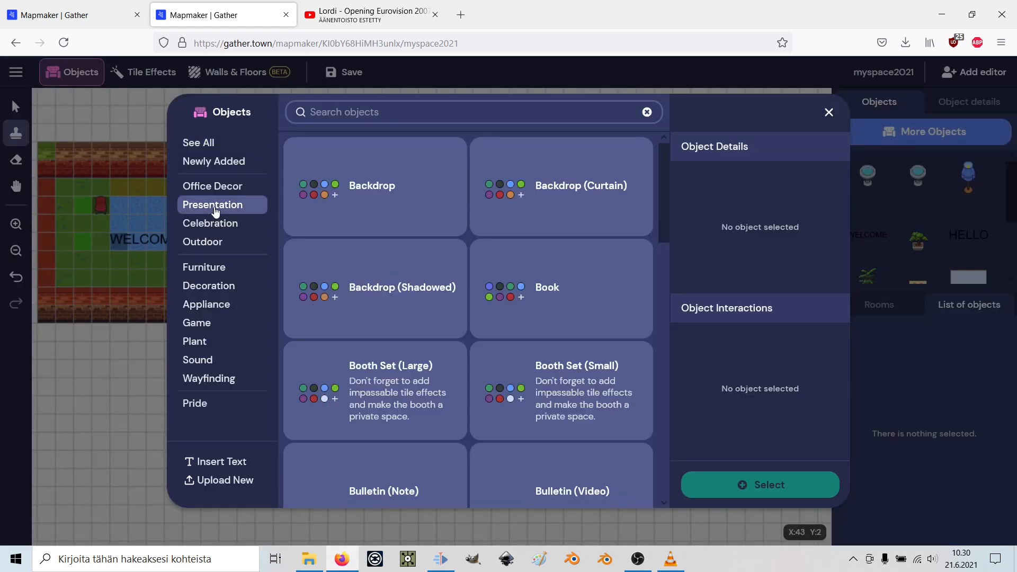
Select the plain TV and give it an Embedded video interaction.
scroll(402, 237, "down", 5)
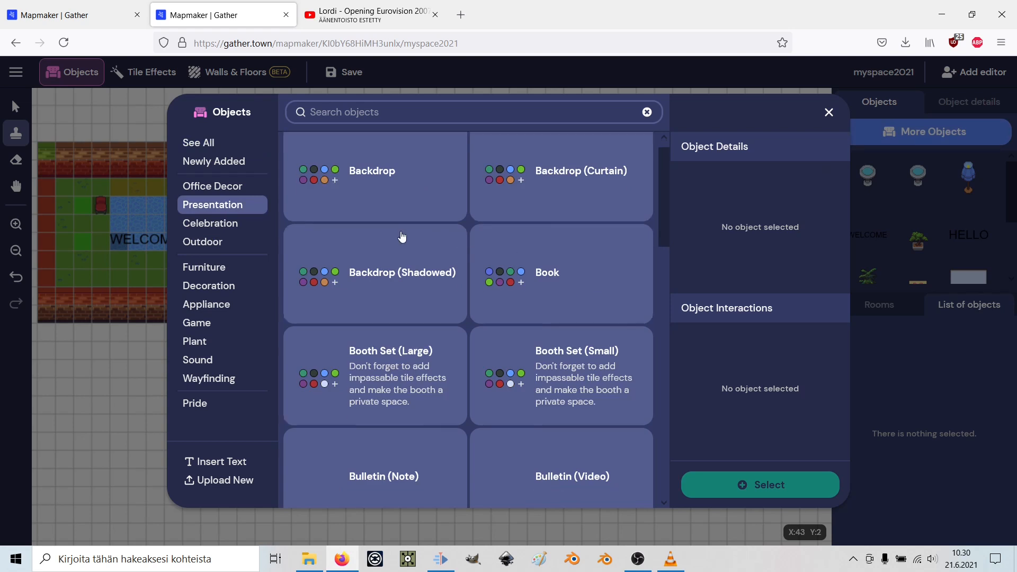
scroll(402, 237, "up", 5)
scroll(403, 237, "down", 10)
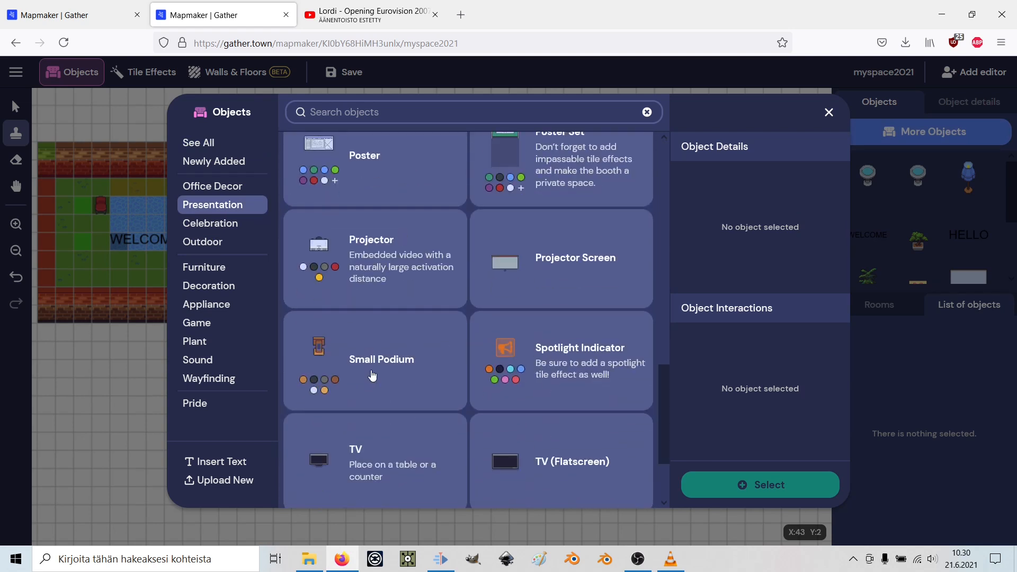
scroll(363, 389, "down", 2)
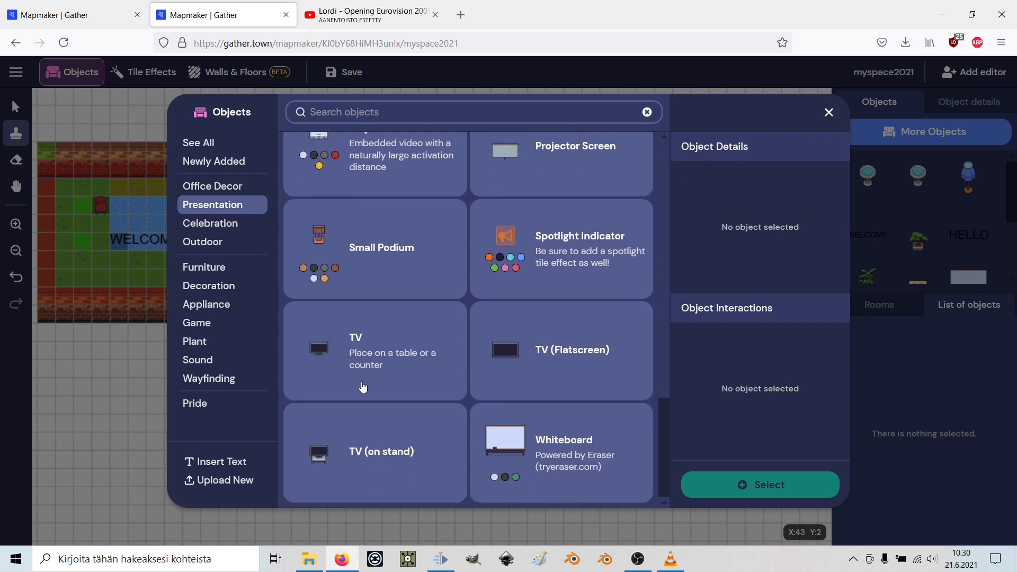
left_click(321, 354)
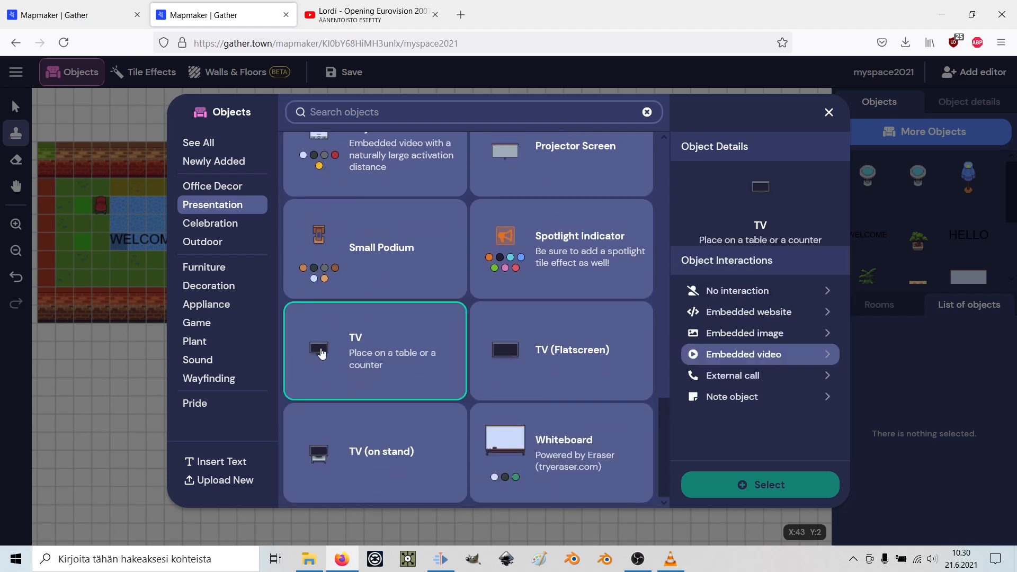
left_click(778, 358)
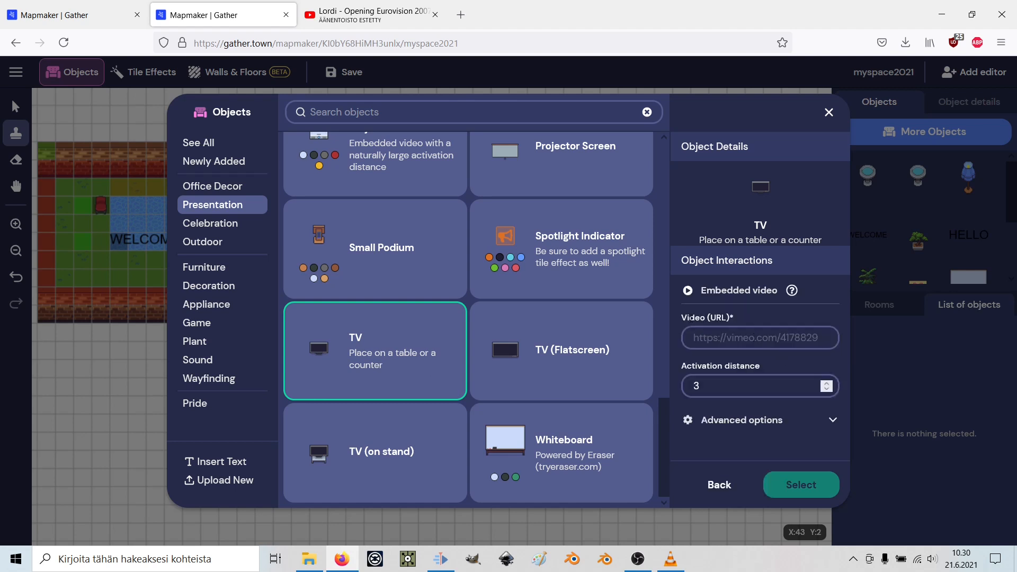
Copy the Lordi Eurovision 2007 YouTube URL and paste it into the TV's Video (URL) field.
left_click(364, 17)
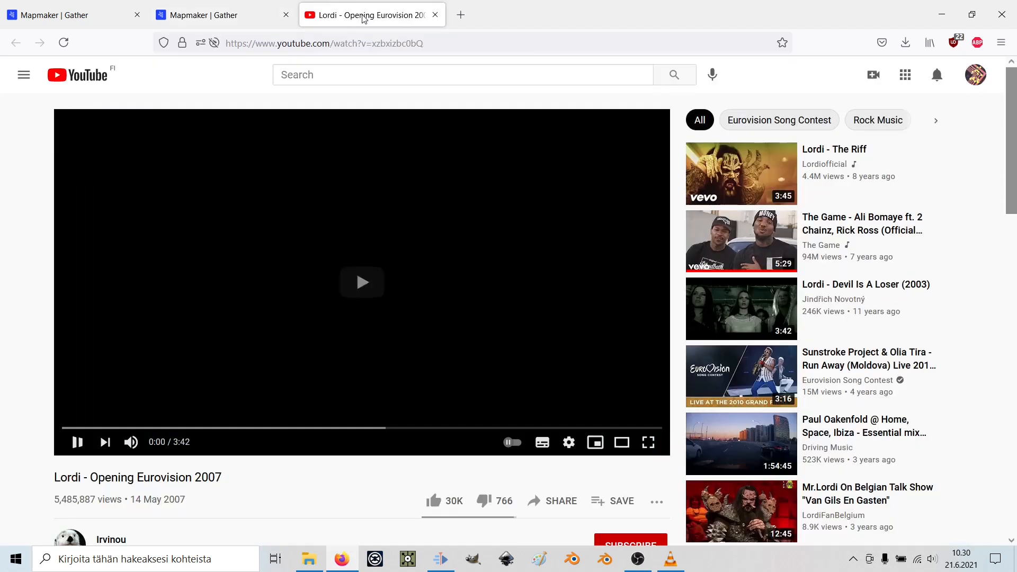
left_click(435, 44)
key("ctrl+c")
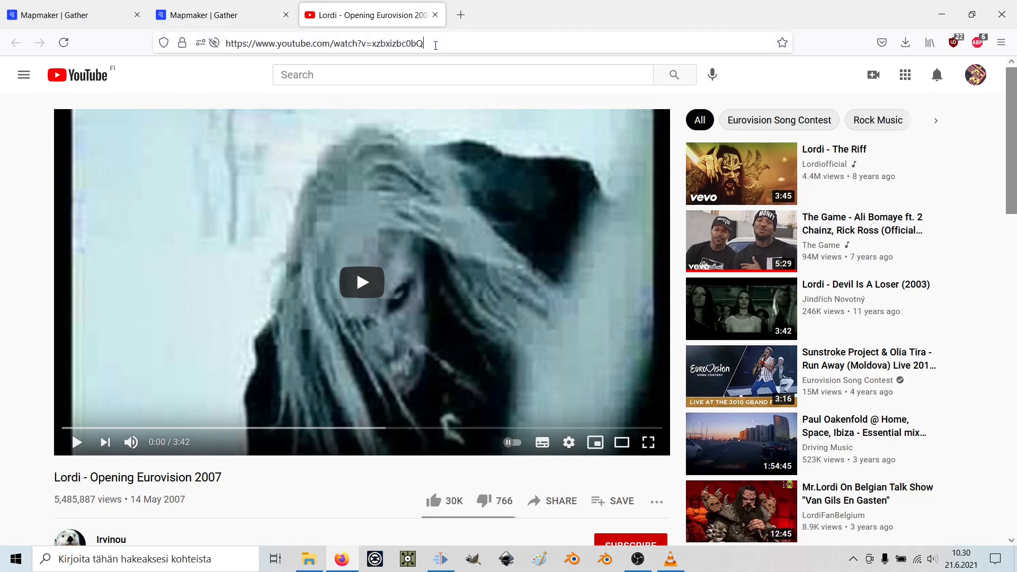
left_click(124, 48)
left_click(452, 43)
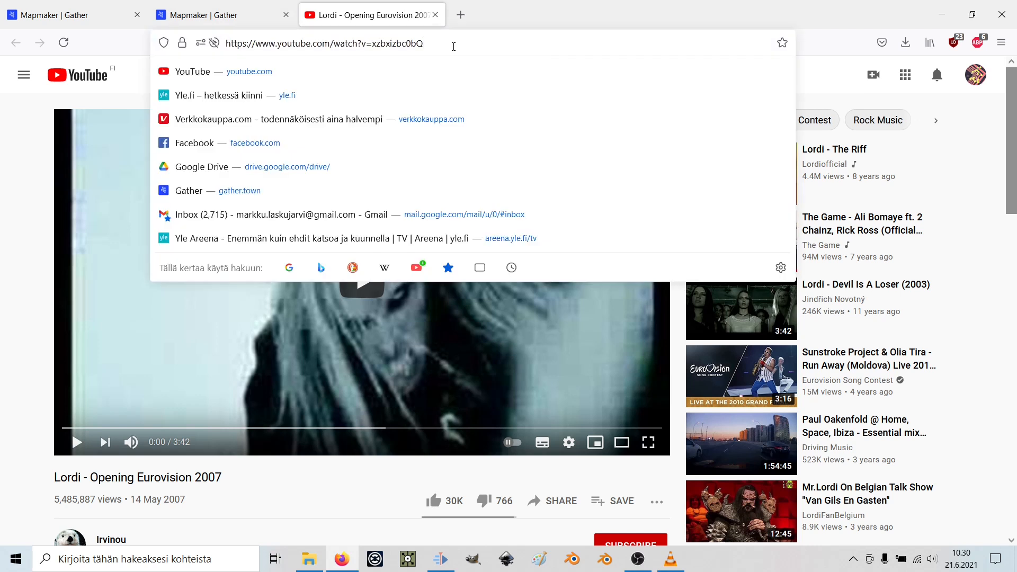
left_click(138, 45)
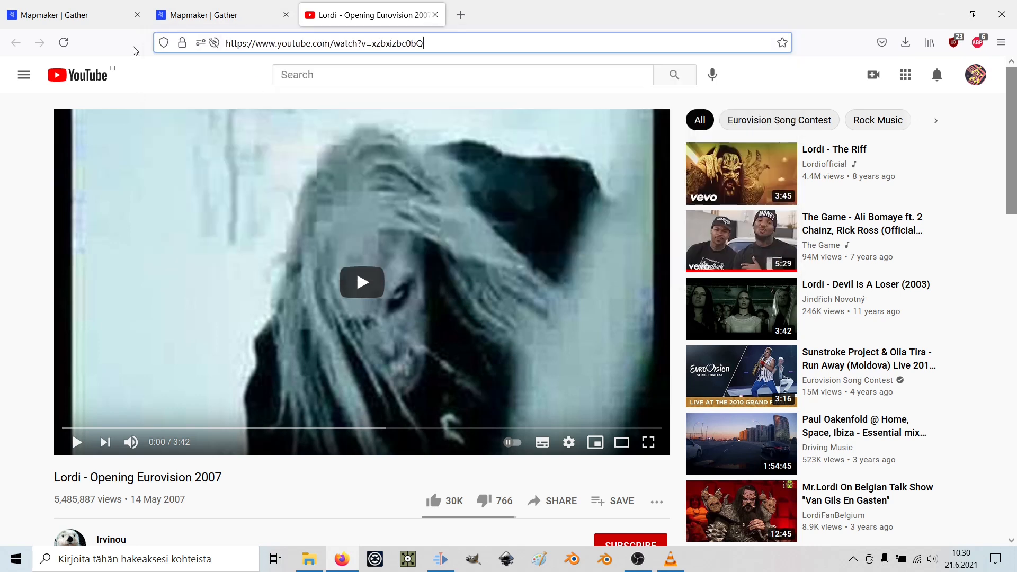
left_click(235, 18)
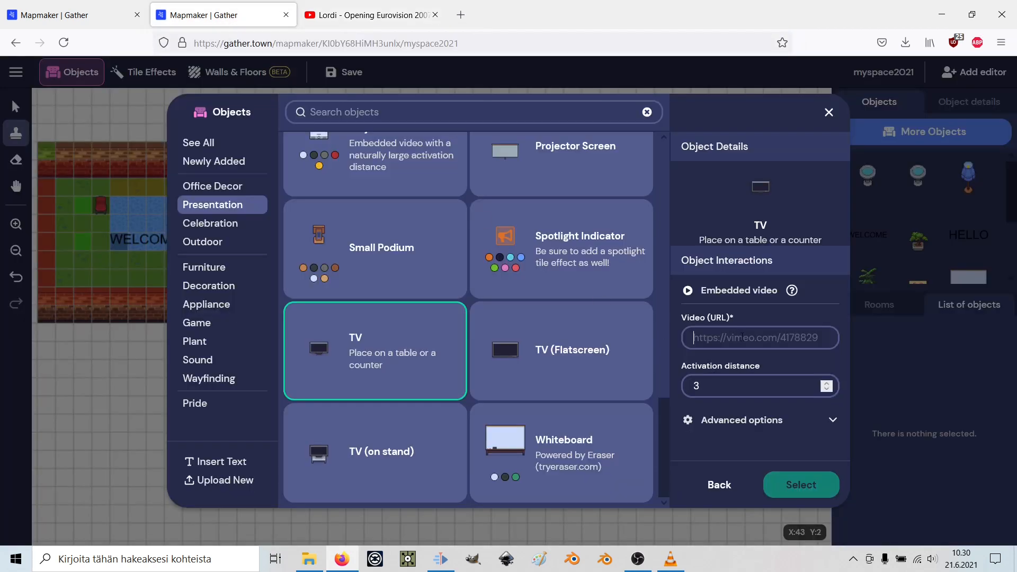
key("ctrl+v")
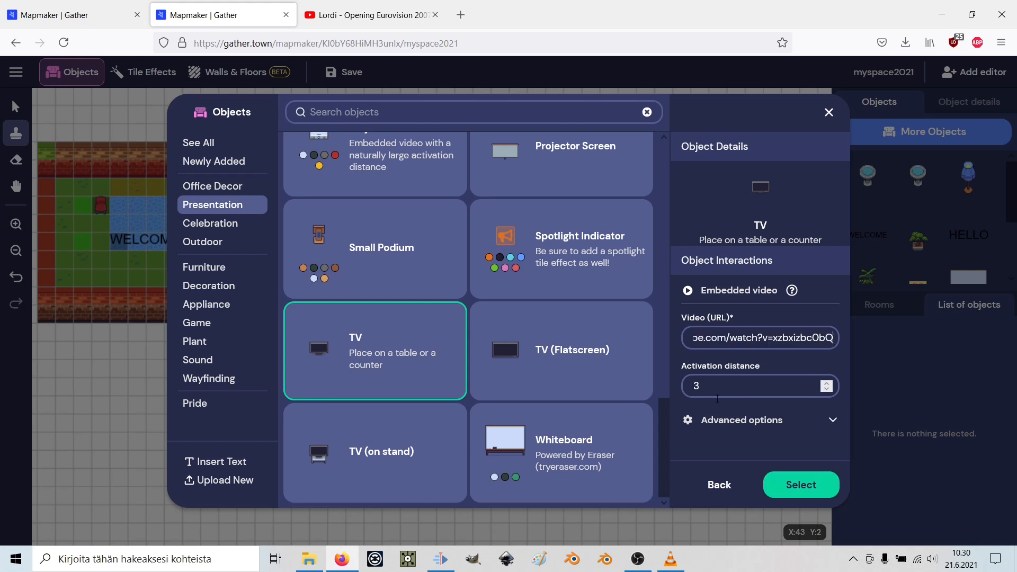
Stamp the TV in the room's lower-left area, save the map, and open the space.
left_click(801, 486)
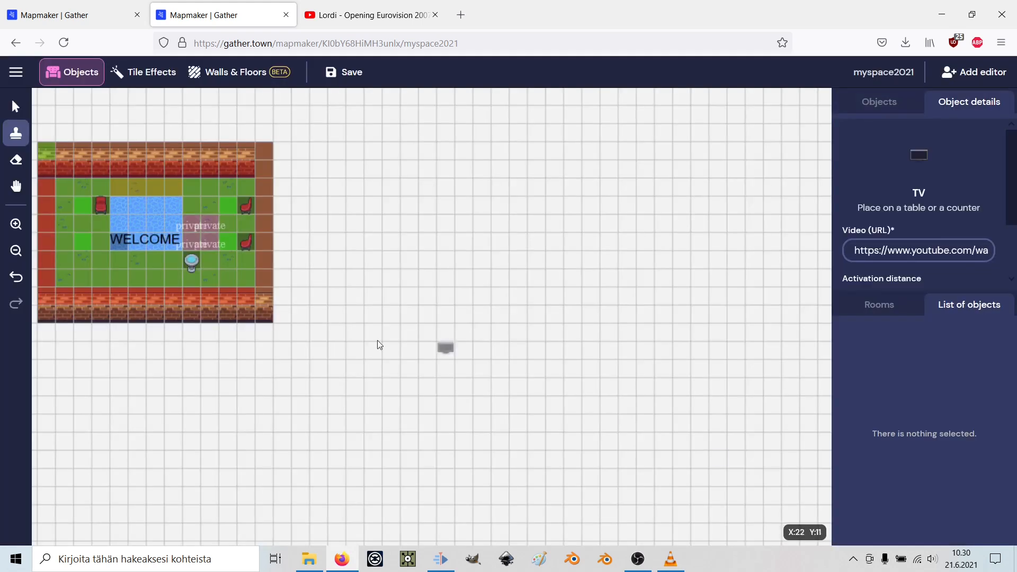
left_click(84, 264)
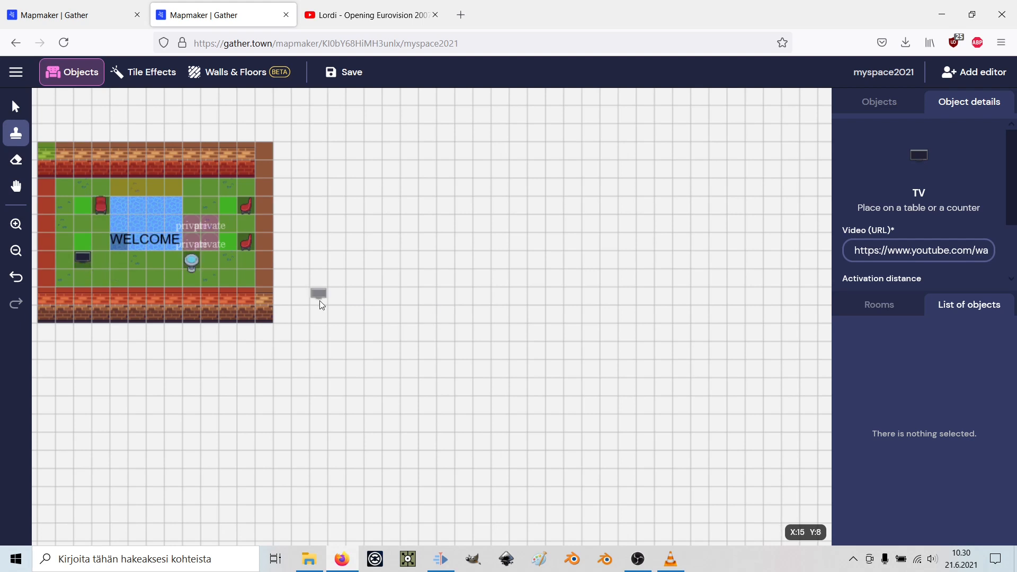
left_click(358, 72)
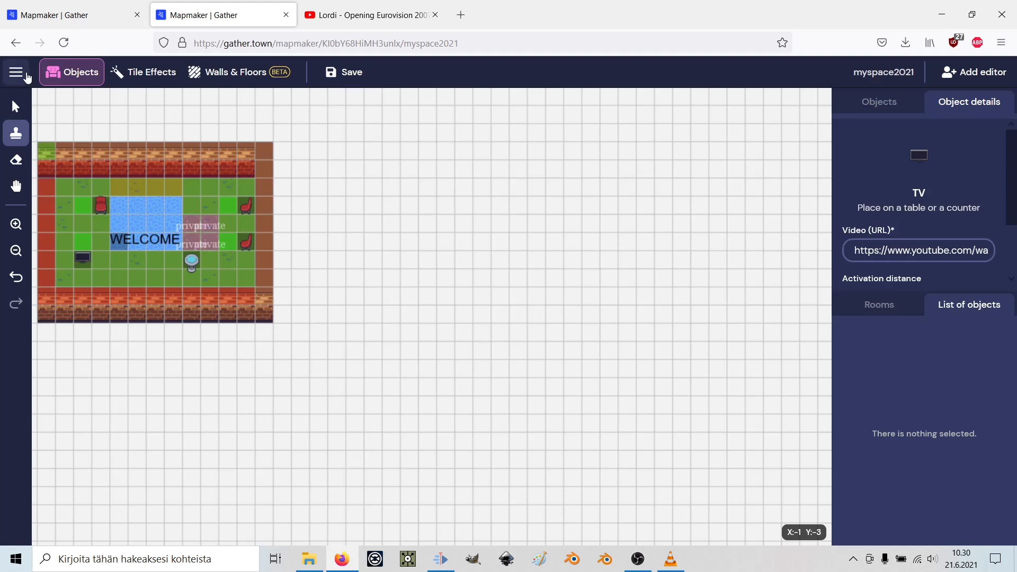
left_click(26, 77)
left_click(48, 104)
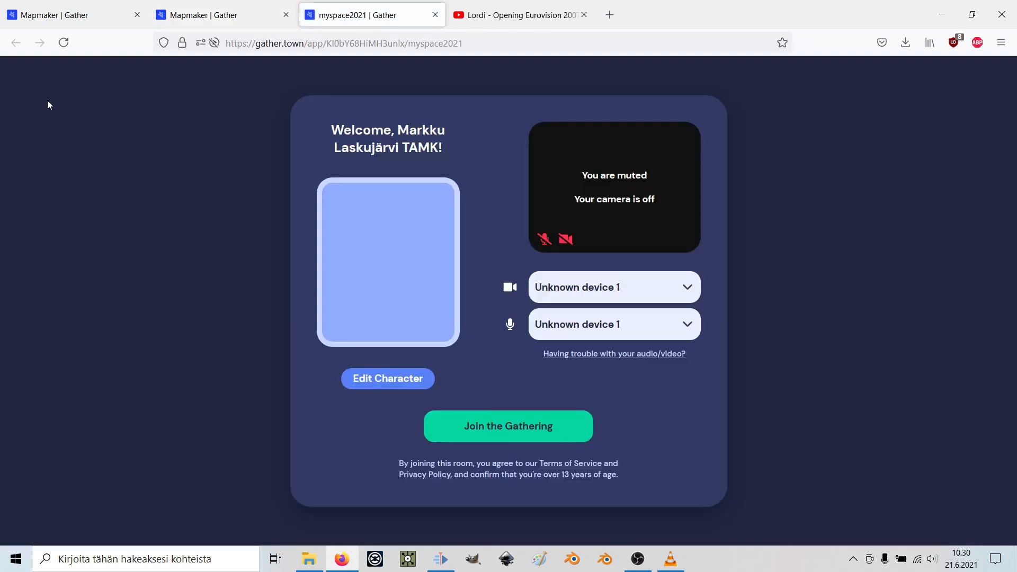
Join myspace2021, walk the avatar to the TV for the Lordi video, then close the tab.
left_click(553, 438)
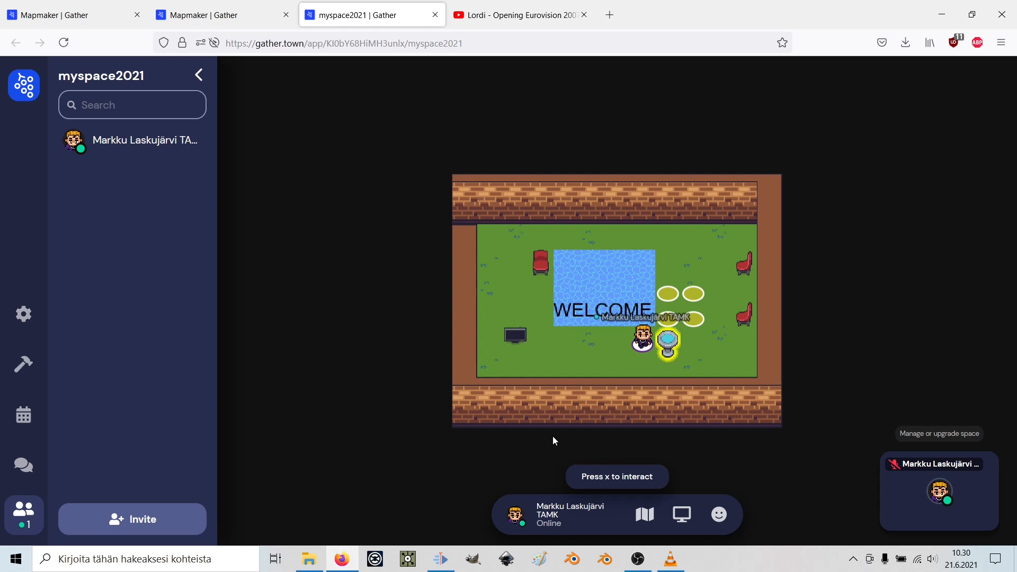
key("Down")
key("Left")
key("Left")
key("Left")
key("Left")
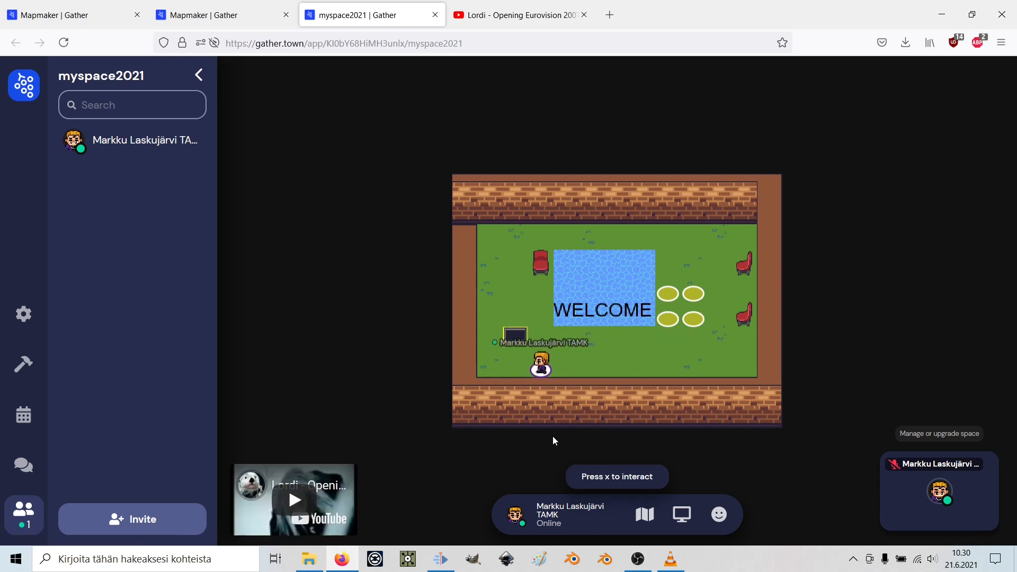
mouse_move(276, 493)
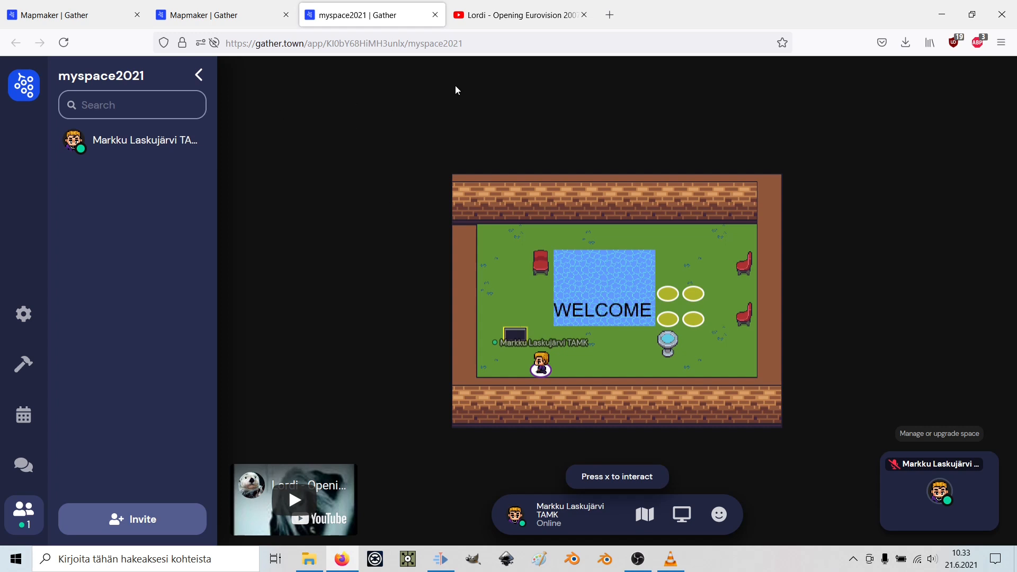
key("Left")
key("Right")
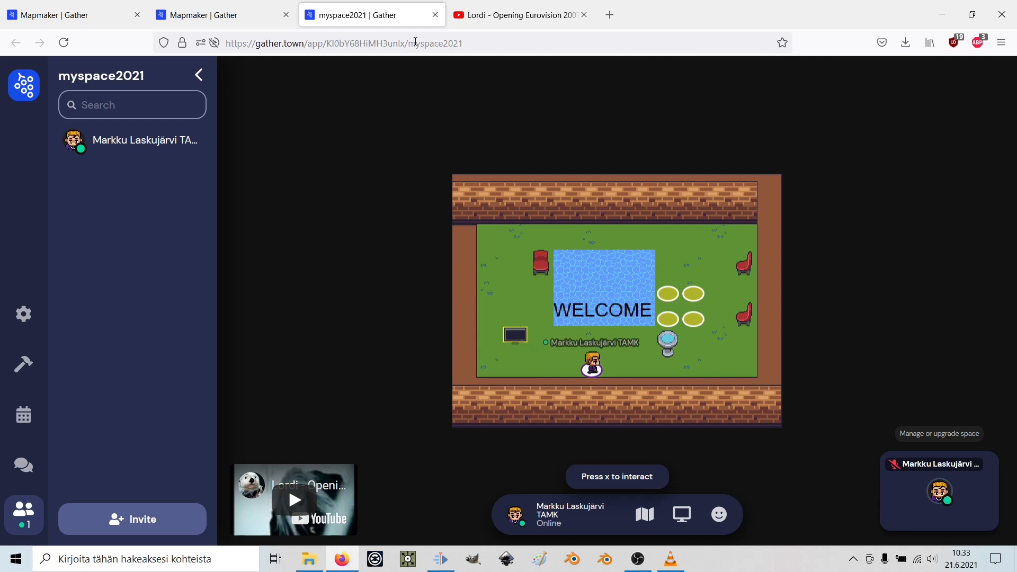
left_click(435, 15)
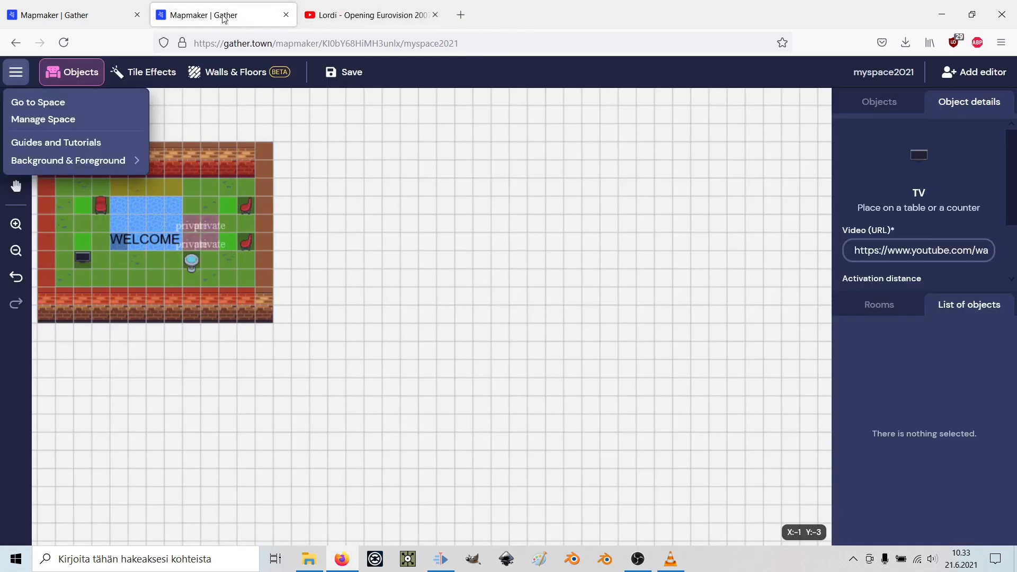
Go from the editor's main options to the object library's Upload New pane.
left_click(13, 78)
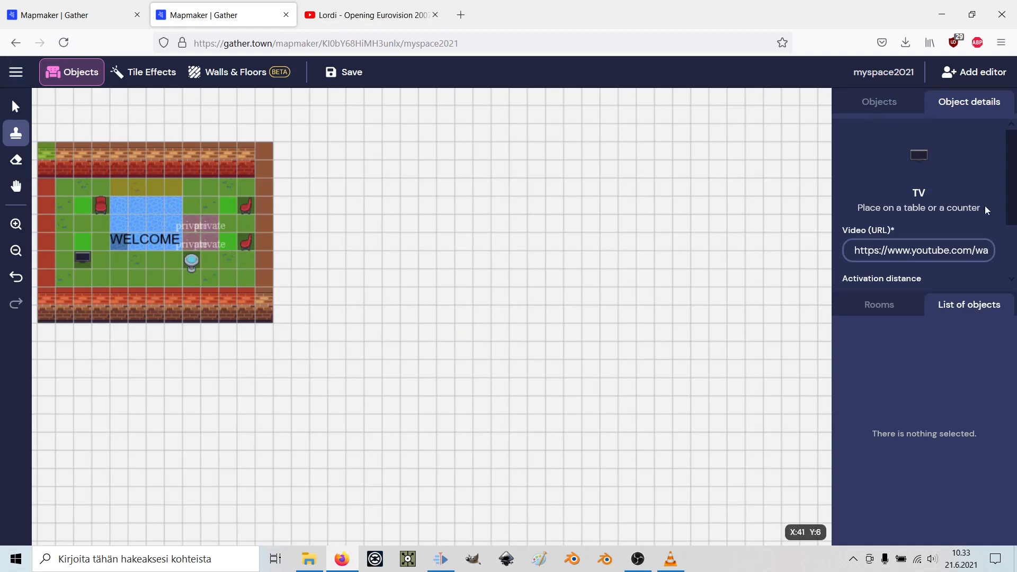
left_click(900, 104)
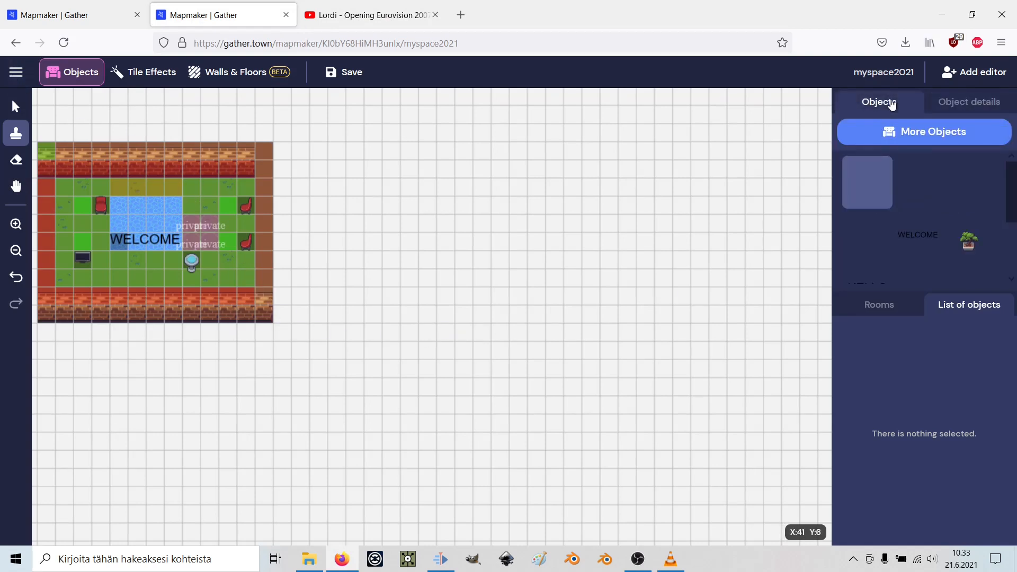
left_click(915, 139)
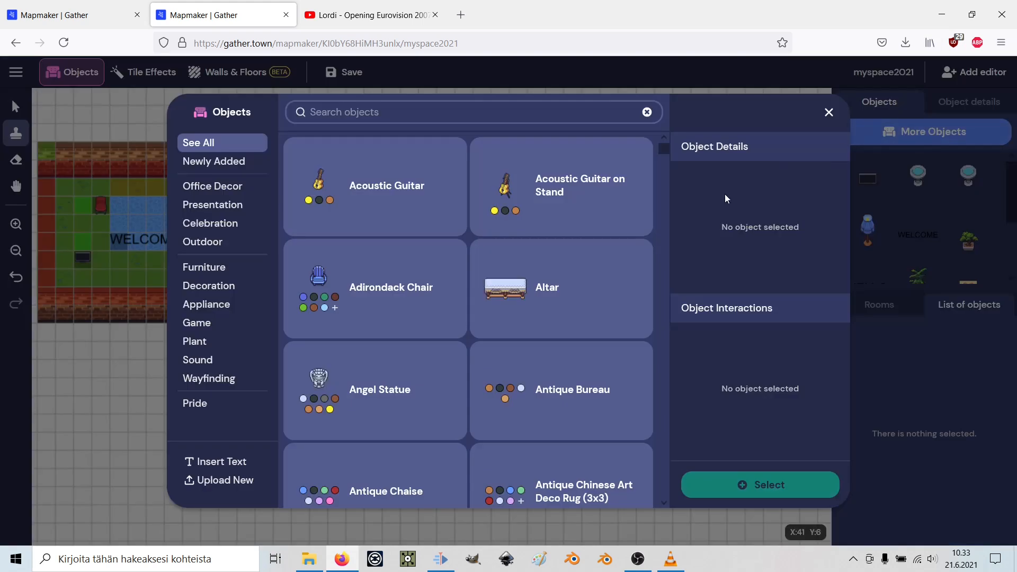
left_click(220, 488)
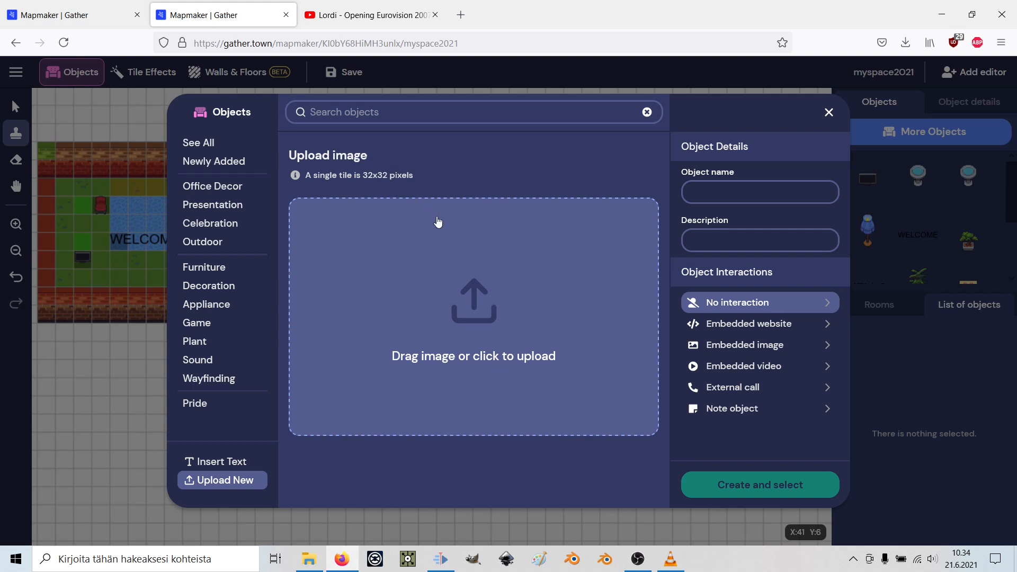
Open Paint and resize the new canvas to 32 × 32 pixels, then zoom in.
left_click(538, 565)
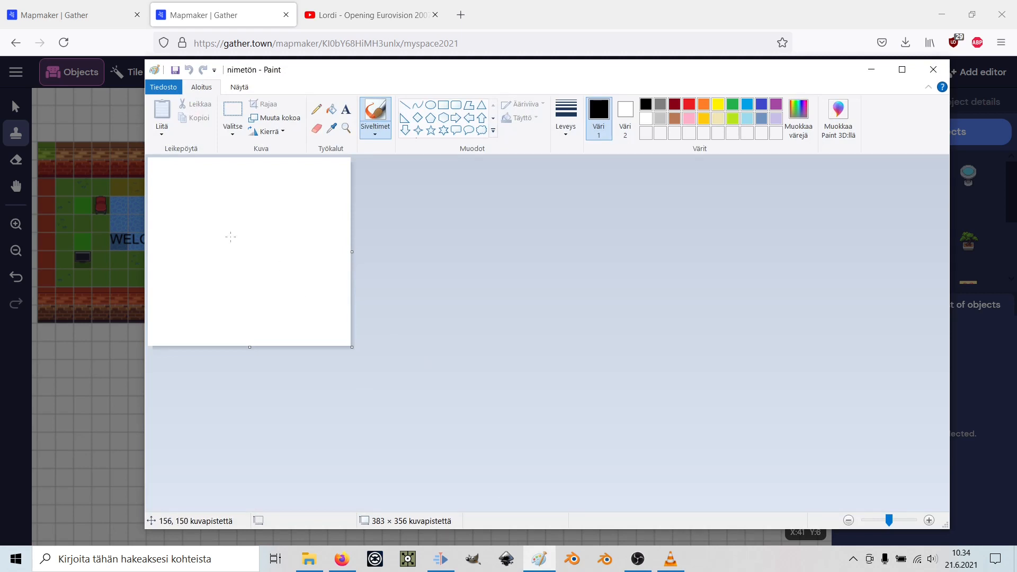
left_click(165, 88)
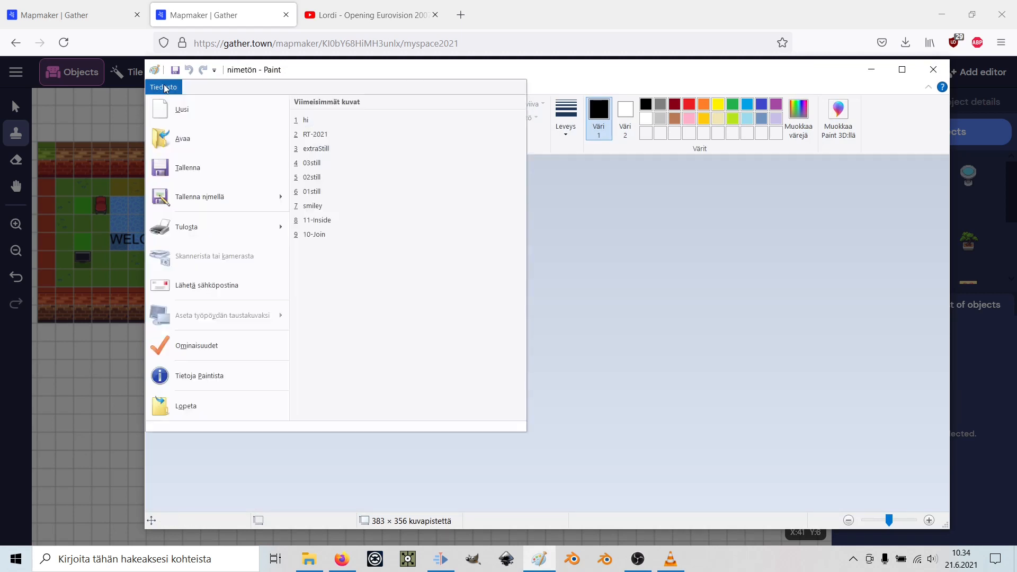
left_click(220, 346)
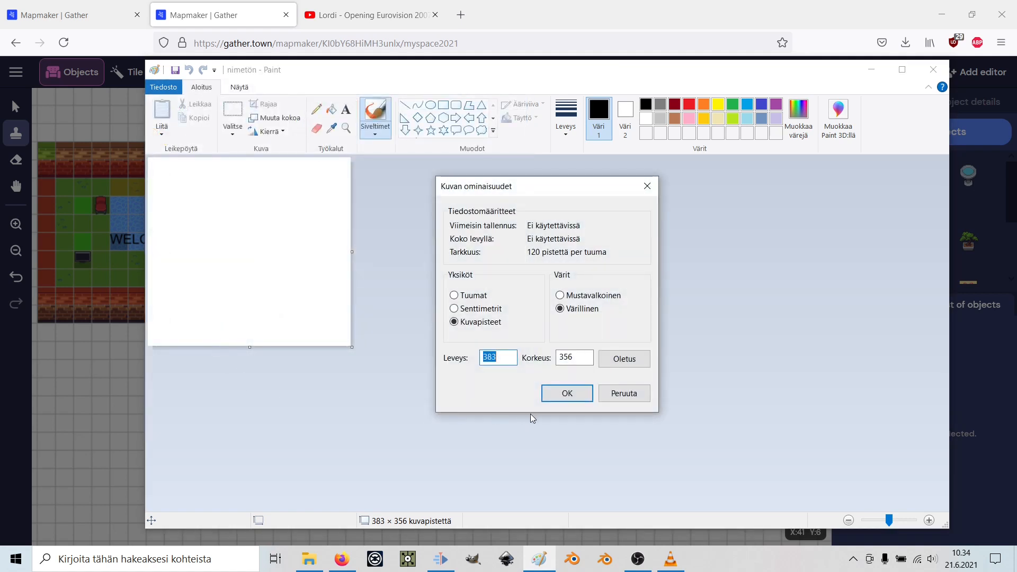
type("32")
left_click_drag(577, 357, 529, 360)
type("32")
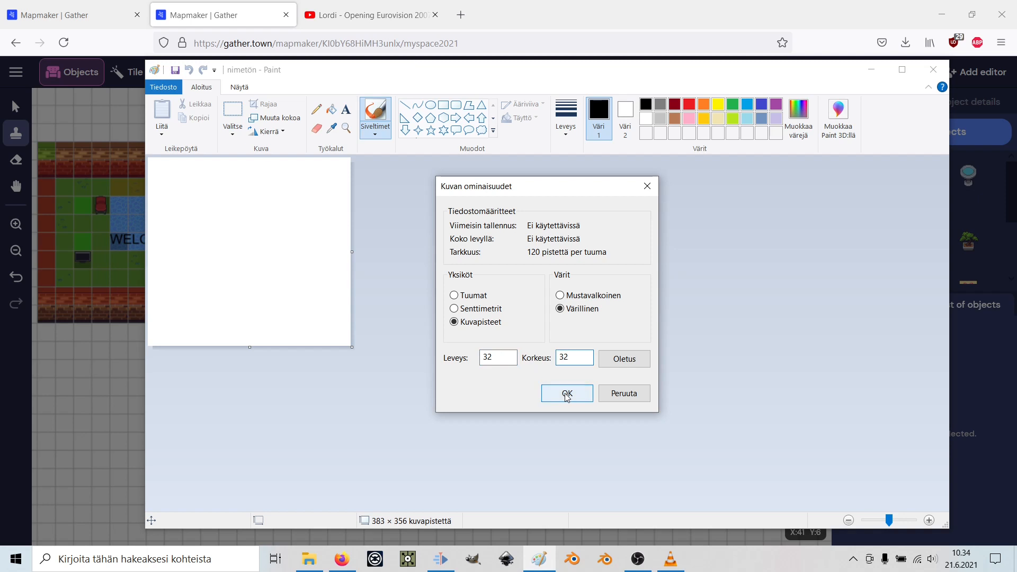
left_click(566, 394)
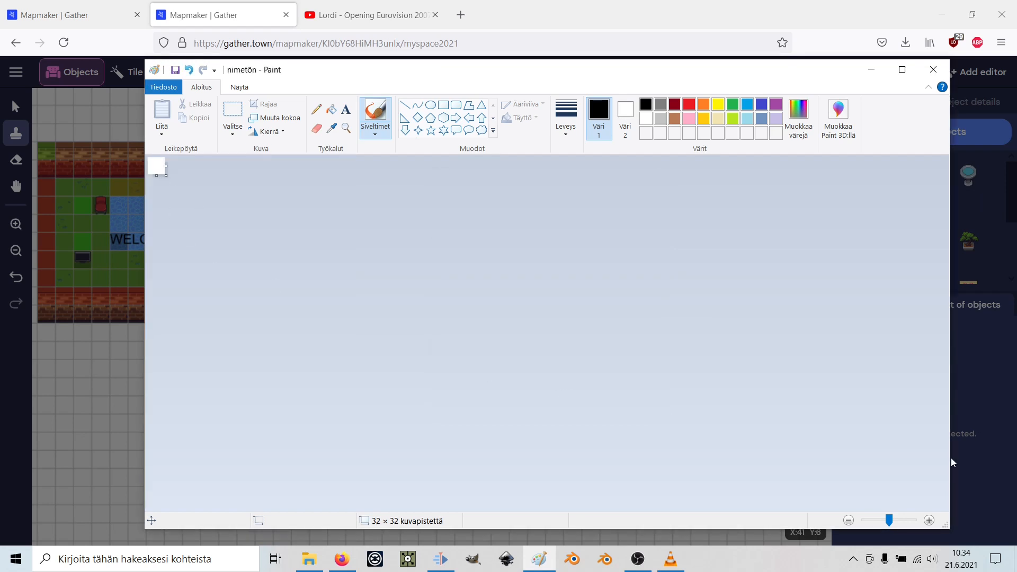
left_click_drag(897, 523, 912, 524)
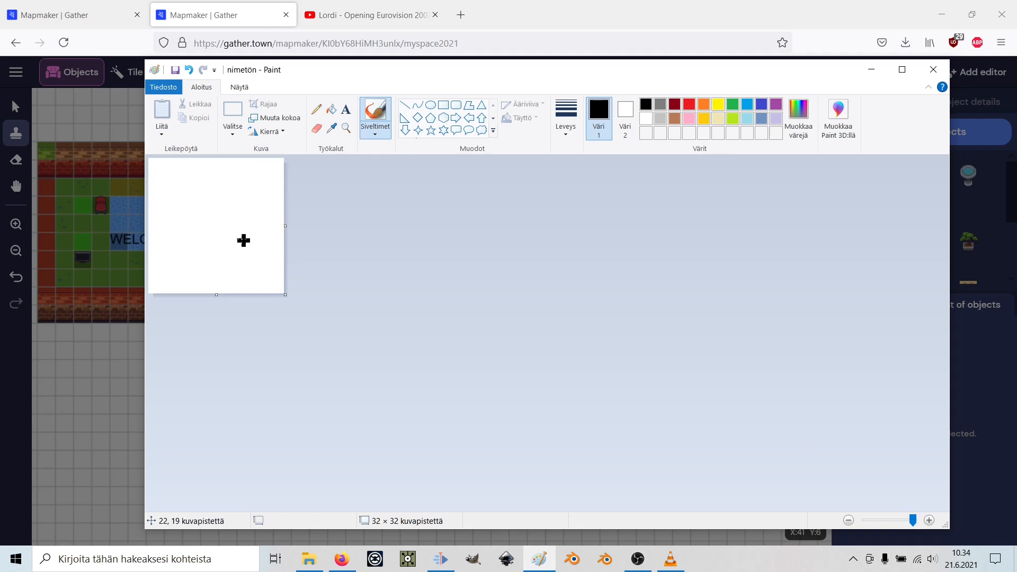
Fill the whole 32×32 canvas with black.
left_click(720, 105)
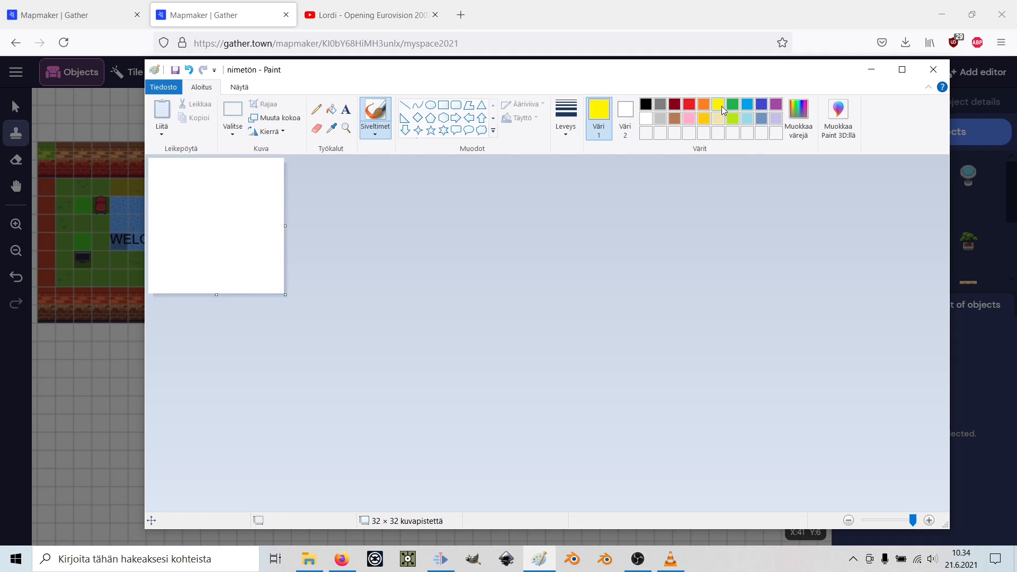
left_click(645, 104)
left_click(331, 109)
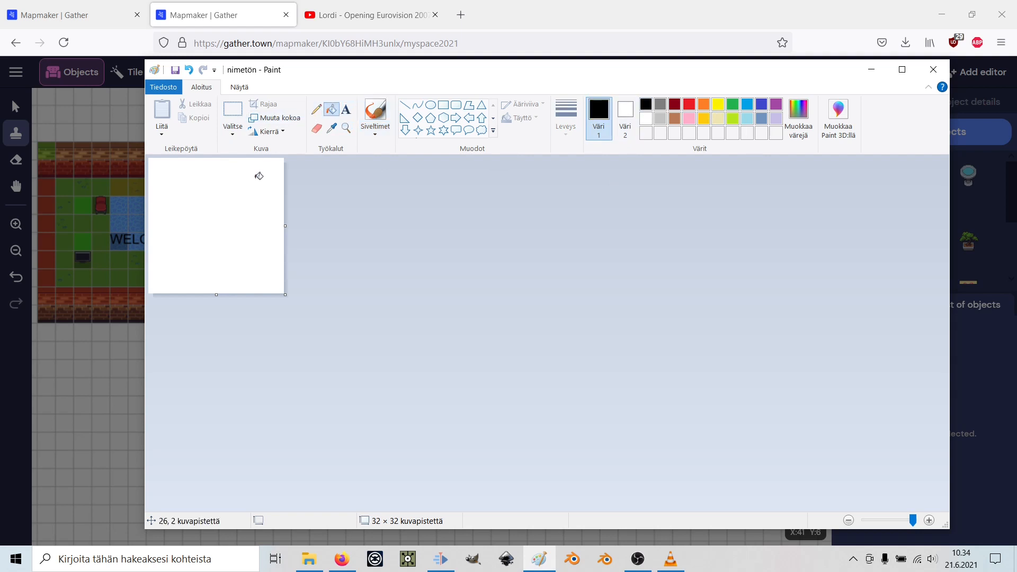
left_click(249, 200)
Draw a large yellow circle and fill its inside with yellow.
left_click(430, 104)
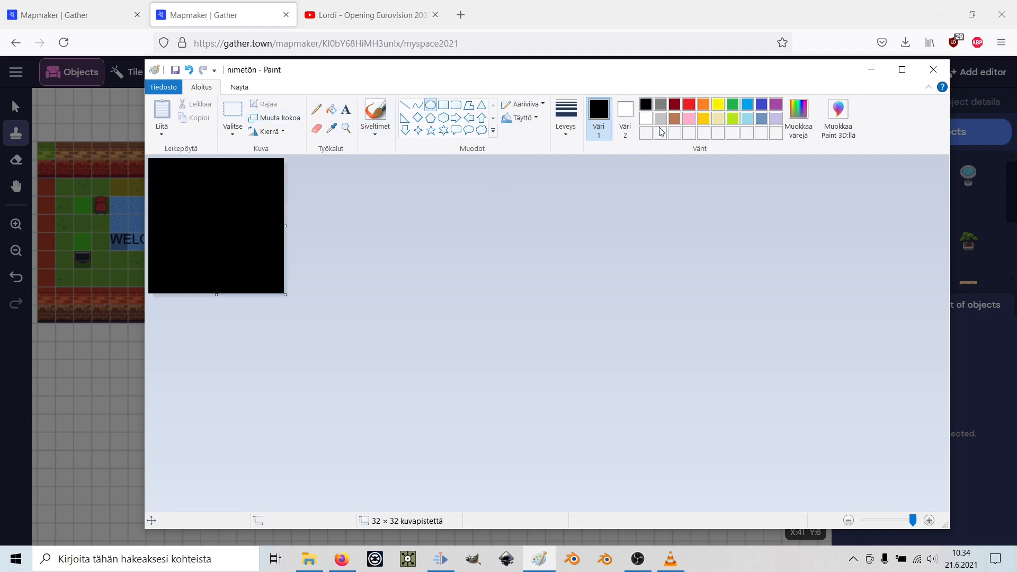
left_click(717, 108)
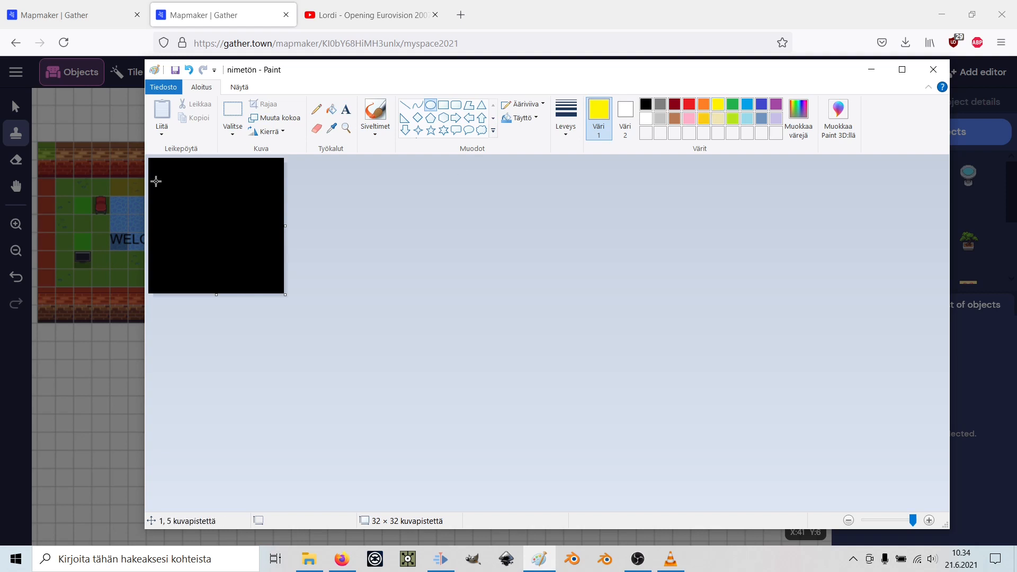
left_click_drag(153, 169, 272, 282)
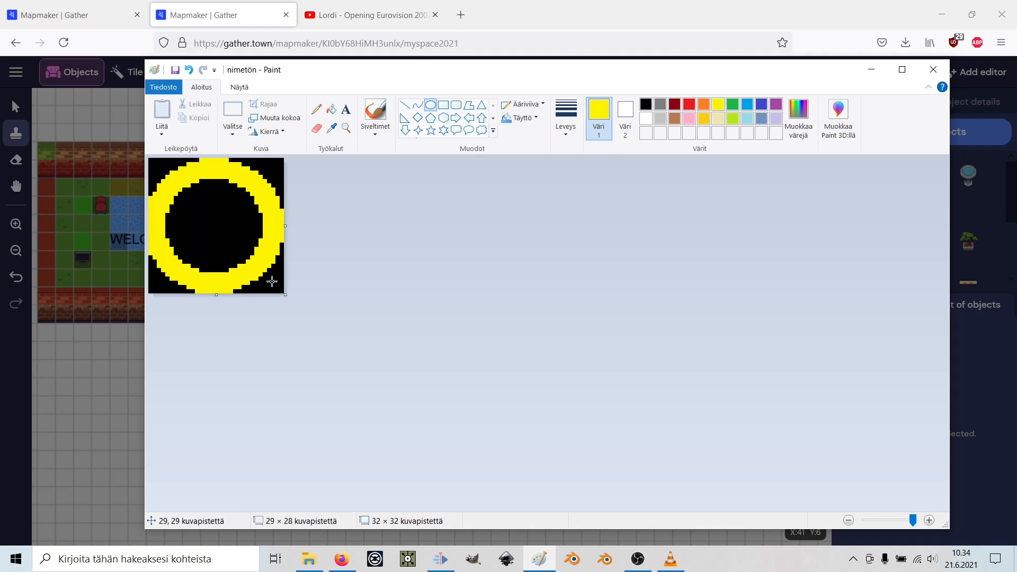
left_click(331, 109)
left_click(229, 226)
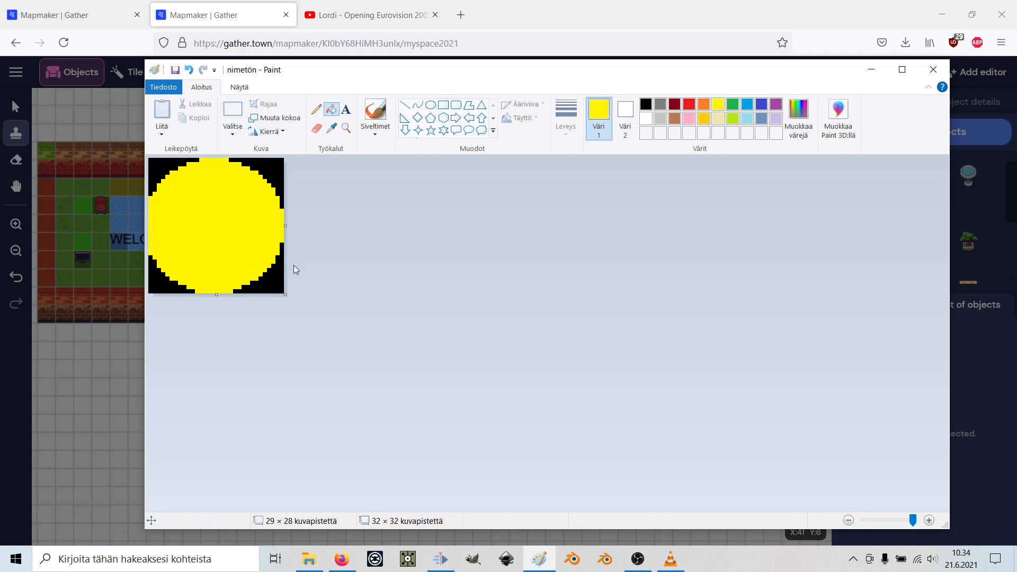
Draw black eyes and a curved smile on the face with the Pencil.
left_click(316, 109)
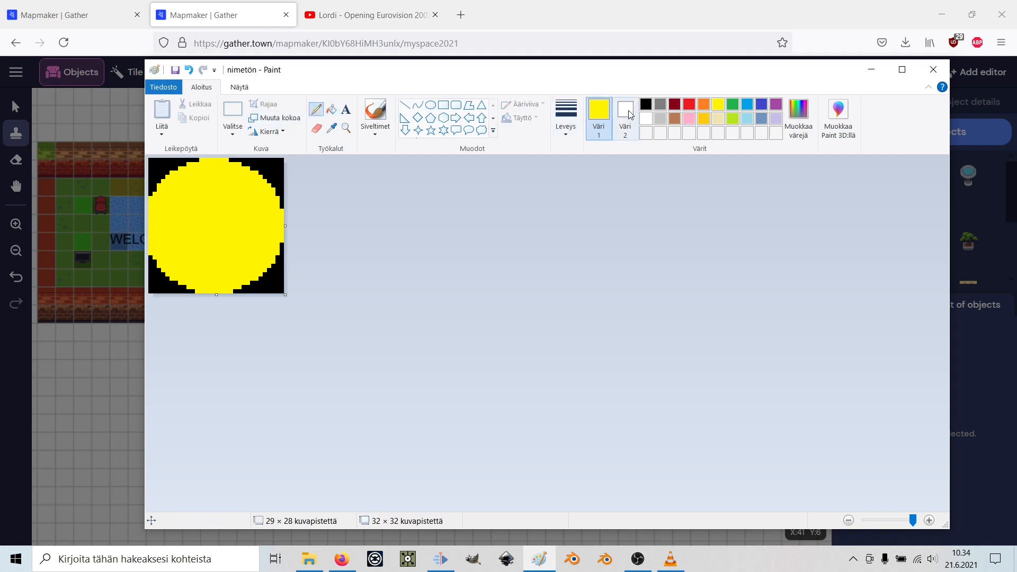
left_click(647, 104)
left_click_drag(193, 186, 240, 199)
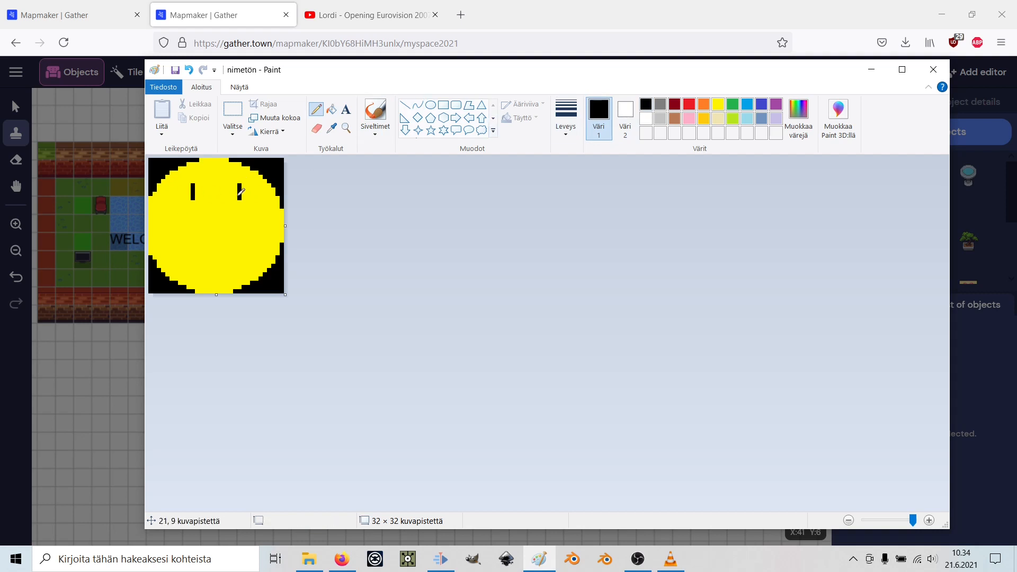
mouse_move(163, 227)
left_mouse_down()
mouse_move(207, 253)
mouse_move(276, 229)
left_mouse_up()
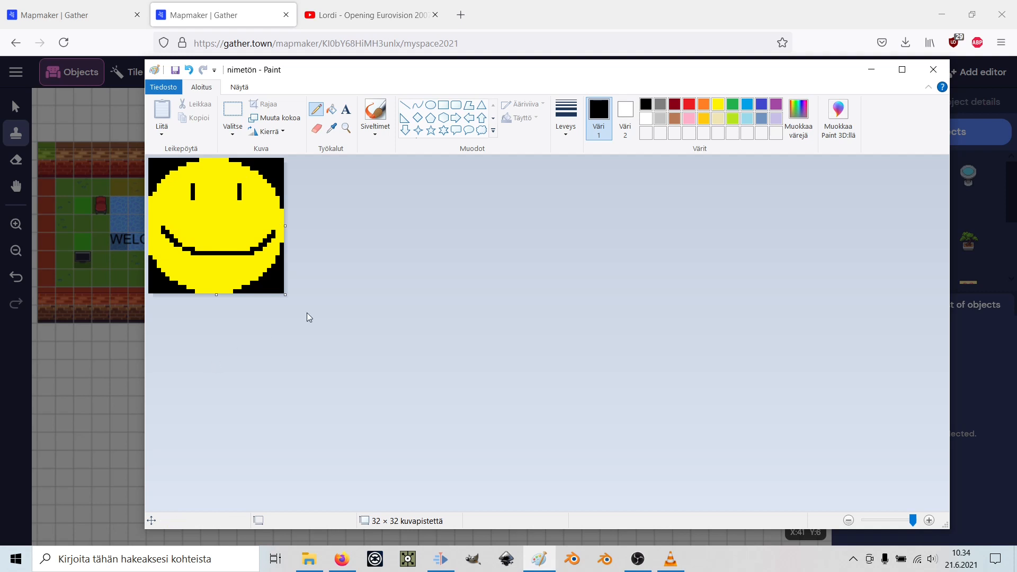
left_click(168, 87)
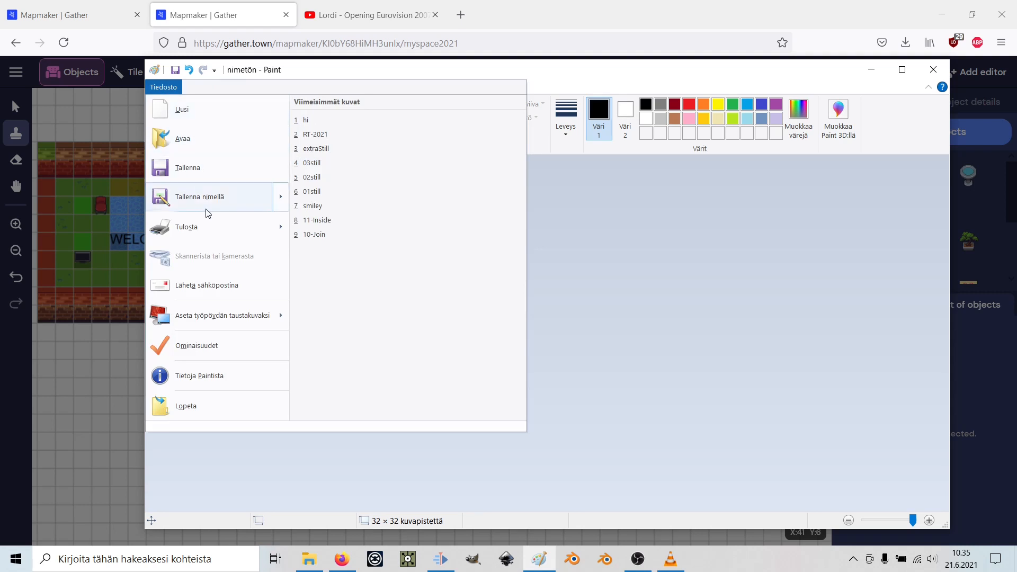
Save the drawing to the Desktop as the PNG file smiley2.
mouse_move(211, 208)
left_click(267, 196)
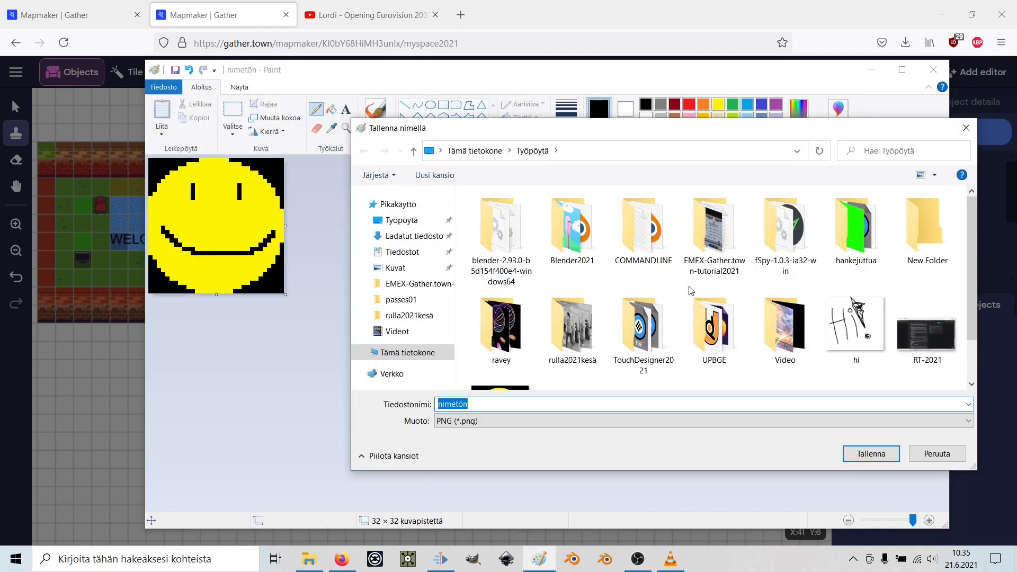
type("s")
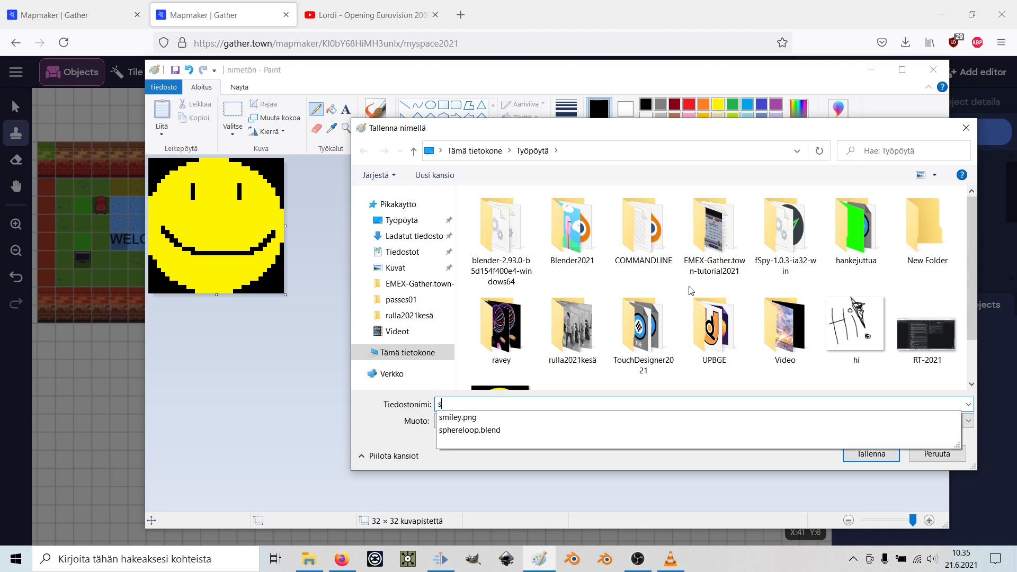
type("miley2")
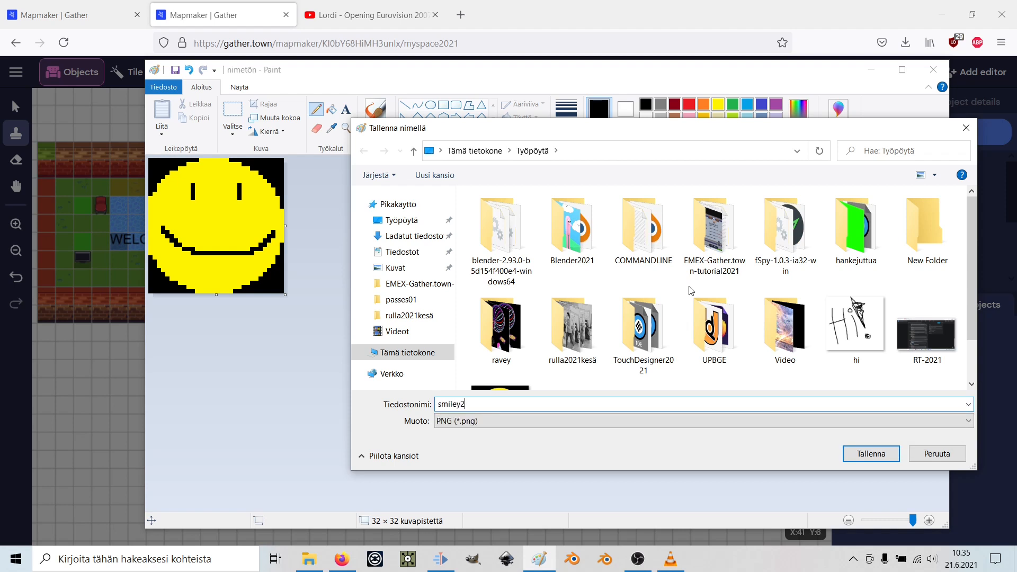
left_click(870, 456)
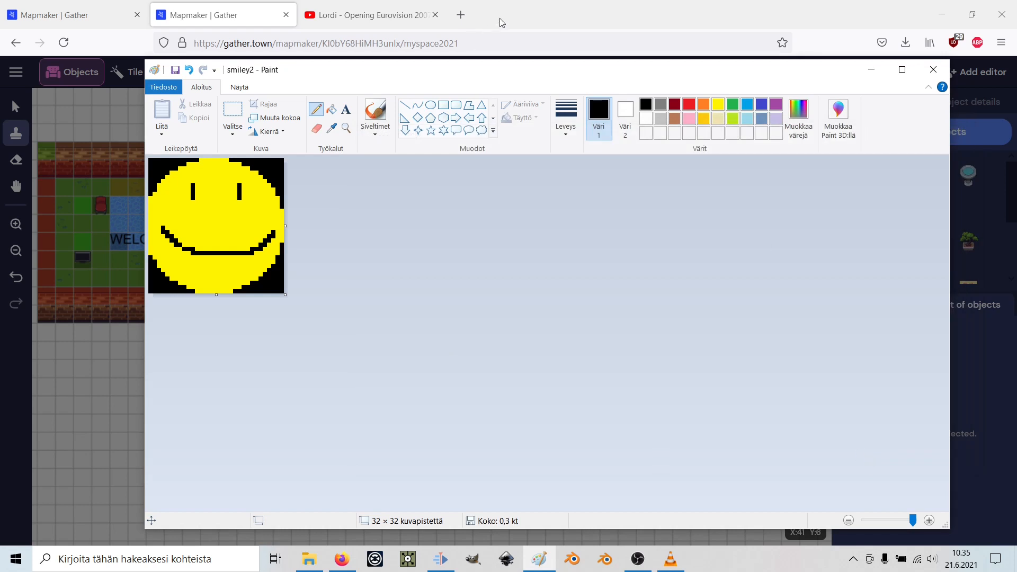
Drag smiley2.png from the Desktop in File Explorer into Gather's upload image area.
left_click(549, 11)
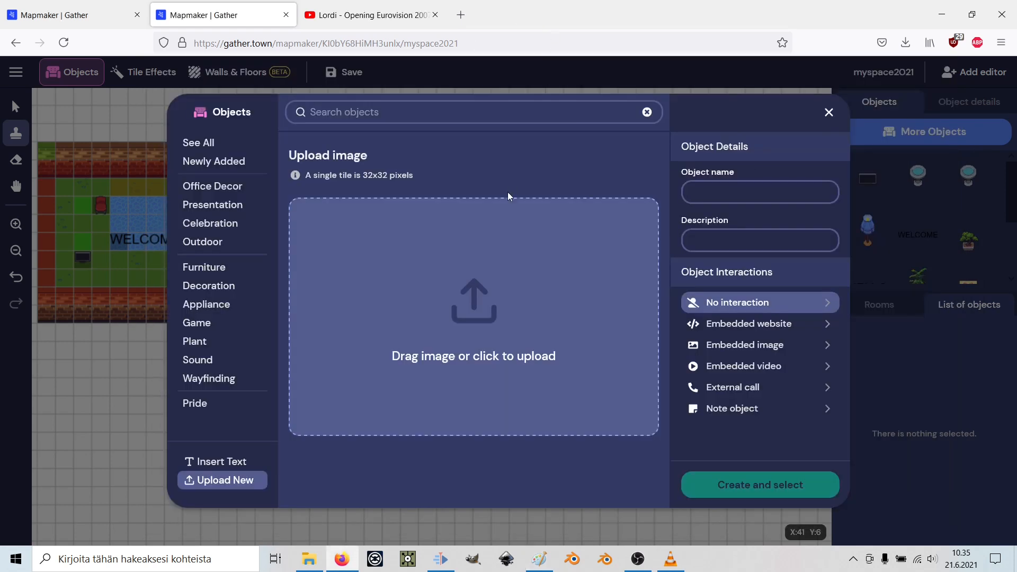
mouse_move(308, 567)
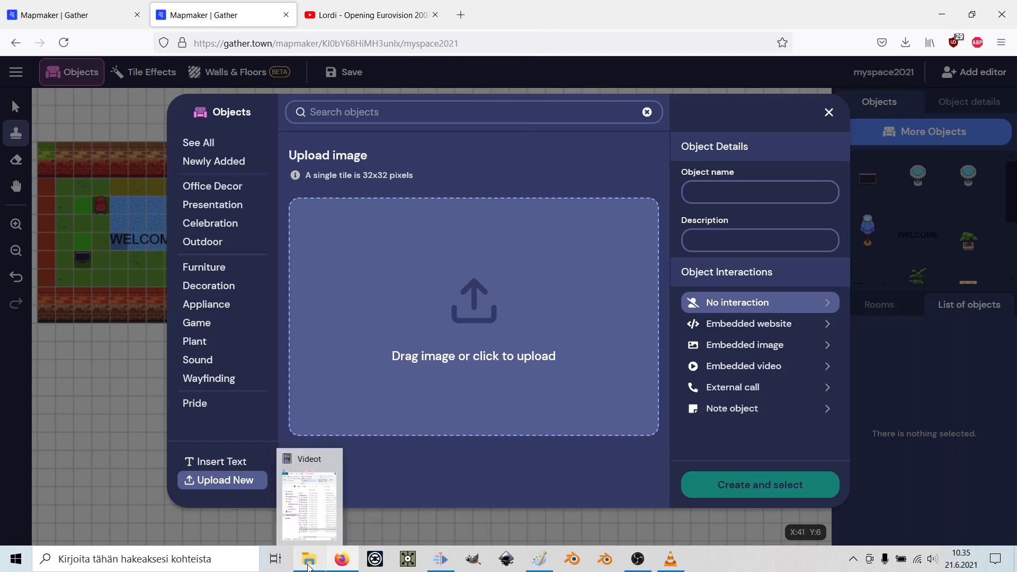
left_click(308, 567)
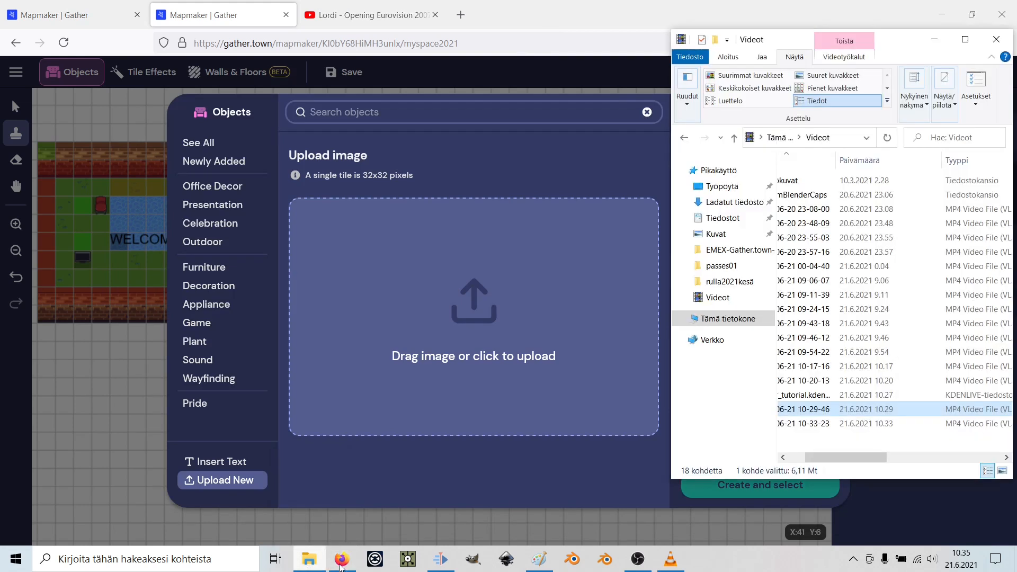
left_click(734, 193)
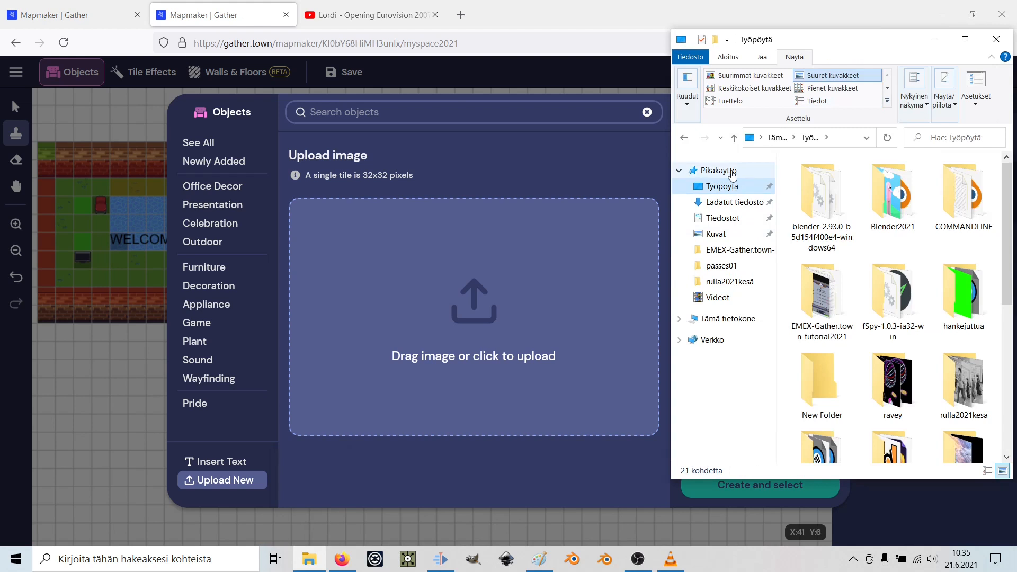
scroll(986, 378, "down", 5)
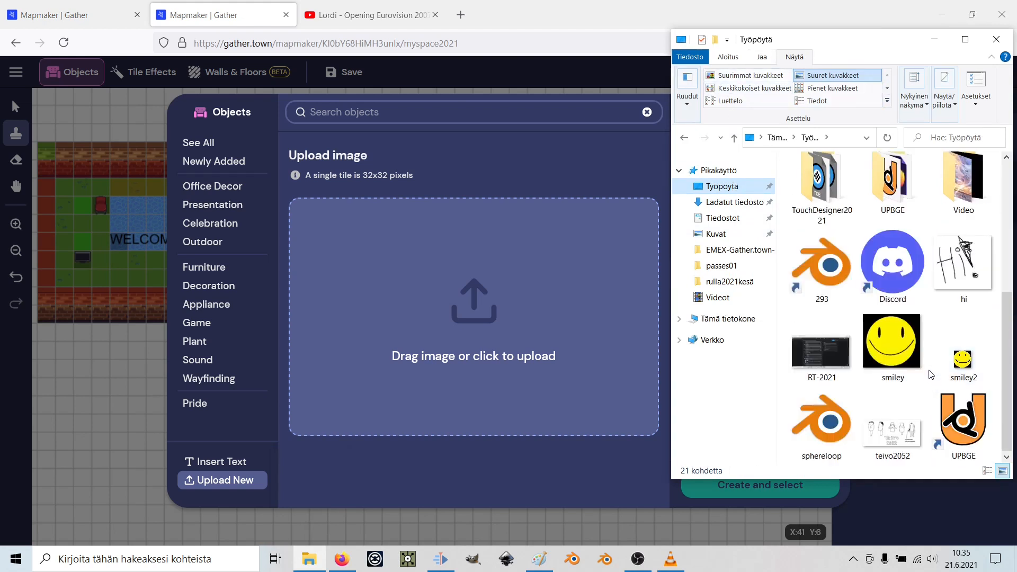
left_click_drag(968, 363, 485, 326)
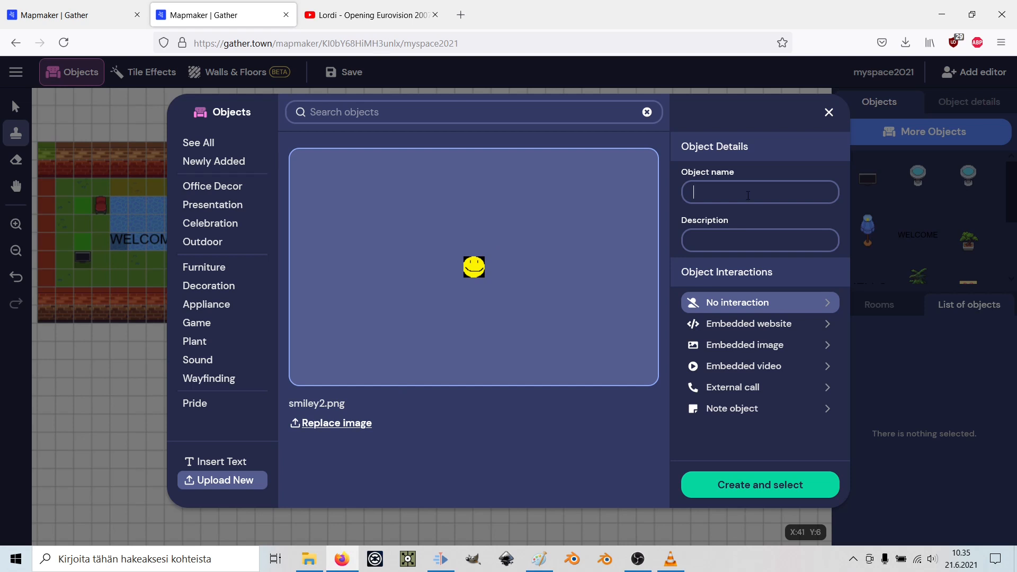
Name the object 'smiley', describe it as 'smiley face', and create it.
type("smi")
type("ley")
left_click(741, 239)
type("smiley face")
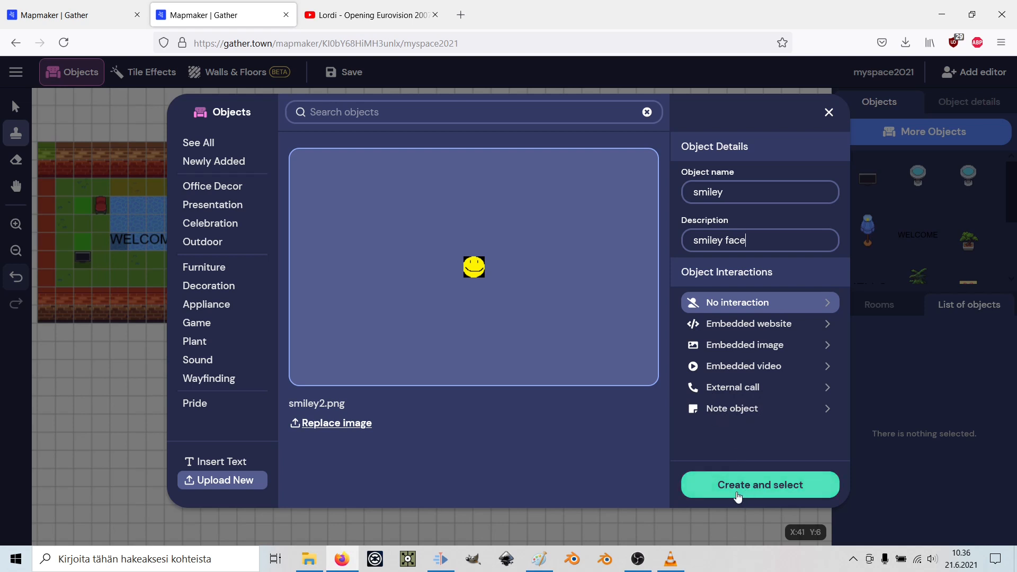
left_click(738, 497)
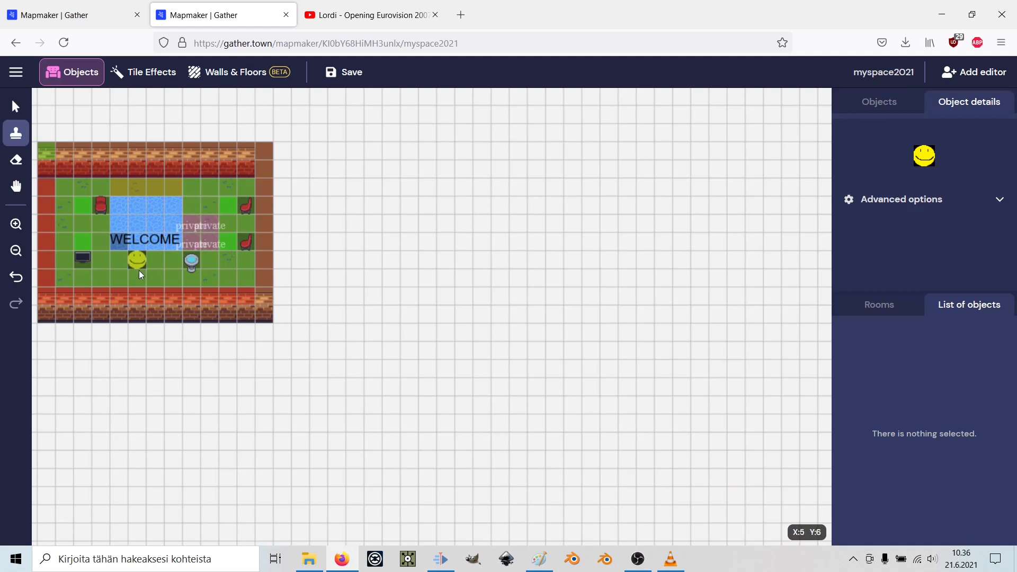
Stamp the smiley on grass tile X:4 Y:7 and save the map.
left_click(122, 281)
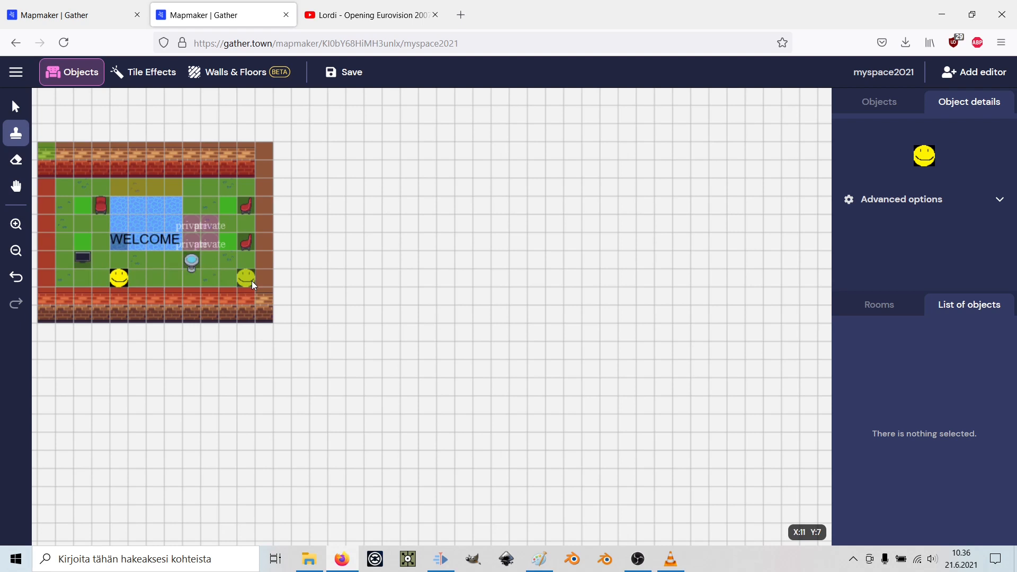
left_click(348, 71)
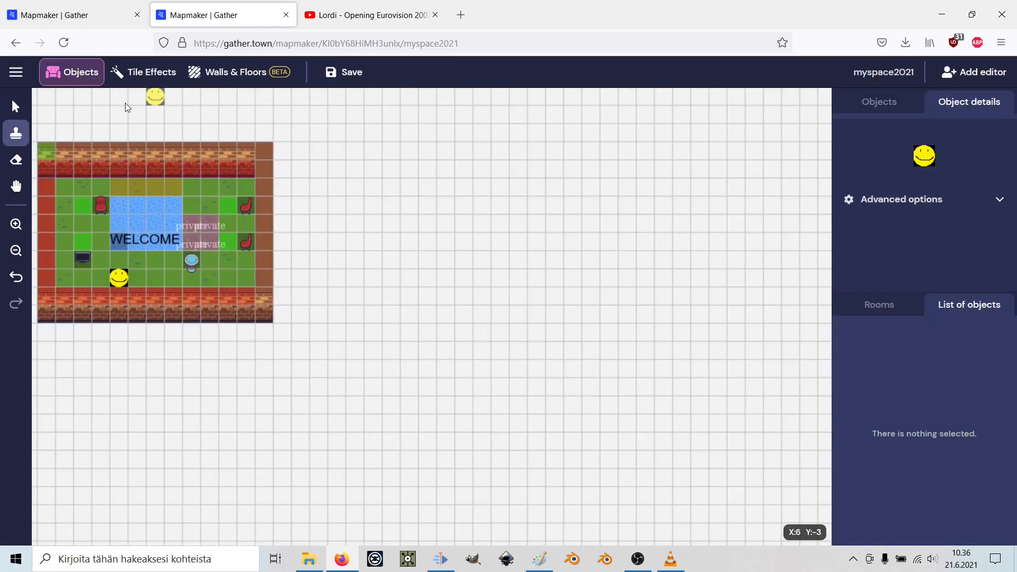
left_click(16, 74)
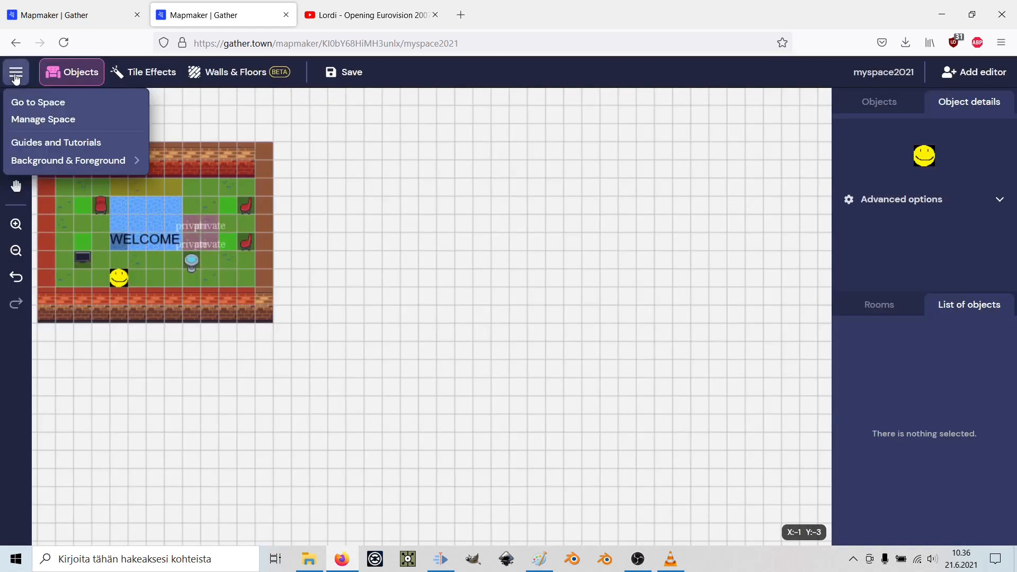
left_click(28, 101)
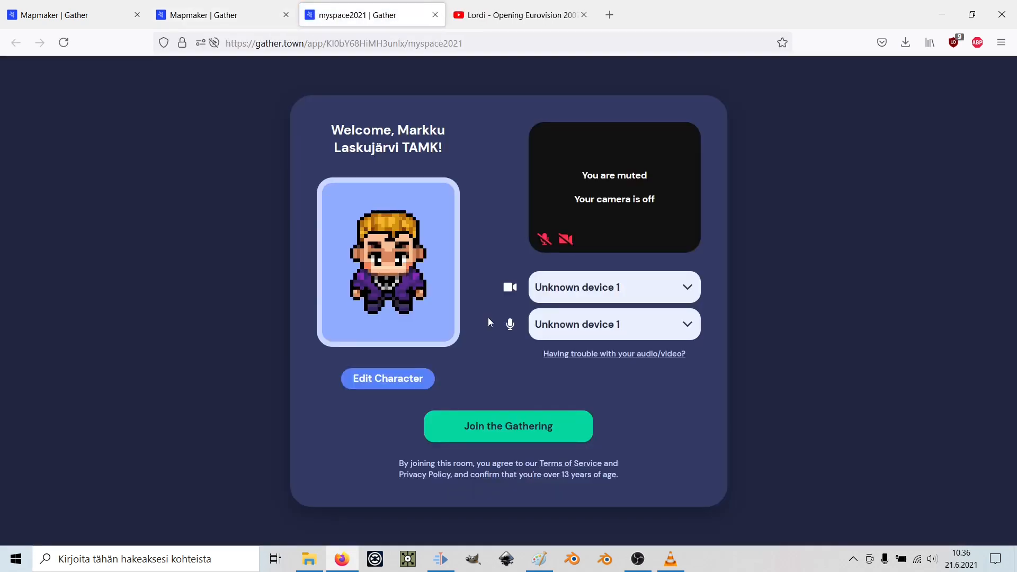
Join myspace2021 and walk the avatar right, then back beside the smiley.
left_click(505, 425)
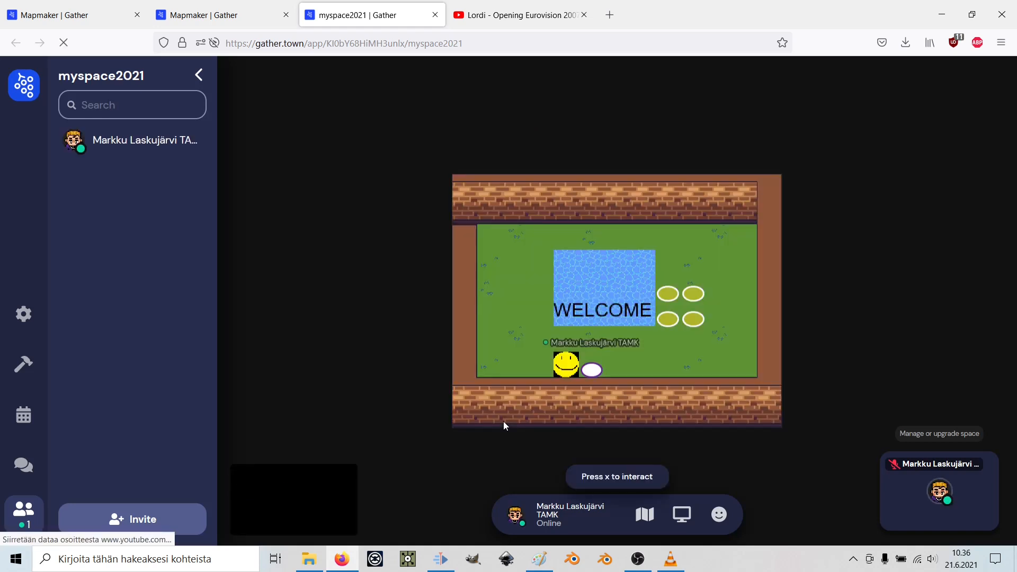
key("Right")
key("Right")
key("Left")
key("Left")
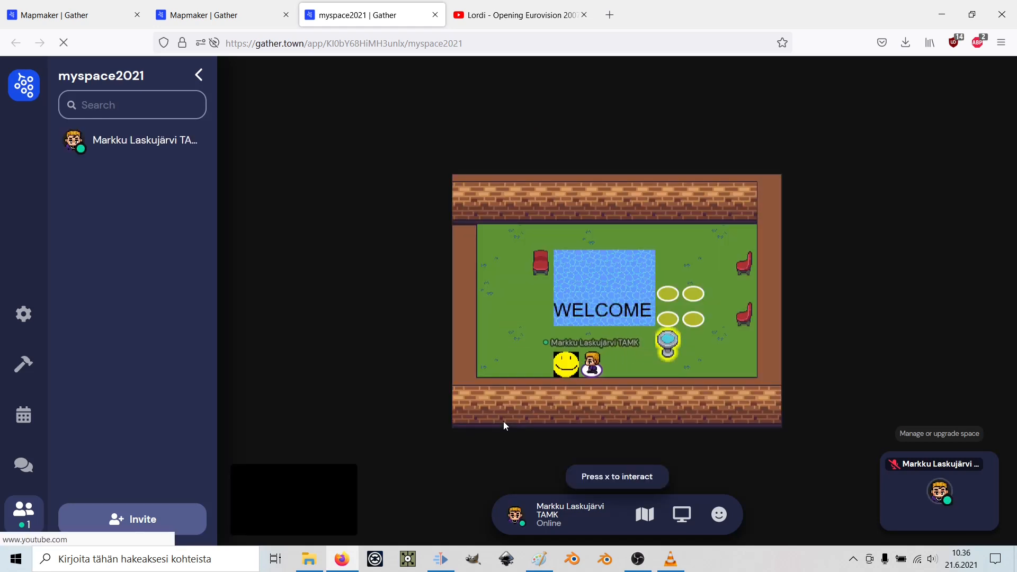